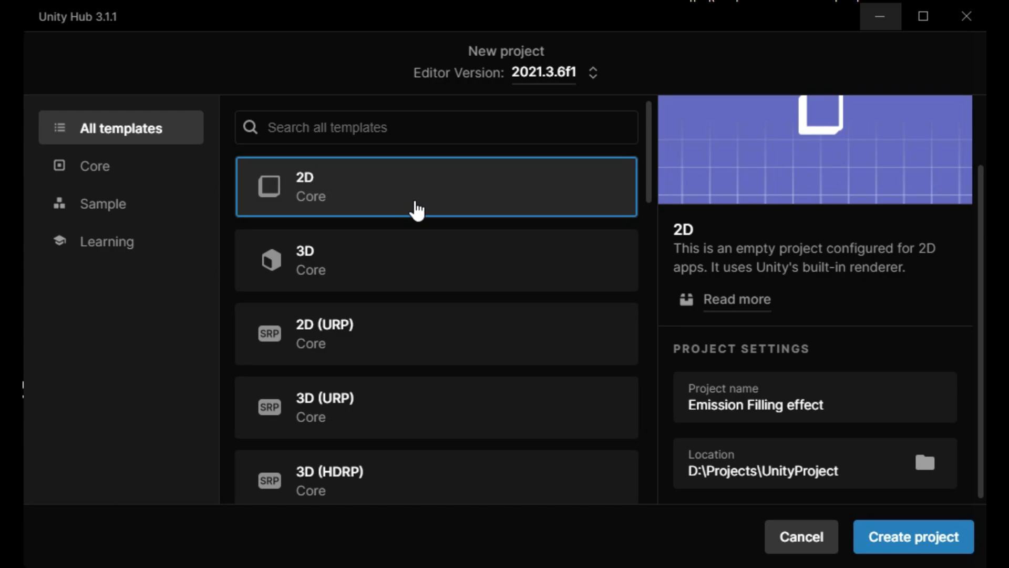
Create the Emission Filling effect project from the 3D (URP) template.
{"action": "scroll", "coordinate": [416, 210], "scroll_direction": "down", "scroll_amount": 2}
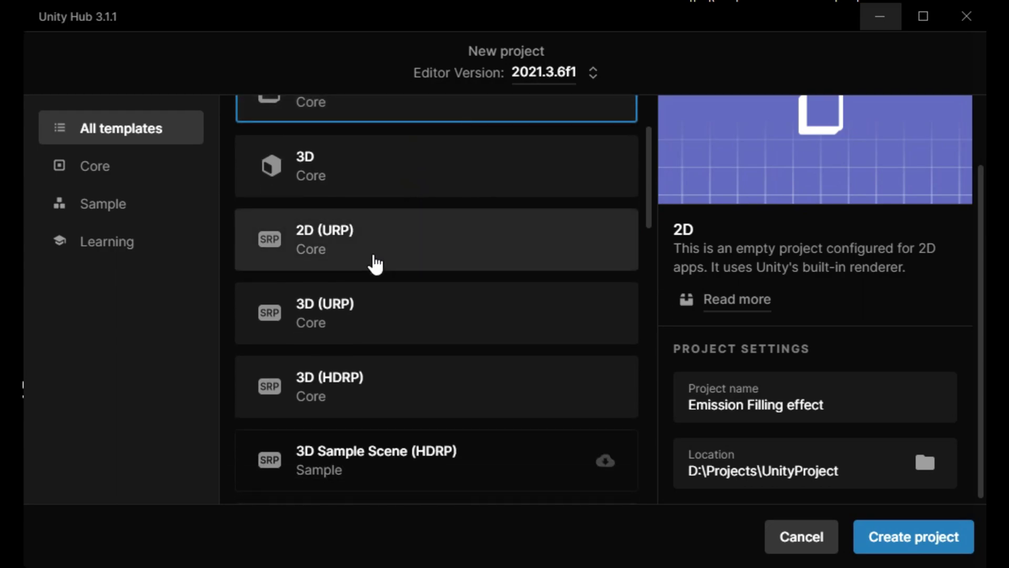
{"action": "left_click", "coordinate": [318, 320]}
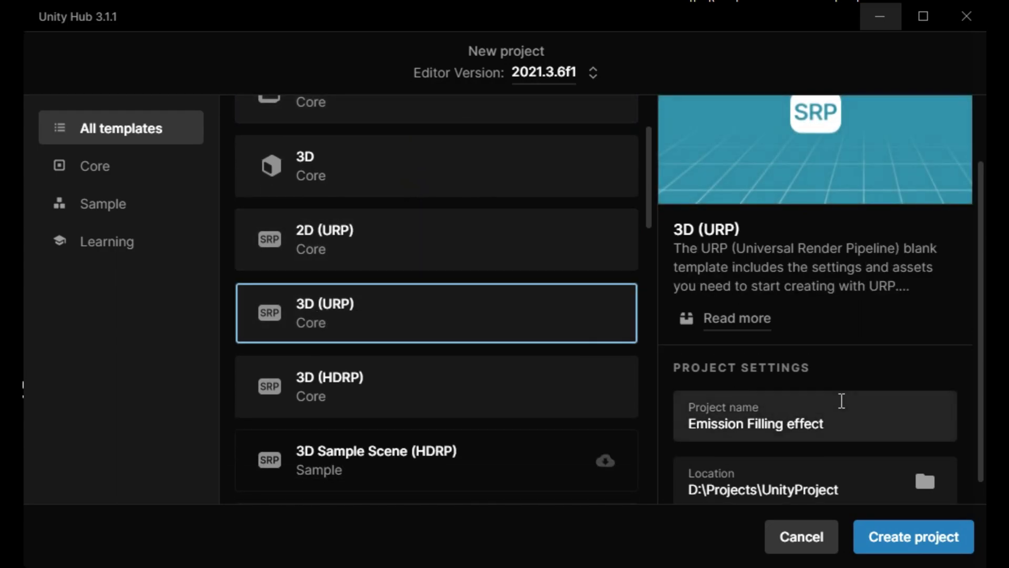
{"action": "scroll", "coordinate": [841, 384], "scroll_direction": "down", "scroll_amount": 1}
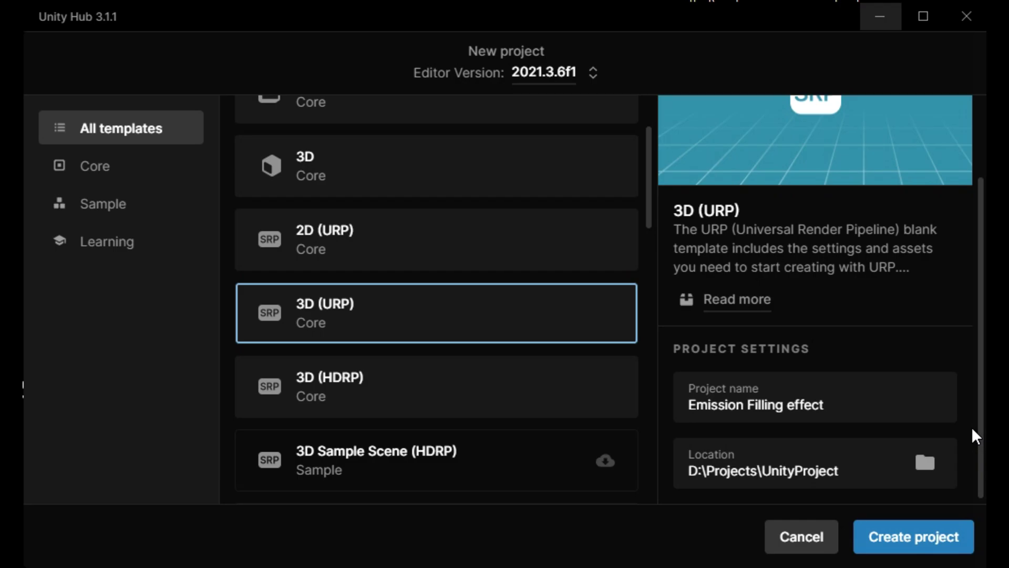
{"action": "left_click", "coordinate": [911, 544]}
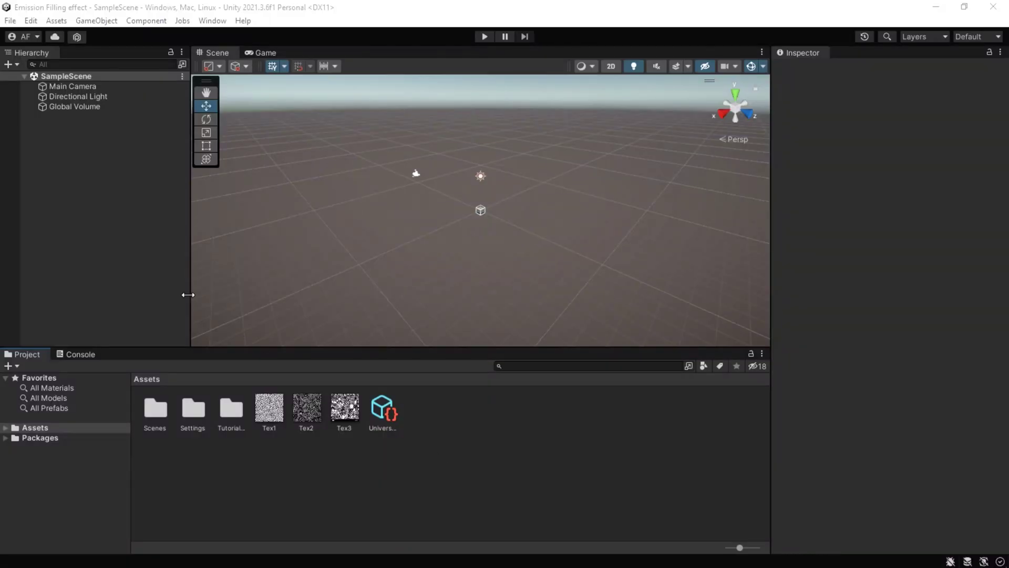
Add a cube to the scene and align the Main Camera with a close view of it.
{"action": "right_click", "coordinate": [96, 193]}
{"action": "mouse_move", "coordinate": [236, 357]}
{"action": "left_click", "coordinate": [292, 359]}
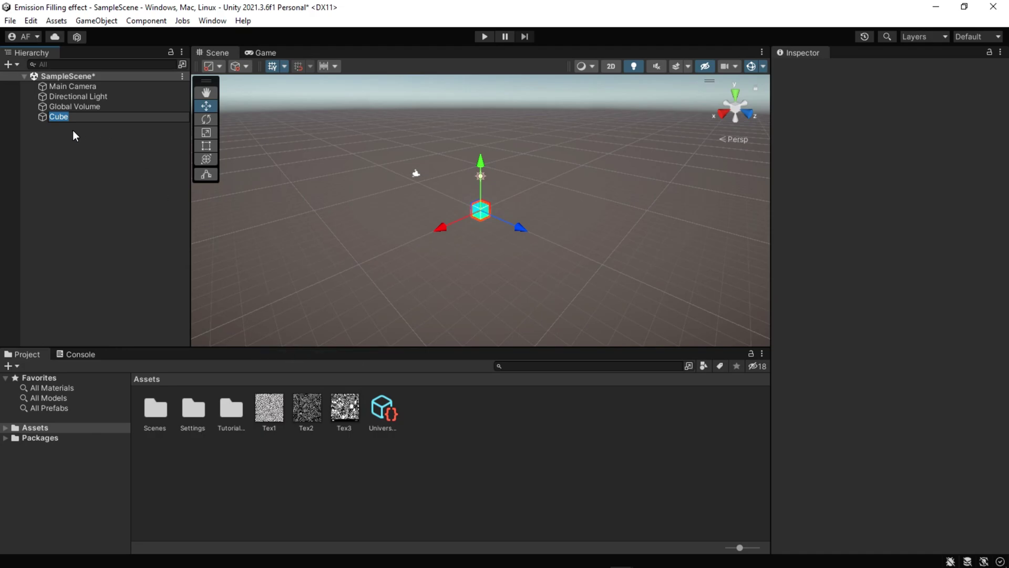
{"action": "key", "text": "Return"}
{"action": "double_click", "coordinate": [53, 116]}
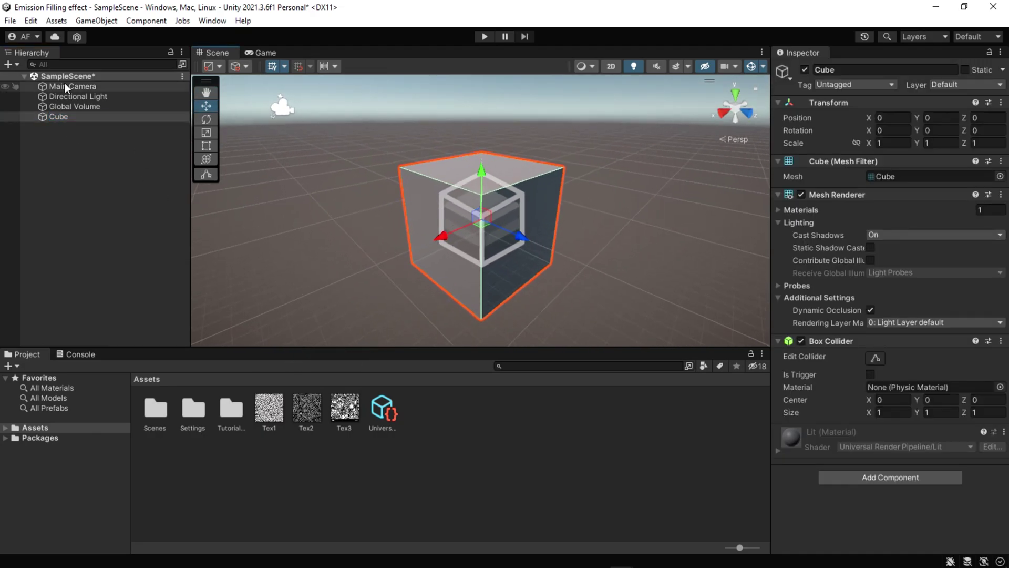
{"action": "left_click", "coordinate": [67, 87]}
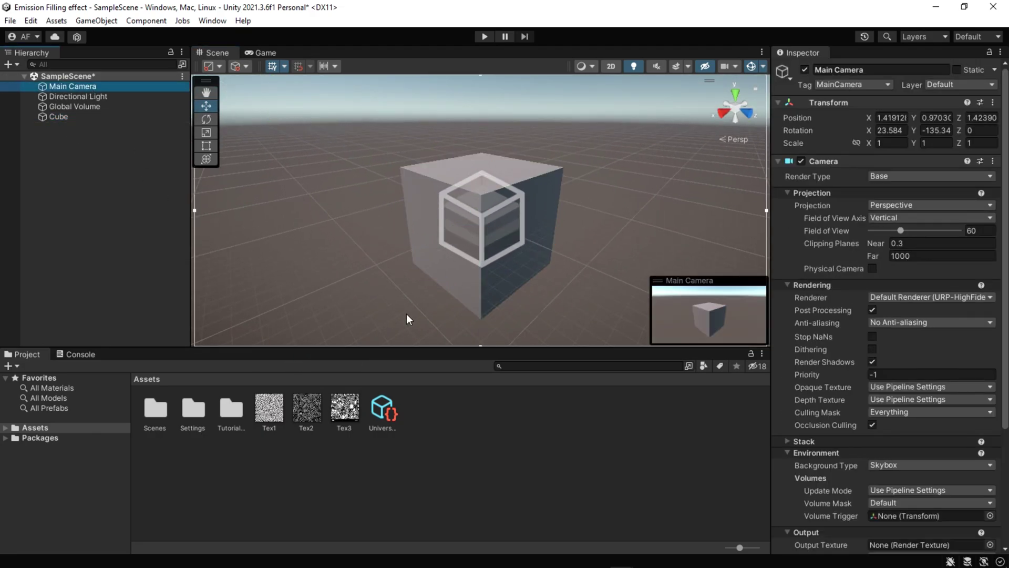
Create a new material named Cubemat in the Assets folder.
{"action": "left_click", "coordinate": [426, 412]}
{"action": "right_click", "coordinate": [434, 421]}
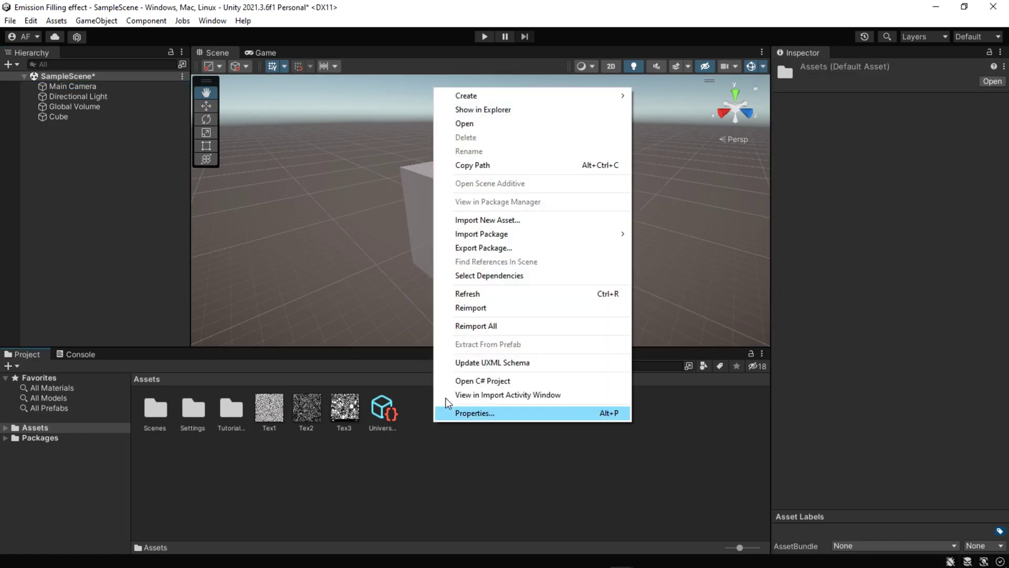
{"action": "mouse_move", "coordinate": [481, 96]}
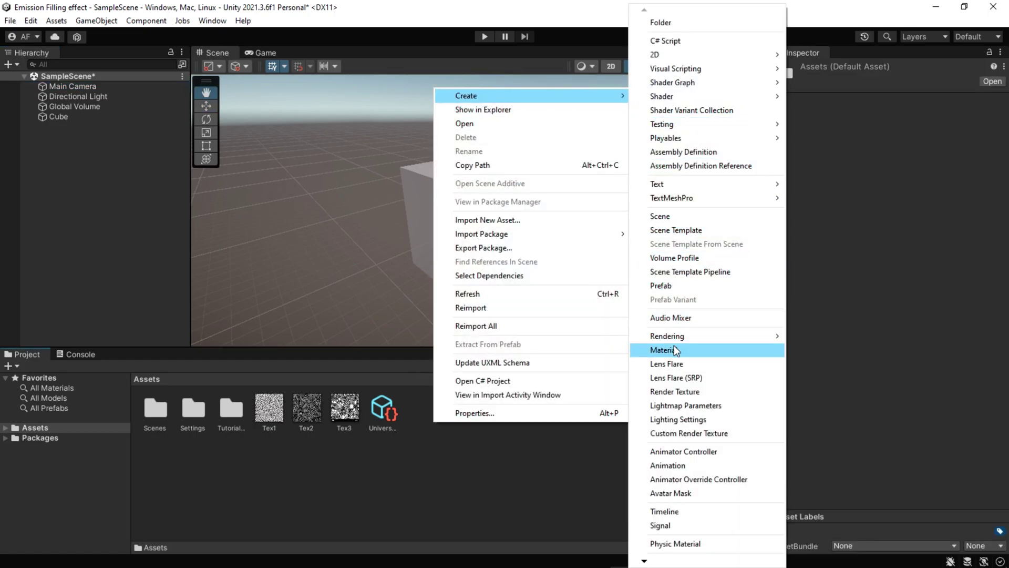
{"action": "left_click", "coordinate": [669, 350]}
{"action": "type", "text": "c"}
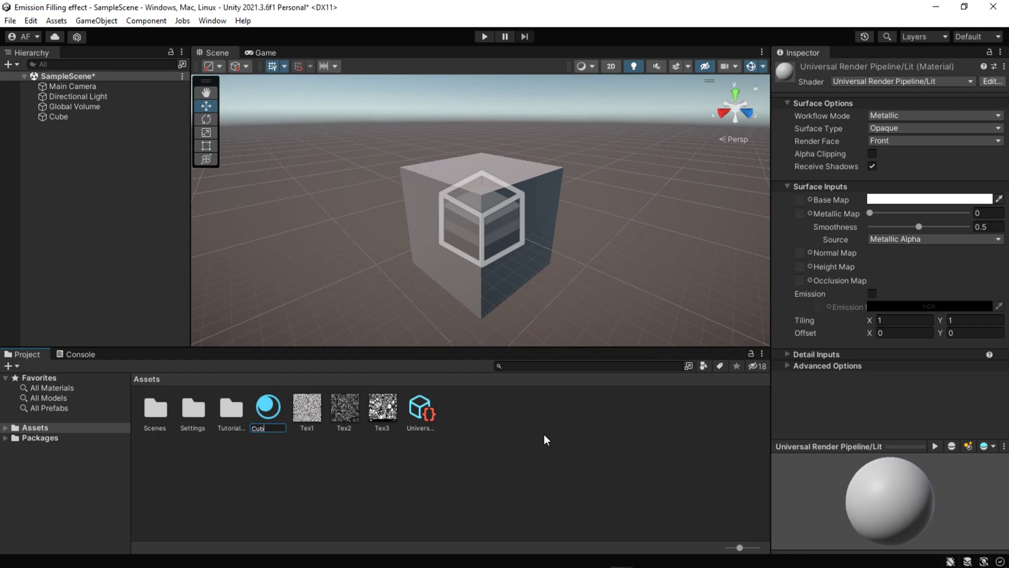
{"action": "type", "text": "ubemat"}
{"action": "key", "text": "Return"}
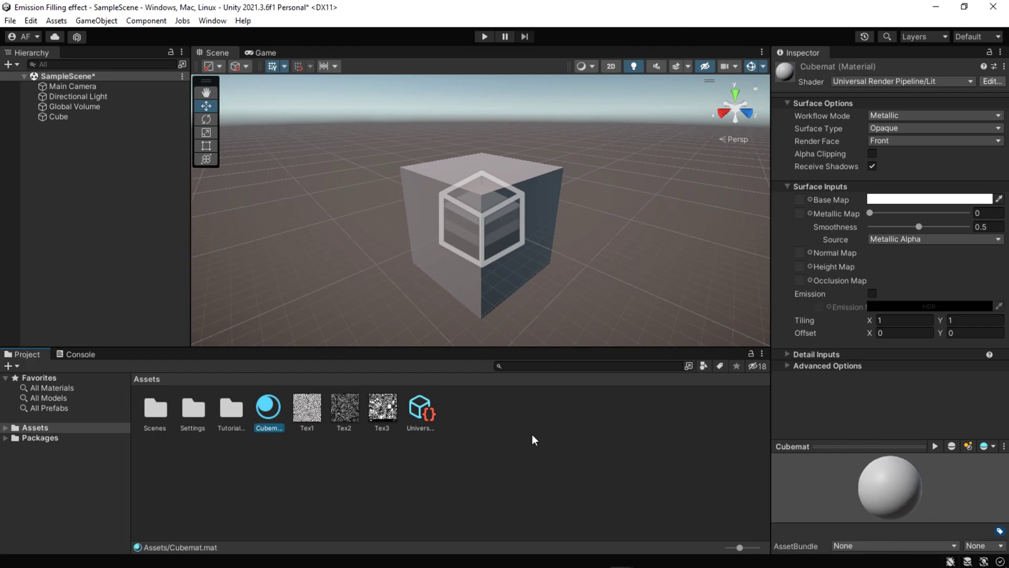
Assign Cubemat to Element 0 of the cube's Mesh Renderer materials.
{"action": "left_click", "coordinate": [68, 117]}
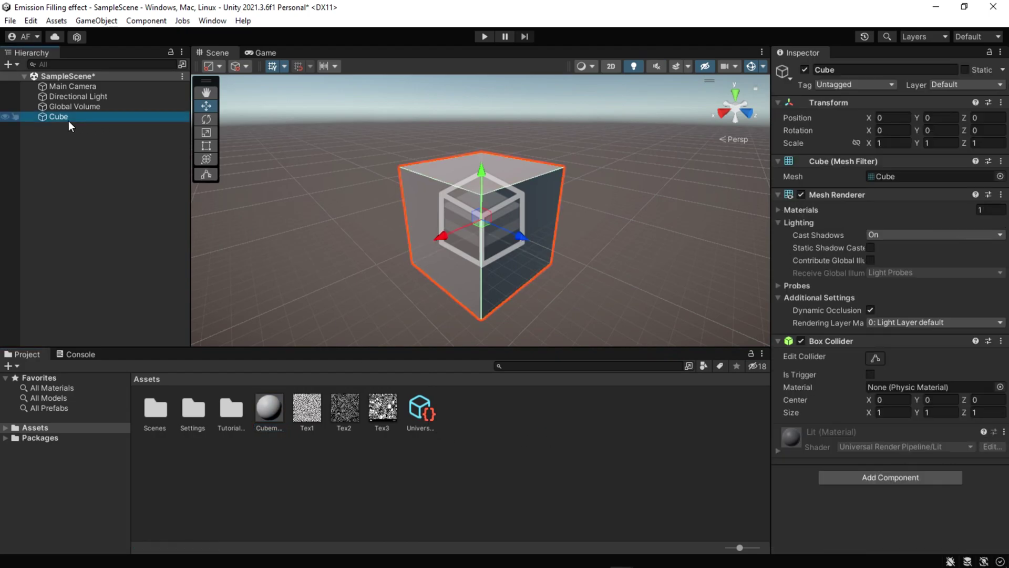
{"action": "left_click", "coordinate": [779, 211]}
{"action": "left_click_drag", "start_coordinate": [269, 409], "coordinate": [890, 227]}
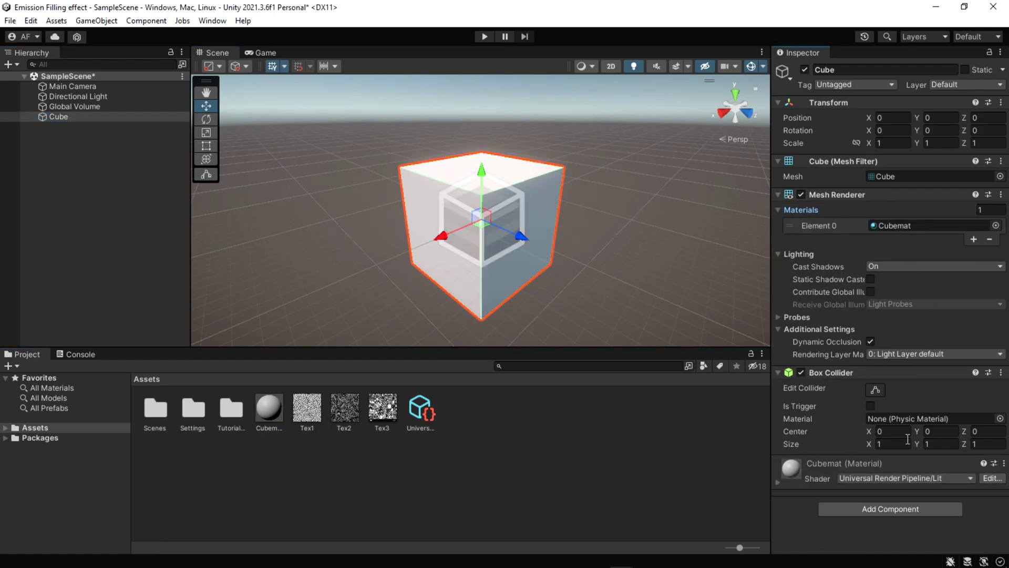
Set the Base Map color of the cube's Cubemat material to black.
{"action": "left_click", "coordinate": [781, 481]}
{"action": "scroll", "coordinate": [881, 427], "scroll_direction": "down", "scroll_amount": 5}
{"action": "left_click", "coordinate": [881, 427]}
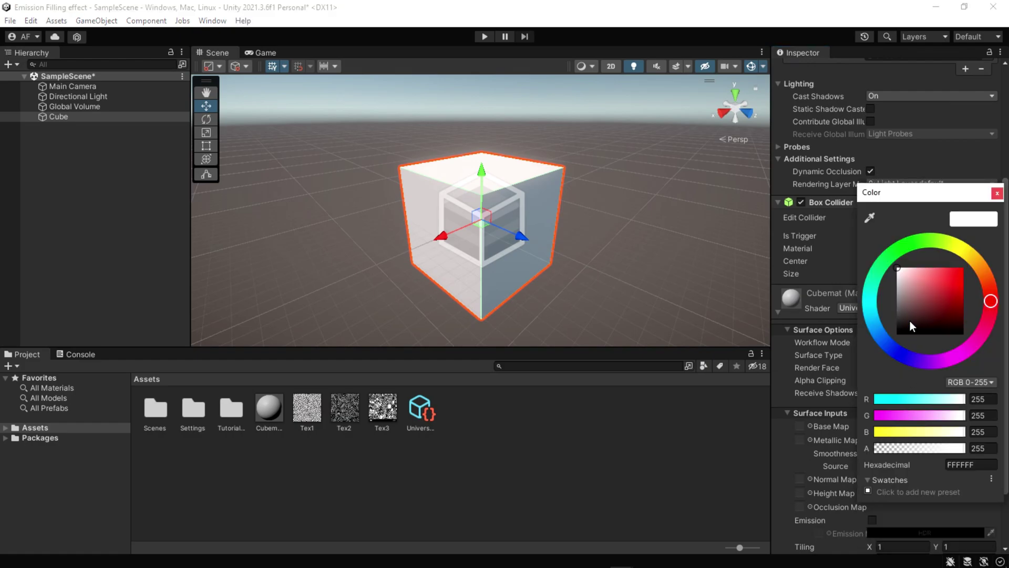
{"action": "left_click_drag", "start_coordinate": [909, 320], "coordinate": [896, 334]}
{"action": "left_click", "coordinate": [996, 194]}
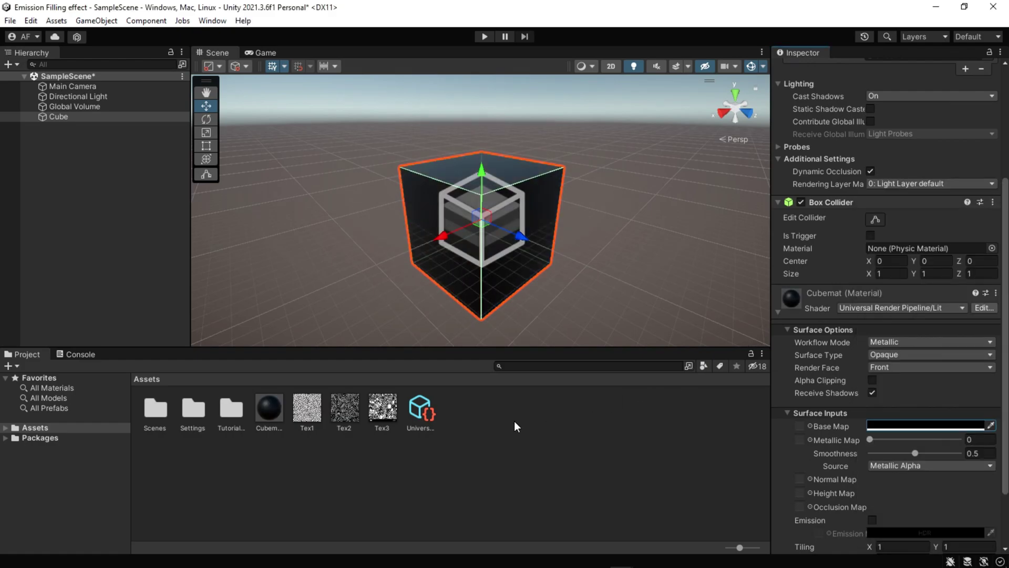
Create a second material named EmissionMat in the Assets folder.
{"action": "right_click", "coordinate": [450, 423]}
{"action": "mouse_move", "coordinate": [618, 100]}
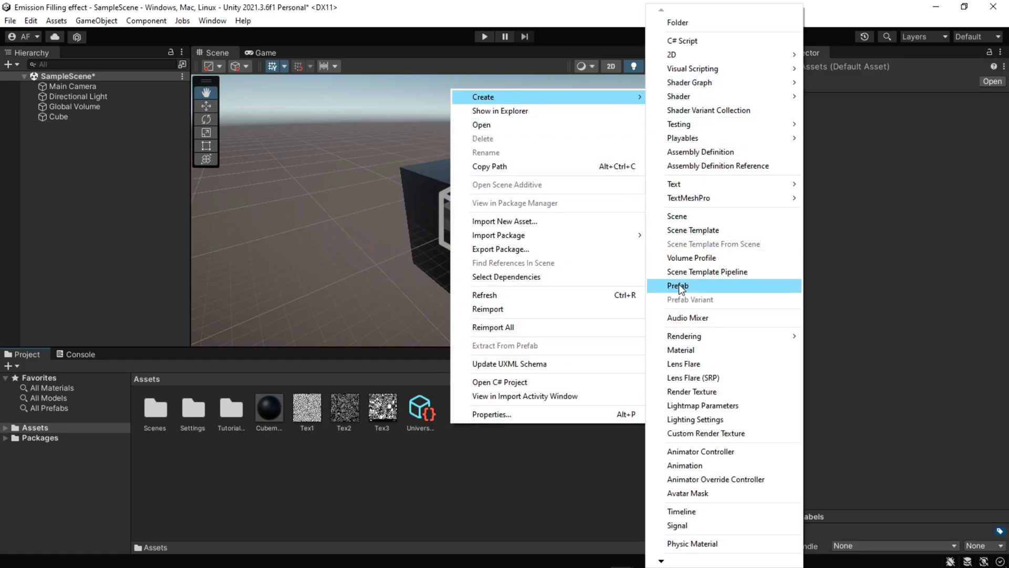
{"action": "left_click", "coordinate": [680, 350]}
{"action": "key", "text": "BackSpace"}
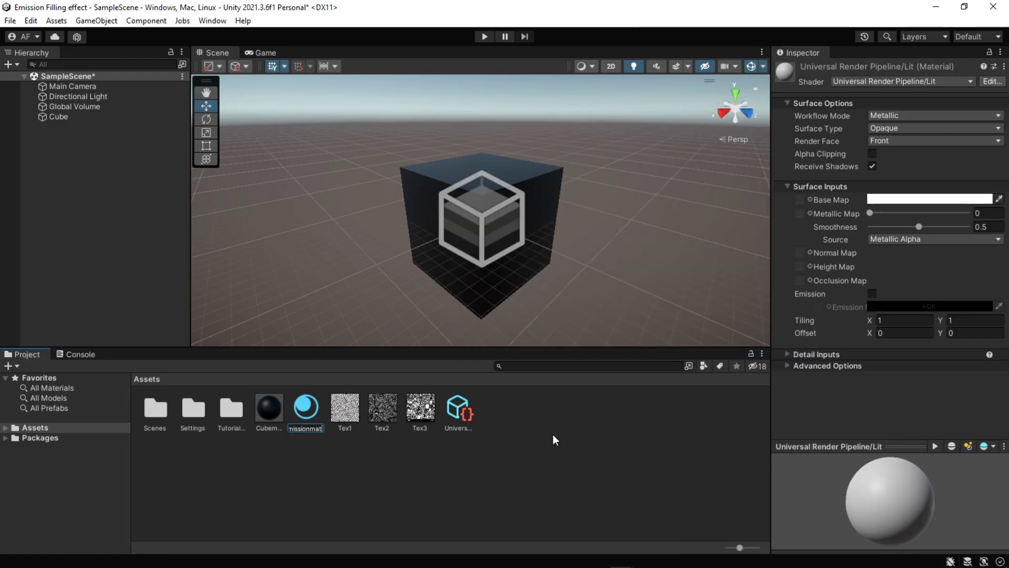
{"action": "type", "text": "EmissionMat"}
{"action": "key", "text": "Return"}
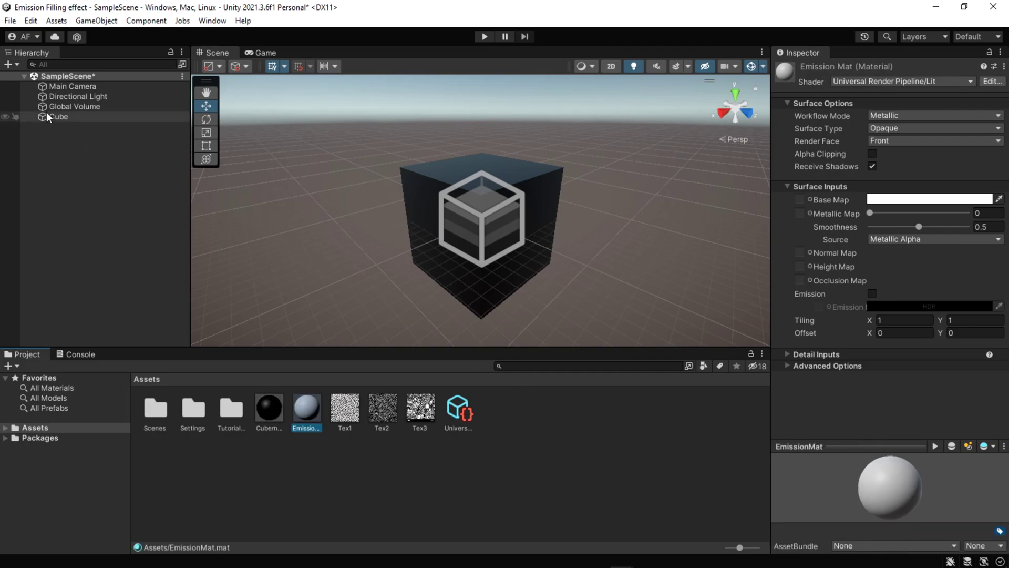
Add a second material slot to the cube's Mesh Renderer, assign EmissionMat to it, and collapse the Cubemat settings.
{"action": "left_click", "coordinate": [60, 117]}
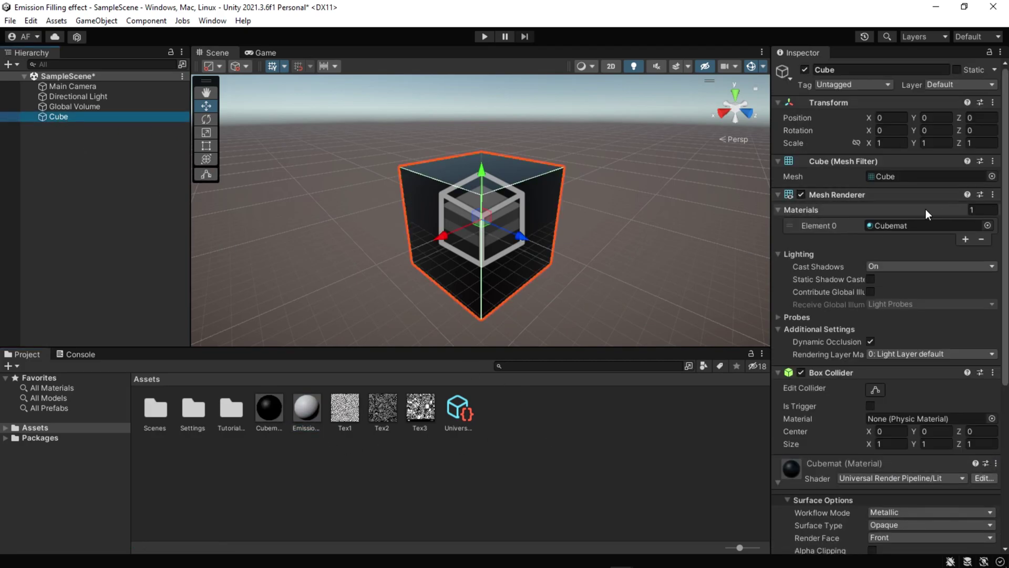
{"action": "left_click", "coordinate": [965, 240]}
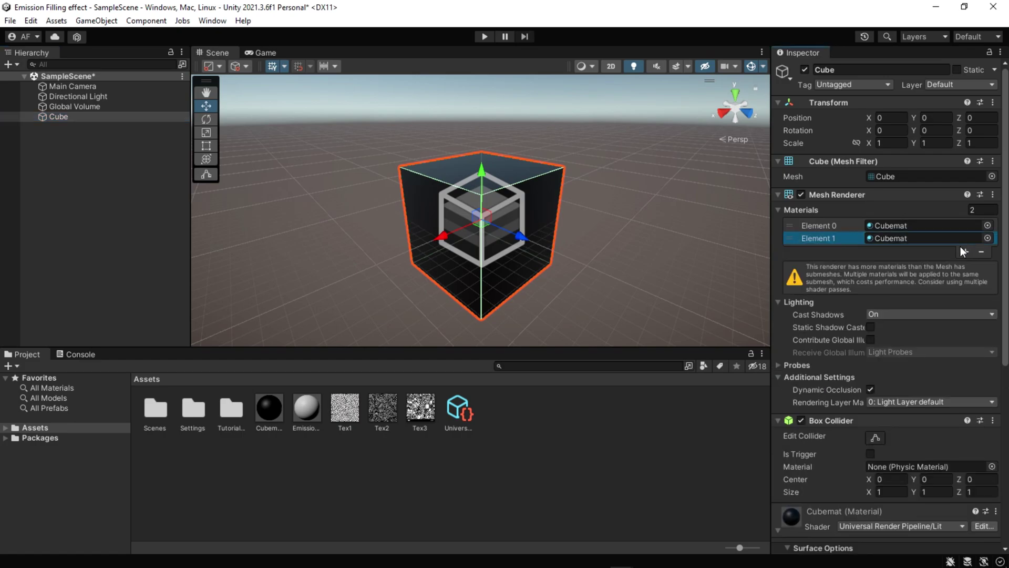
{"action": "left_click_drag", "start_coordinate": [302, 418], "coordinate": [892, 238]}
{"action": "scroll", "coordinate": [925, 320], "scroll_direction": "down", "scroll_amount": 4}
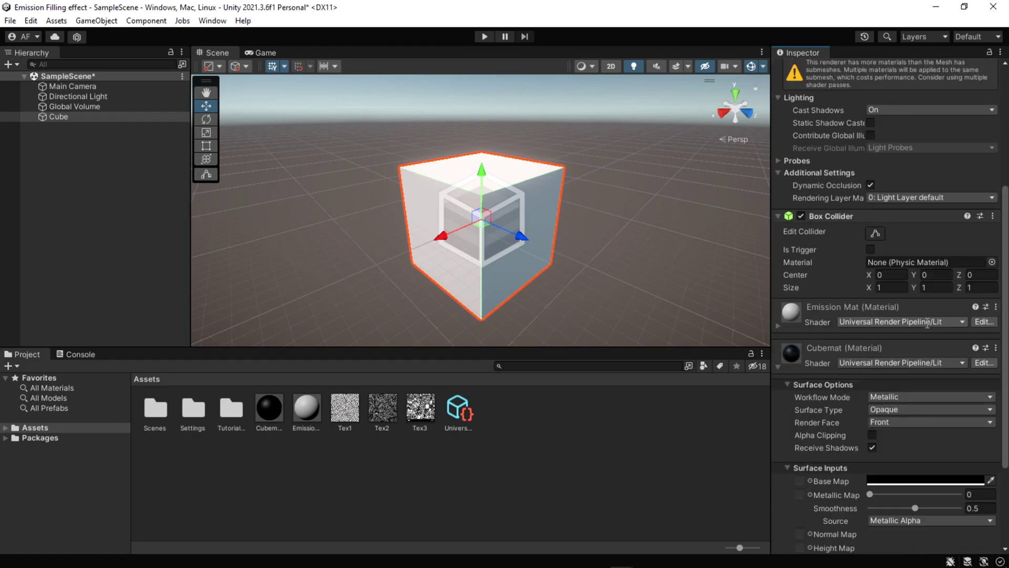
{"action": "left_click", "coordinate": [778, 367]}
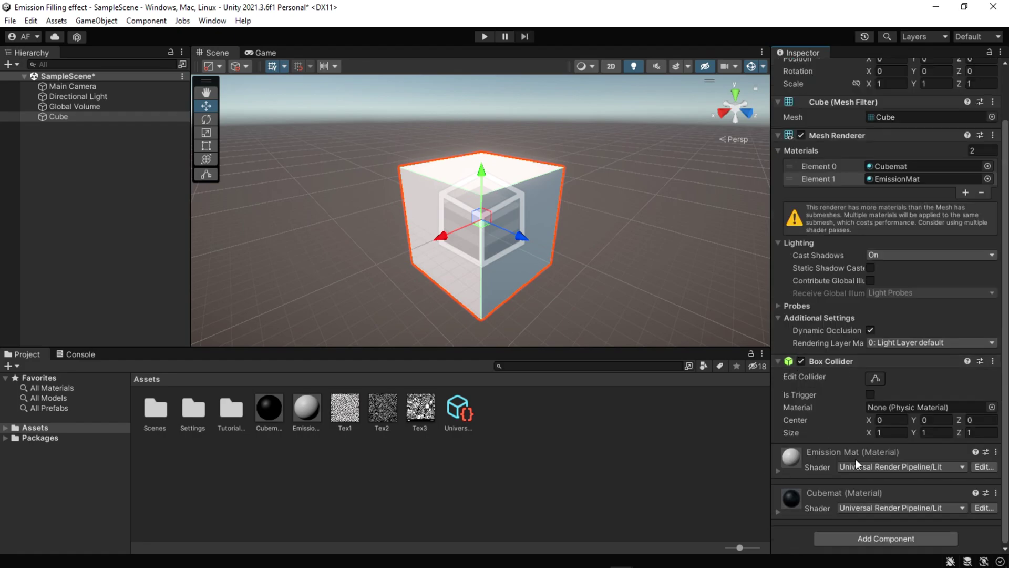
Create a URP Lit Shader Graph named EmissionShaderFill in the Assets folder.
{"action": "right_click", "coordinate": [511, 425]}
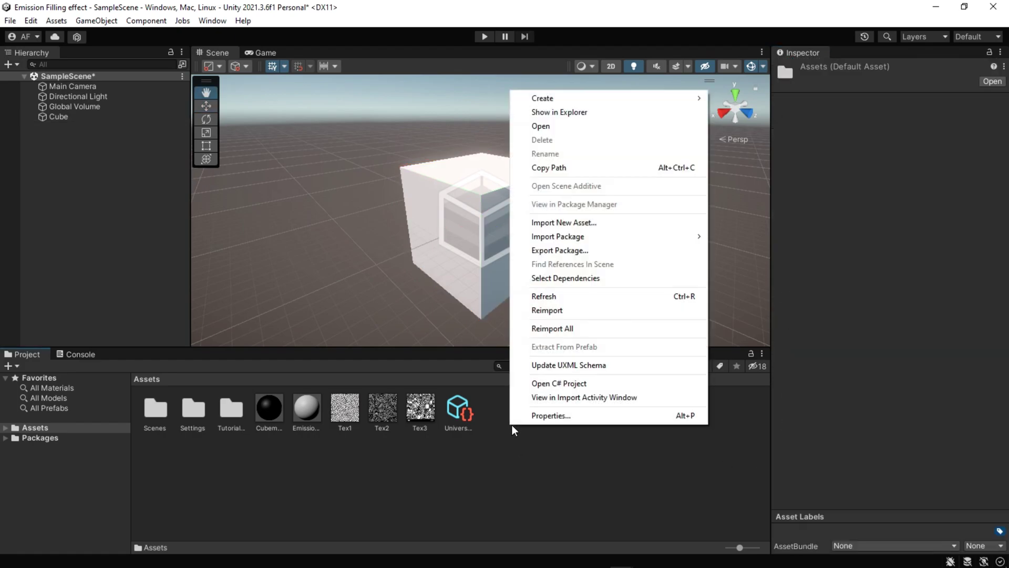
{"action": "mouse_move", "coordinate": [585, 98]}
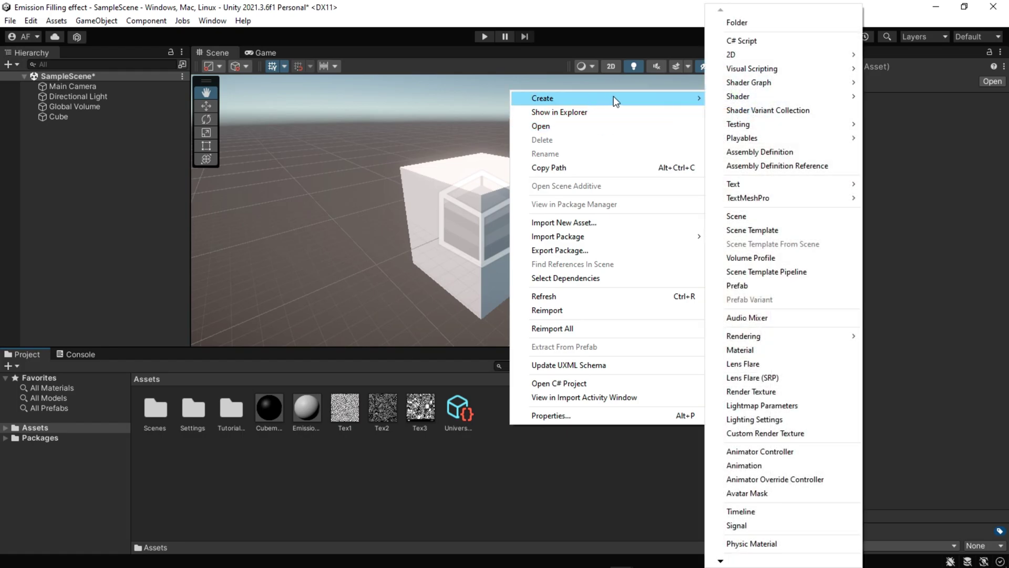
{"action": "mouse_move", "coordinate": [759, 82]}
{"action": "mouse_move", "coordinate": [872, 81]}
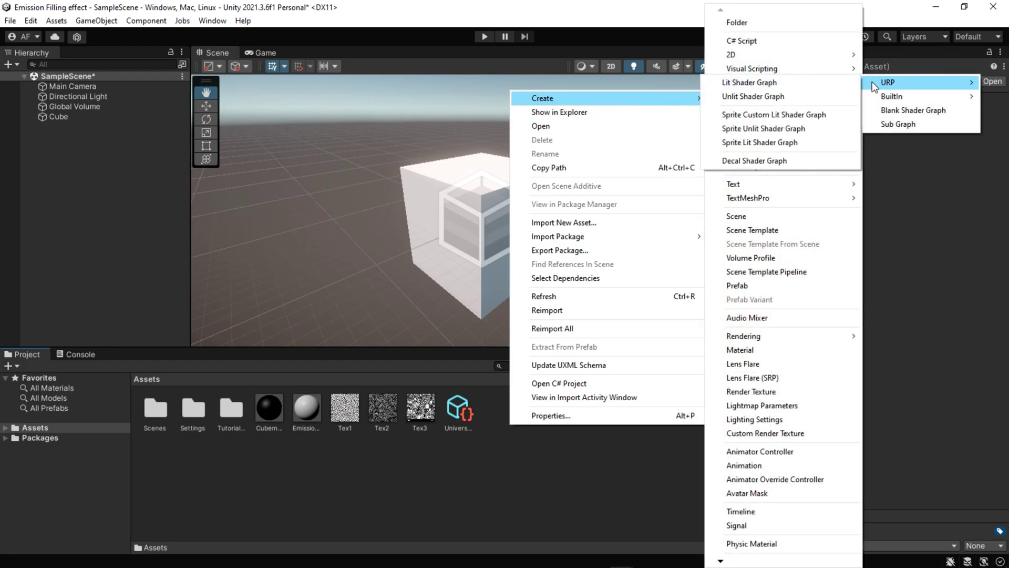
{"action": "left_click", "coordinate": [753, 84]}
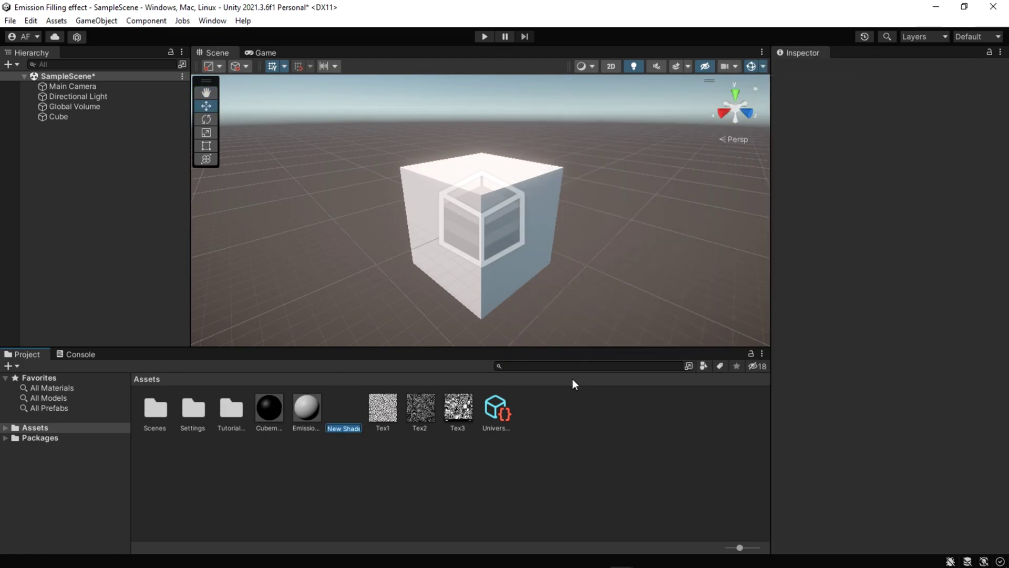
{"action": "type", "text": "EmissionShaderFill"}
{"action": "key", "text": "Return"}
Change the EmissionMat material's shader to Shader Graphs/EmissionShaderFill.
{"action": "left_click", "coordinate": [310, 410]}
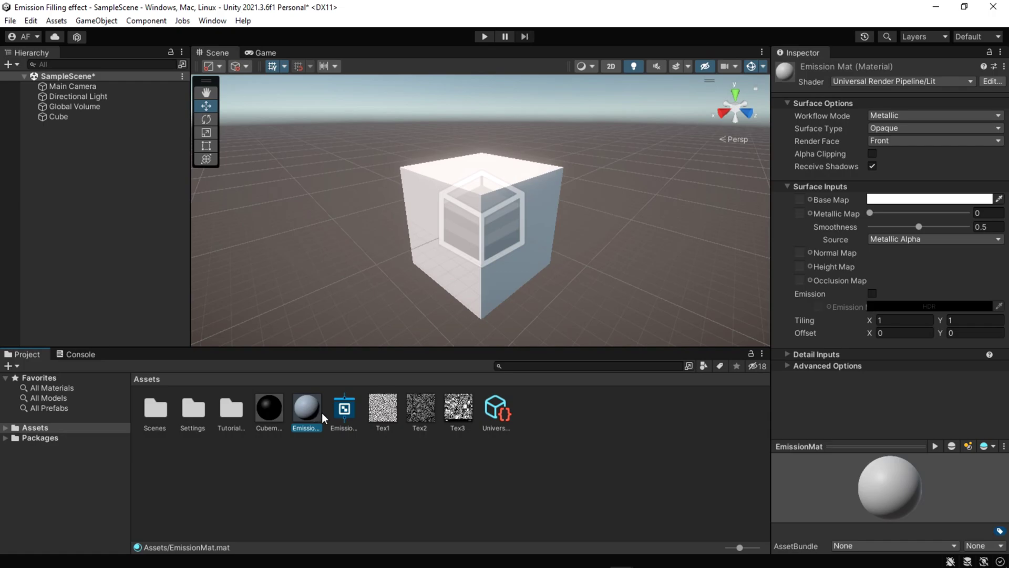
{"action": "left_click", "coordinate": [890, 81]}
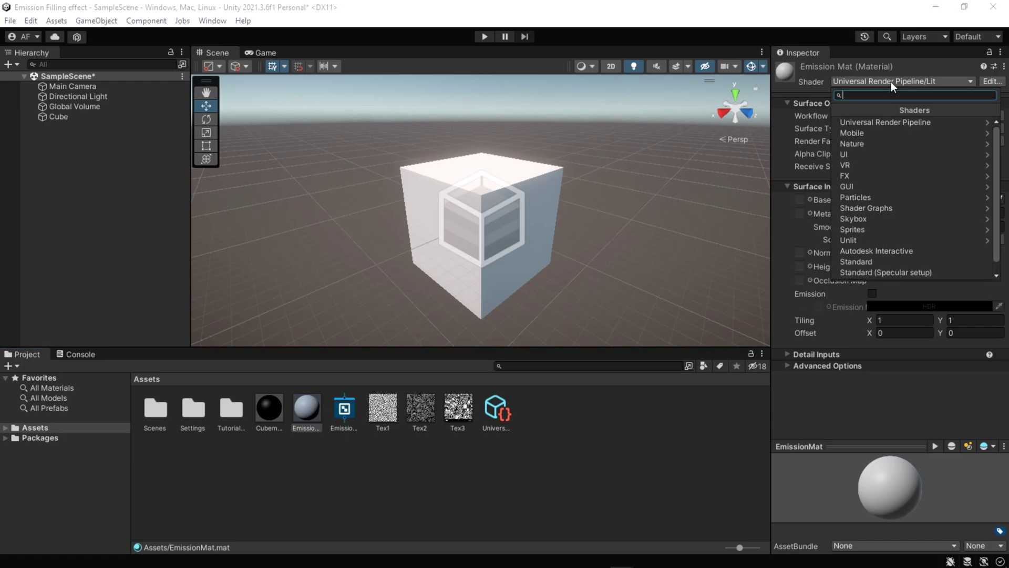
{"action": "left_click", "coordinate": [853, 207]}
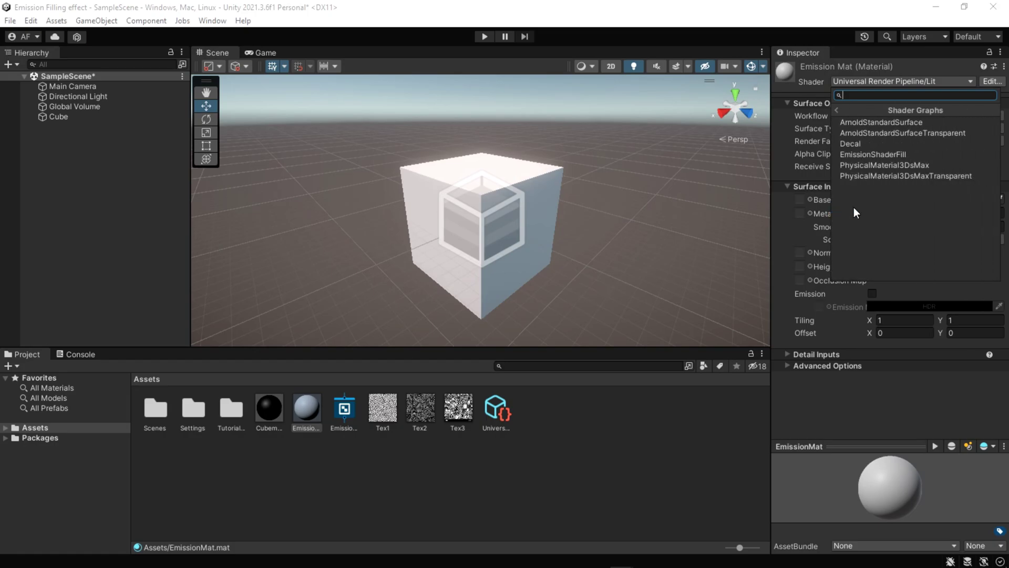
{"action": "left_click", "coordinate": [869, 153]}
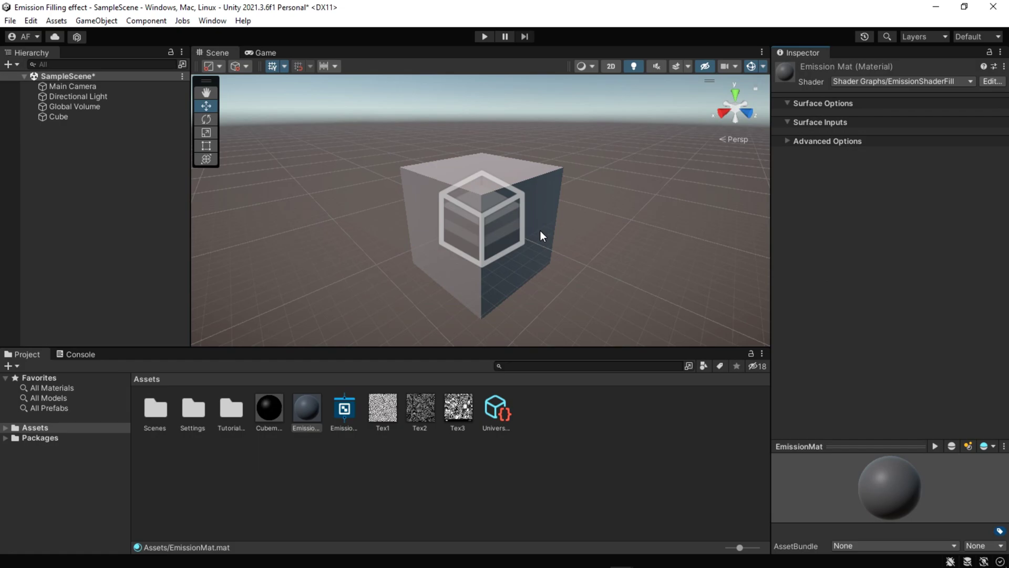
Open the EmissionShaderFill graph for editing and maximize its editor.
{"action": "left_click", "coordinate": [349, 414]}
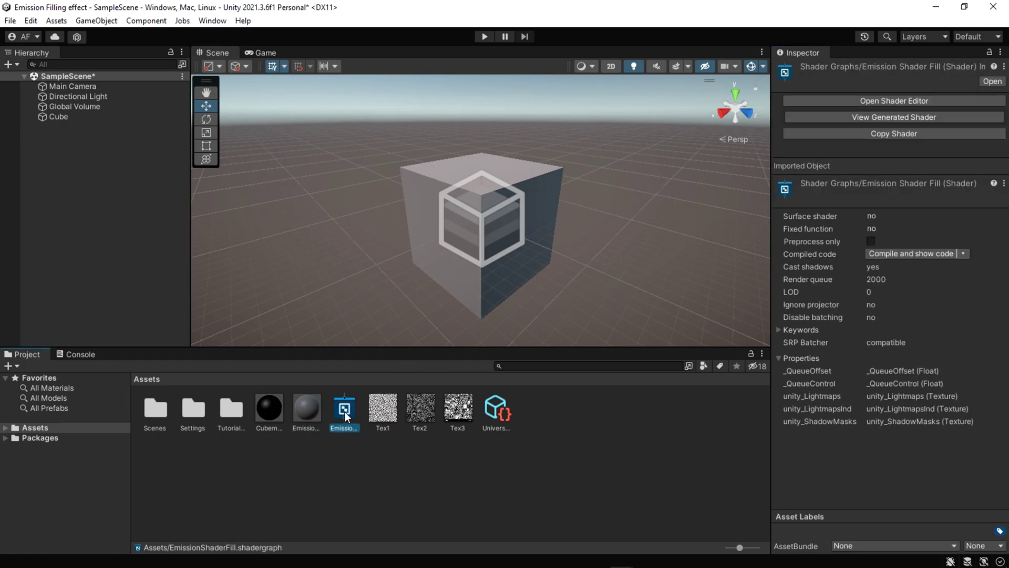
{"action": "double_click", "coordinate": [345, 410]}
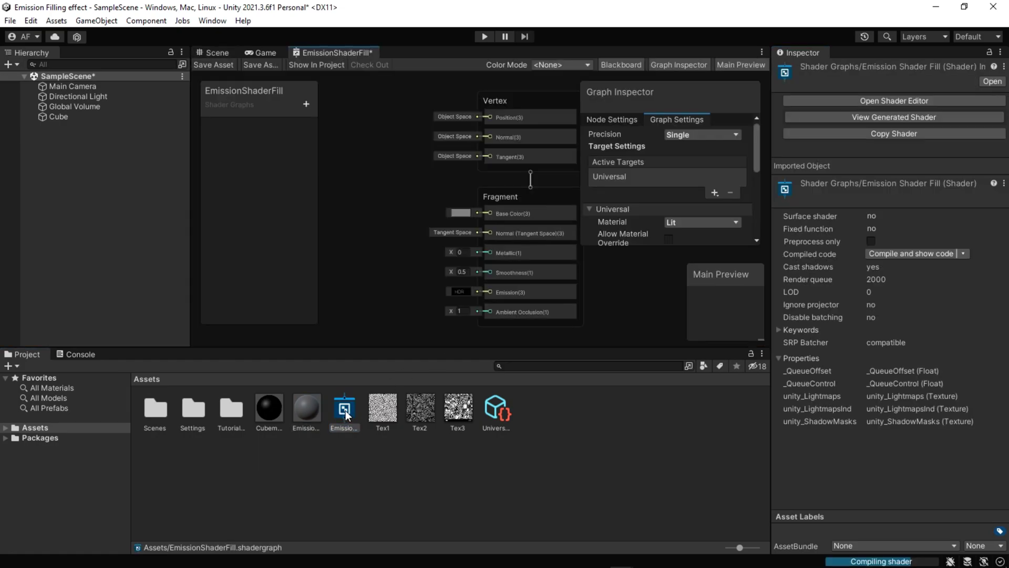
{"action": "left_click", "coordinate": [763, 53]}
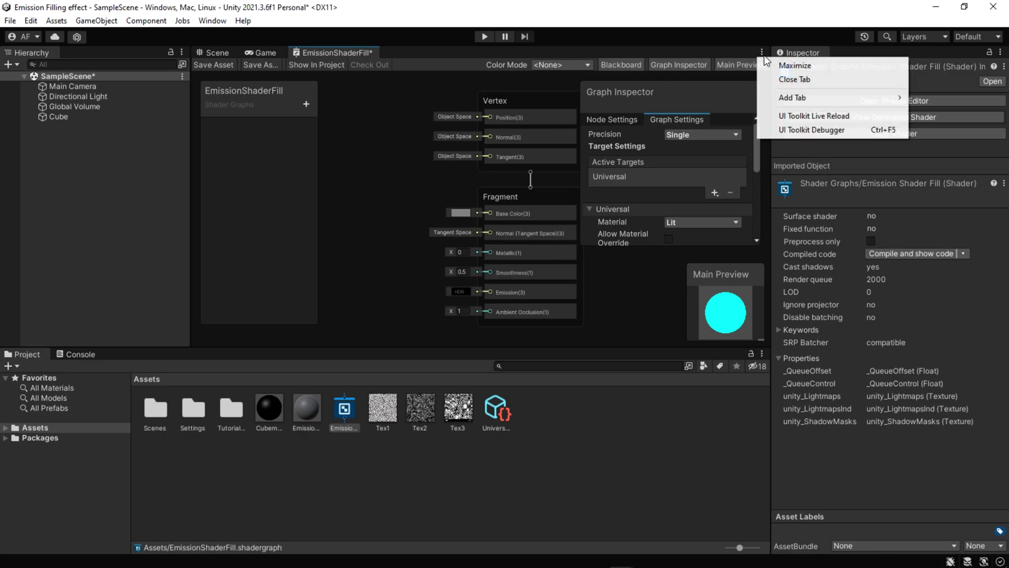
{"action": "left_click", "coordinate": [777, 60]}
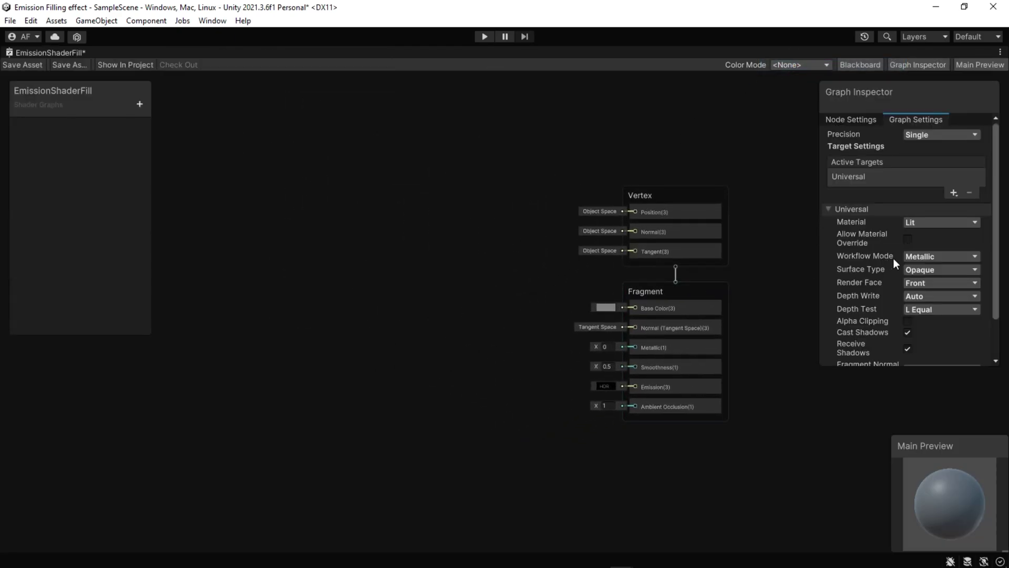
Set the graph's surface type to Transparent and enable Alpha Clipping.
{"action": "scroll", "coordinate": [962, 272], "scroll_direction": "down", "scroll_amount": 3}
{"action": "left_click", "coordinate": [925, 233]}
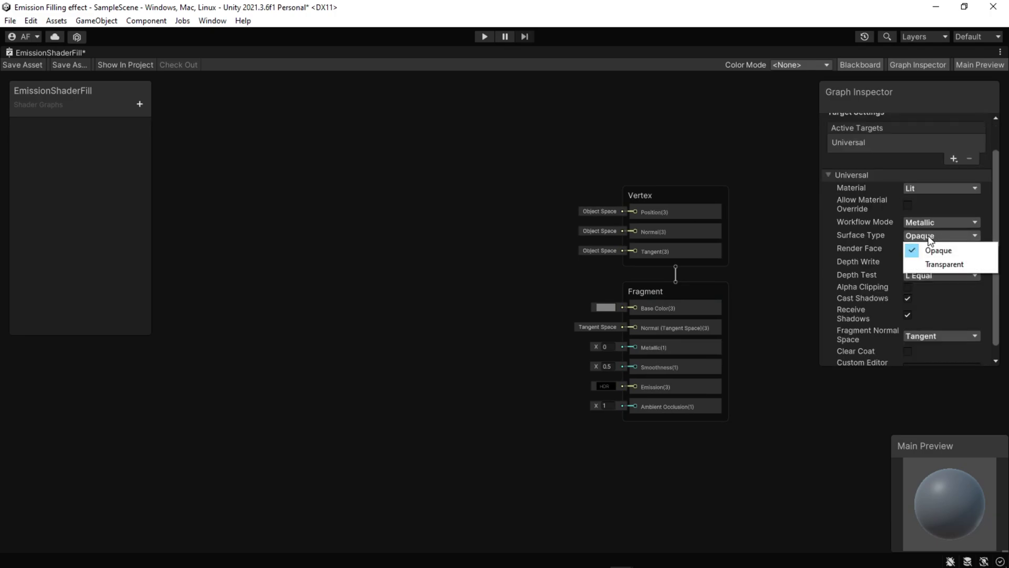
{"action": "left_click", "coordinate": [936, 265]}
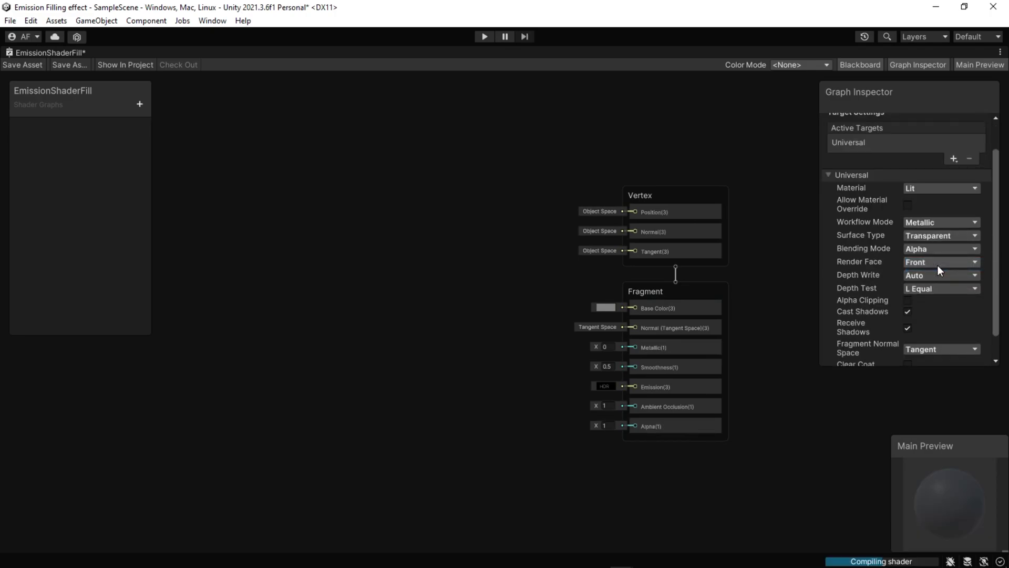
{"action": "scroll", "coordinate": [936, 270], "scroll_direction": "down", "scroll_amount": 1}
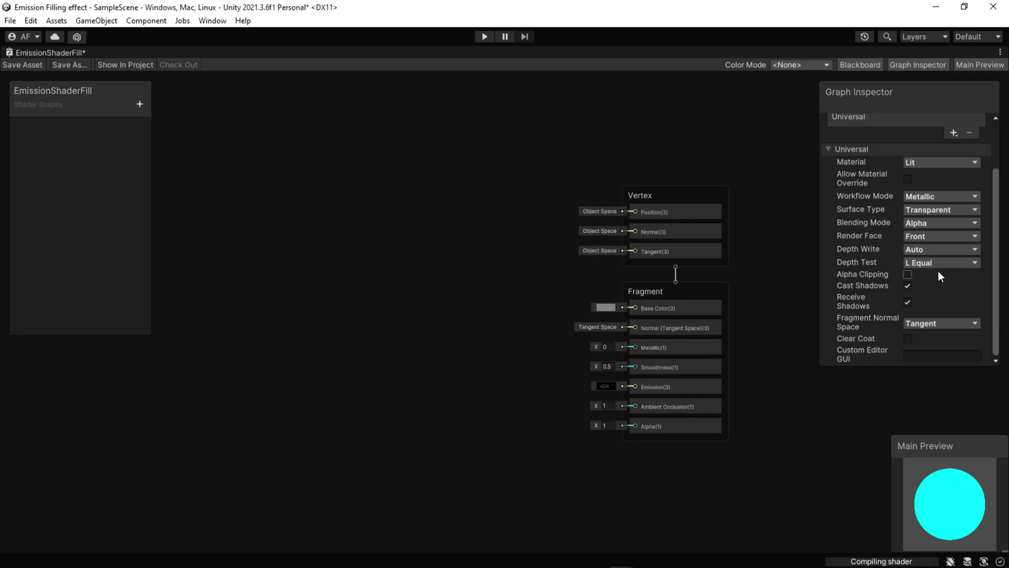
{"action": "left_click", "coordinate": [907, 274]}
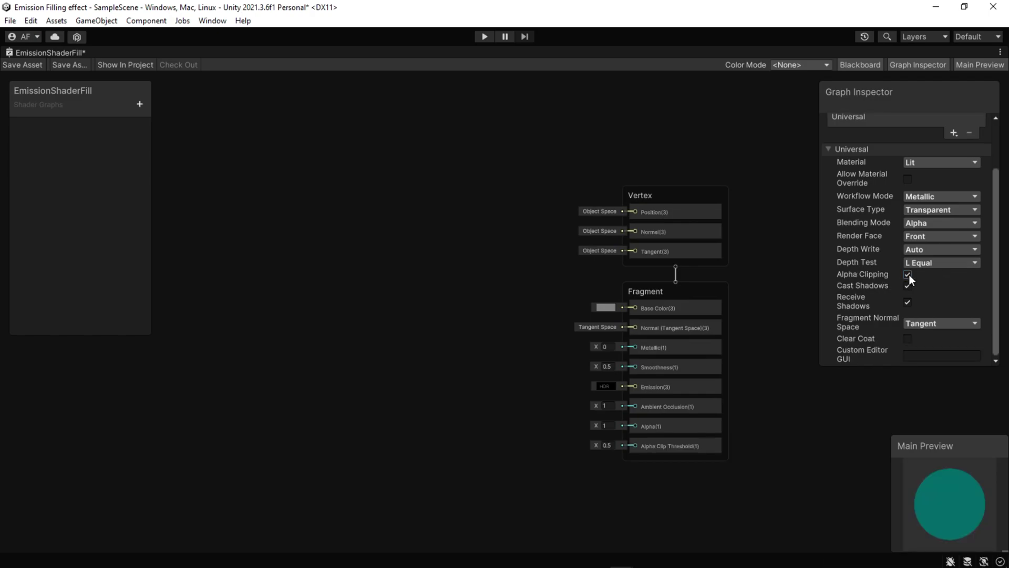
Add a Texture 2D property named EmissionTexture to the shader graph.
{"action": "left_click", "coordinate": [139, 104]}
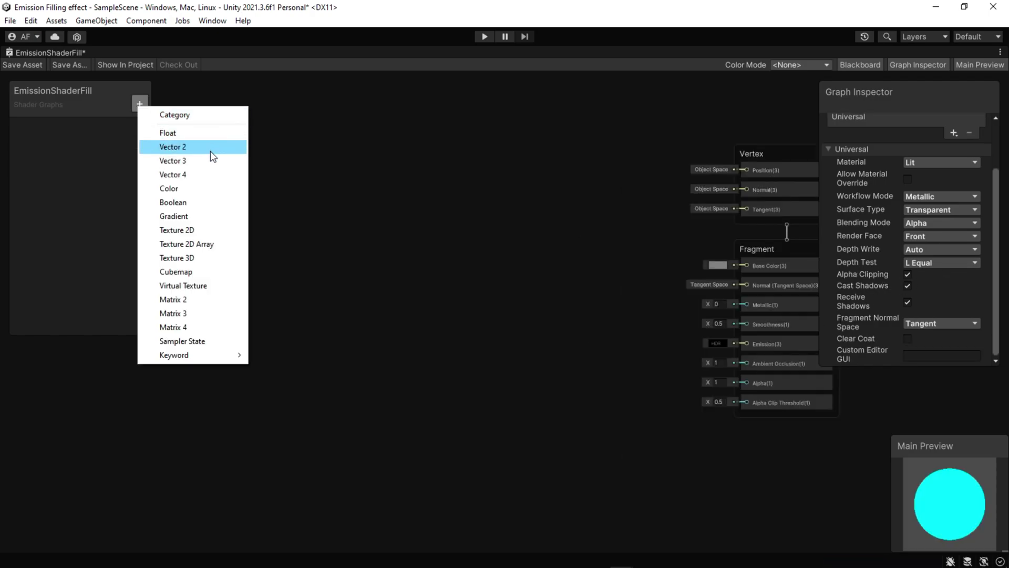
{"action": "left_click", "coordinate": [178, 230]}
{"action": "type", "text": "E"}
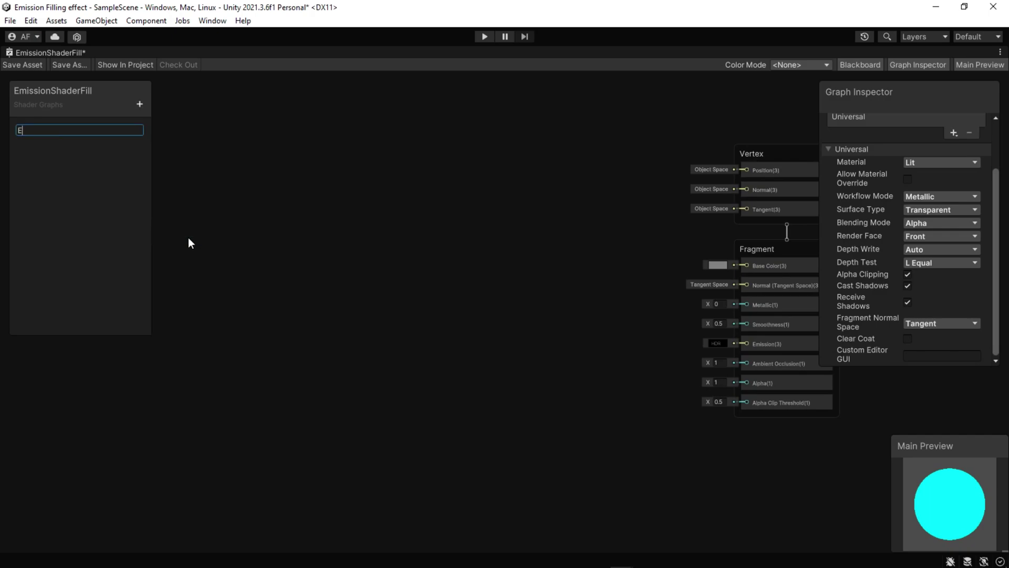
{"action": "type", "text": "missionTexx"}
{"action": "key", "text": "BackSpace"}
{"action": "type", "text": "ture"}
{"action": "key", "text": "Return"}
Place the EmissionTexture property in the graph and feed it into a new Sample Texture 2D node.
{"action": "left_click_drag", "start_coordinate": [77, 131], "coordinate": [472, 380]}
{"action": "type", "text": "sample"}
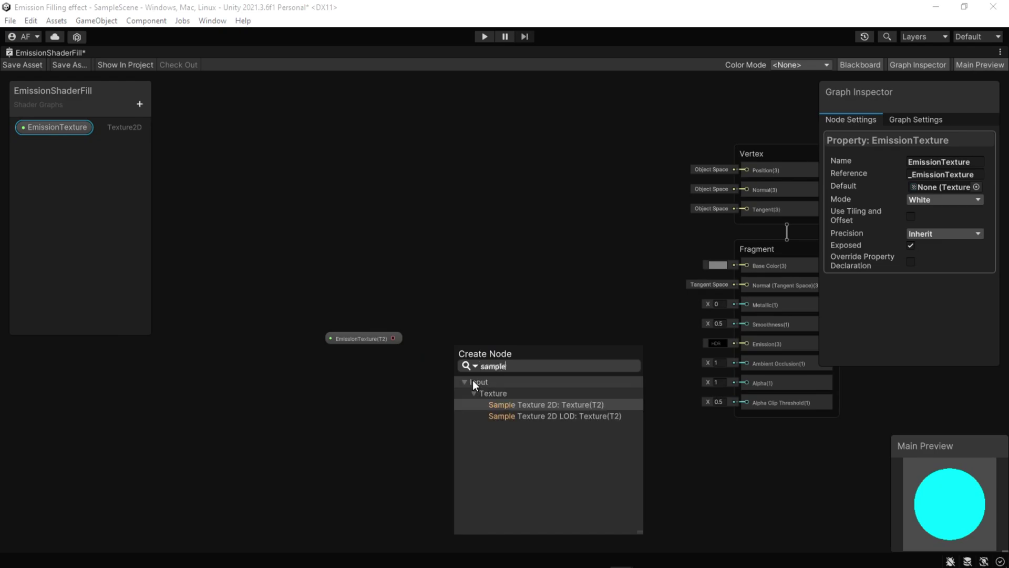
{"action": "left_click", "coordinate": [515, 404]}
{"action": "key", "text": "a"}
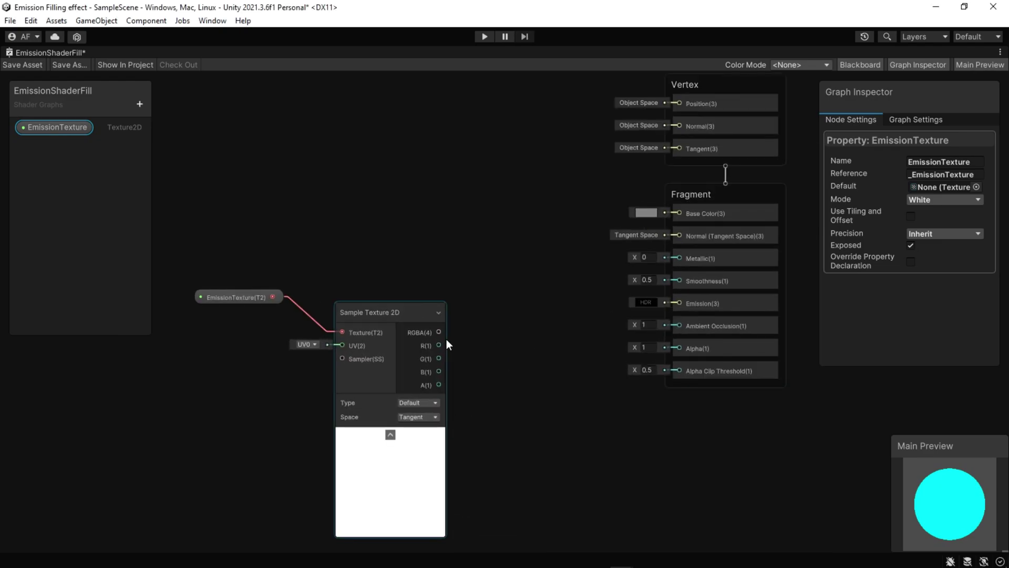
Connect the Sample Texture 2D node's RGBA output to the fragment's Alpha input and rearrange the texture nodes.
{"action": "left_click_drag", "start_coordinate": [440, 332], "coordinate": [679, 349]}
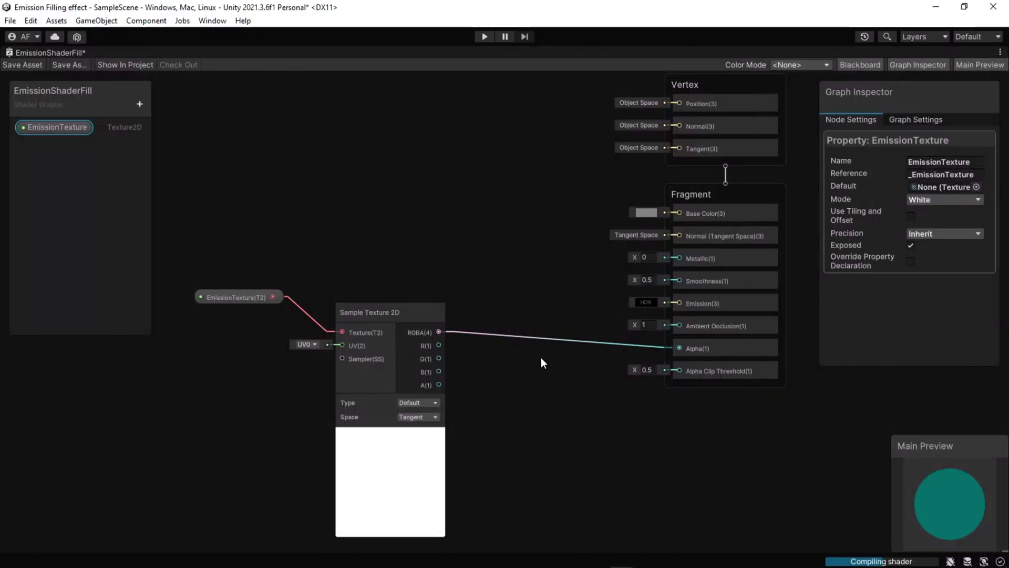
{"action": "middle_click_drag", "start_coordinate": [515, 349], "coordinate": [551, 356]}
{"action": "left_click_drag", "start_coordinate": [331, 323], "coordinate": [348, 351]}
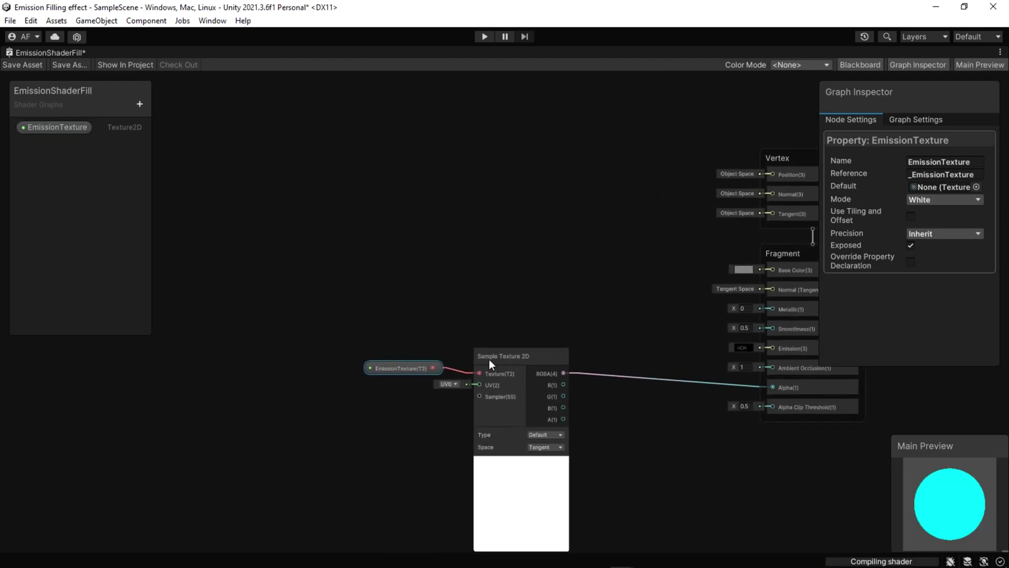
{"action": "left_click", "coordinate": [495, 400]}
{"action": "left_click", "coordinate": [410, 376]}
{"action": "left_click_drag", "start_coordinate": [409, 372], "coordinate": [417, 407]}
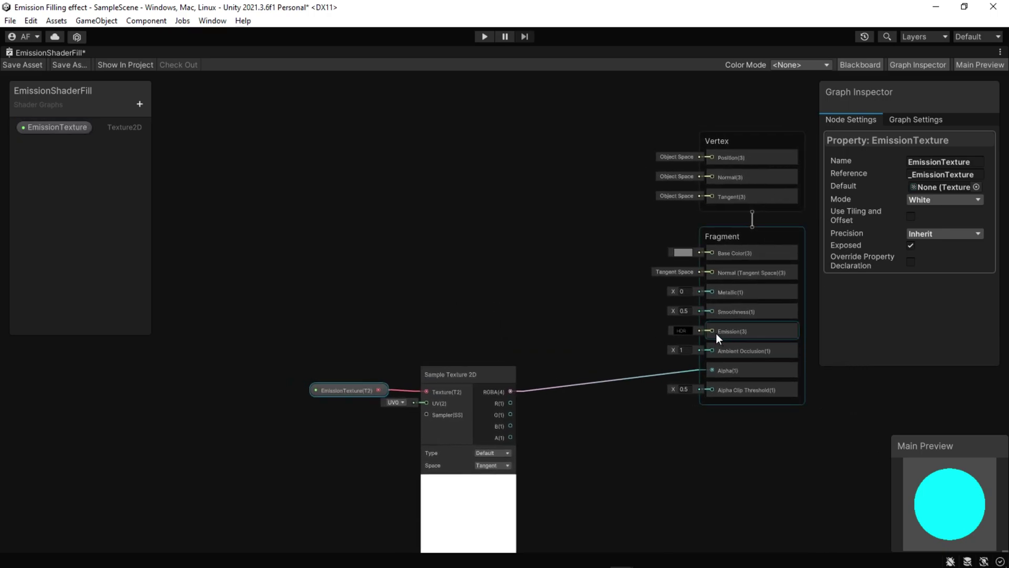
Add a Position node in the empty area beyond the texture nodes and set its space to Object.
{"action": "middle_click_drag", "start_coordinate": [522, 334], "coordinate": [553, 339]}
{"action": "scroll", "coordinate": [336, 240], "scroll_direction": "up", "scroll_amount": 3}
{"action": "middle_click_drag", "start_coordinate": [338, 241], "coordinate": [405, 251]}
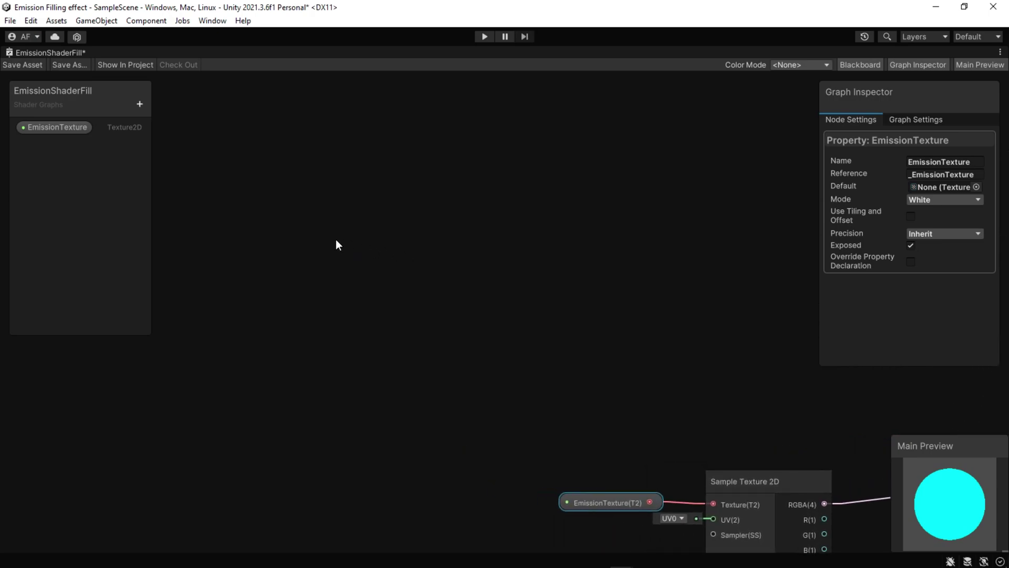
{"action": "key", "text": "space"}
{"action": "type", "text": "pos"}
{"action": "key", "text": "Return"}
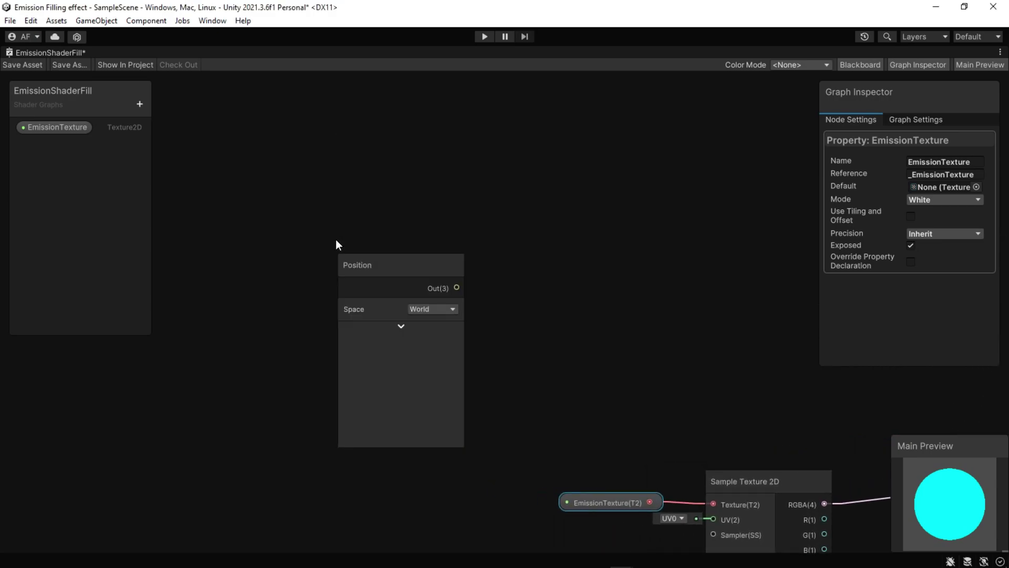
{"action": "left_click_drag", "start_coordinate": [367, 254], "coordinate": [249, 174]}
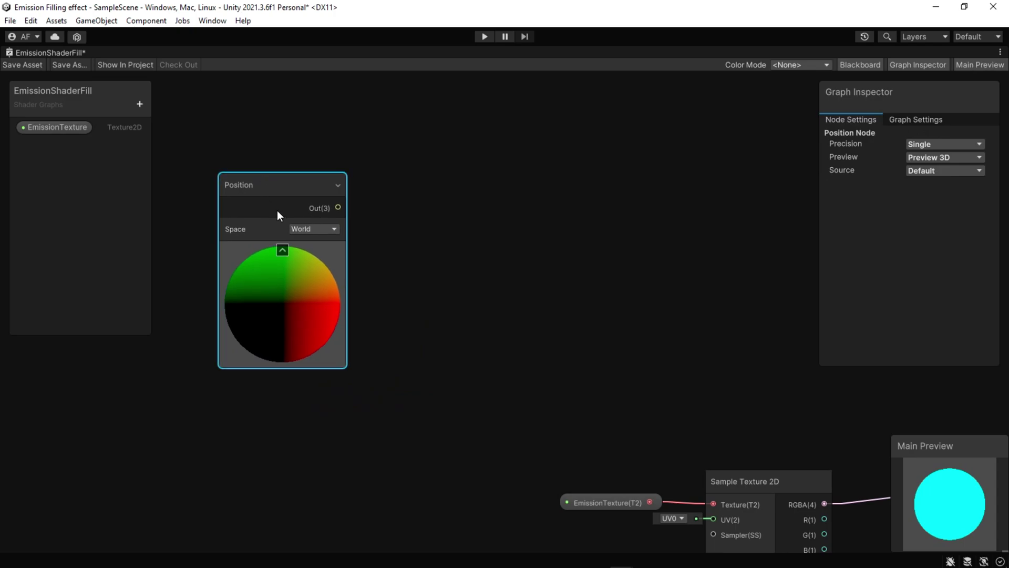
{"action": "left_click", "coordinate": [309, 233]}
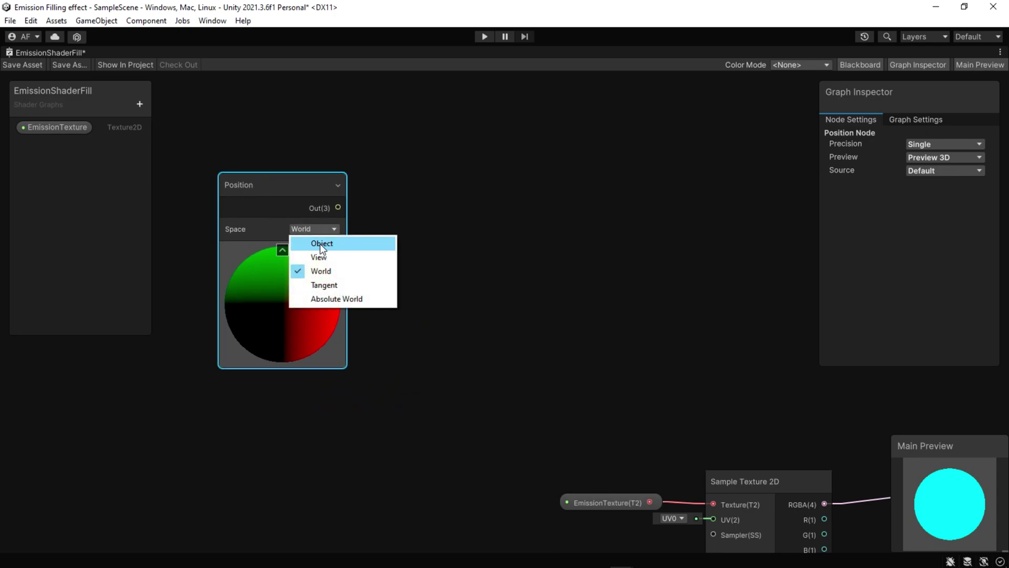
{"action": "left_click", "coordinate": [315, 243]}
{"action": "middle_click_drag", "start_coordinate": [348, 241], "coordinate": [330, 242]}
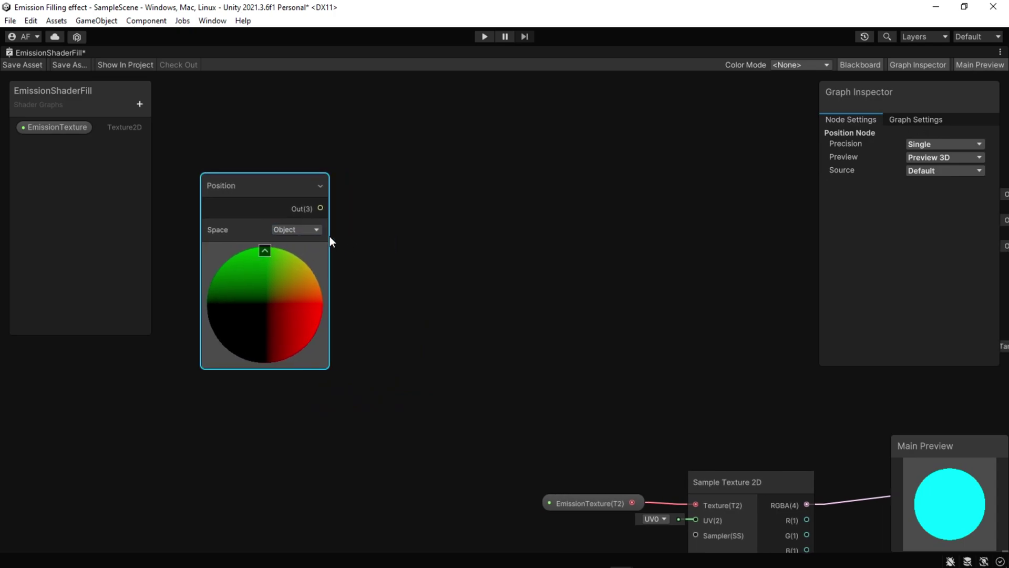
Add a Float property named Fill and place it in the graph near the Position node.
{"action": "left_click", "coordinate": [140, 103]}
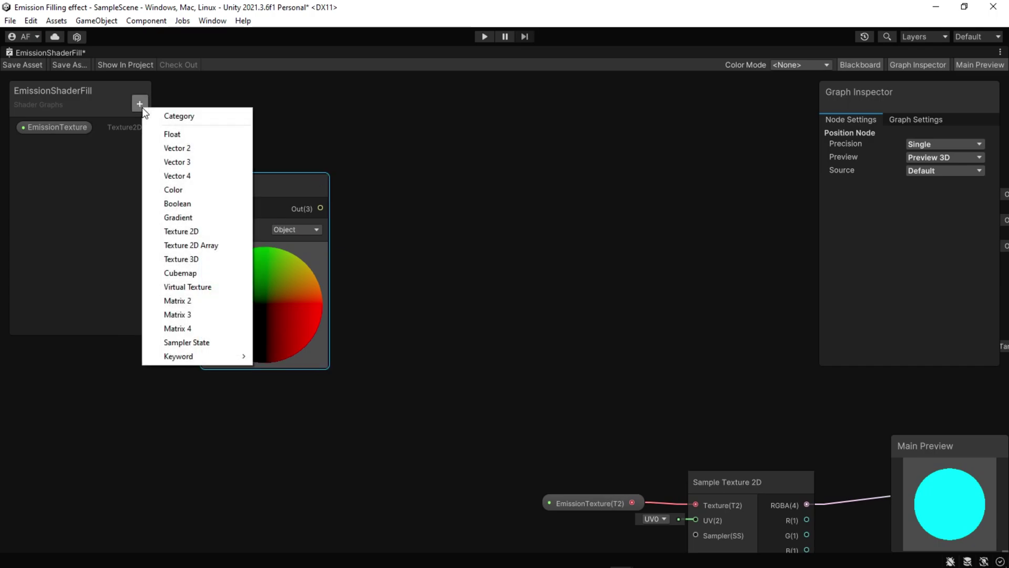
{"action": "left_click", "coordinate": [163, 134]}
{"action": "type", "text": "Fill"}
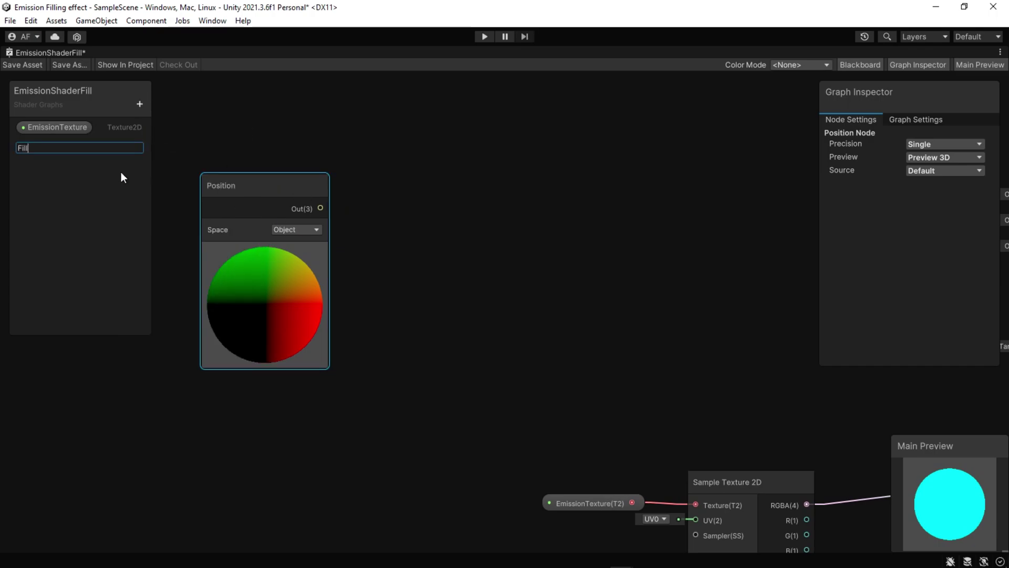
{"action": "key", "text": "Return"}
{"action": "left_click_drag", "start_coordinate": [54, 151], "coordinate": [374, 359]}
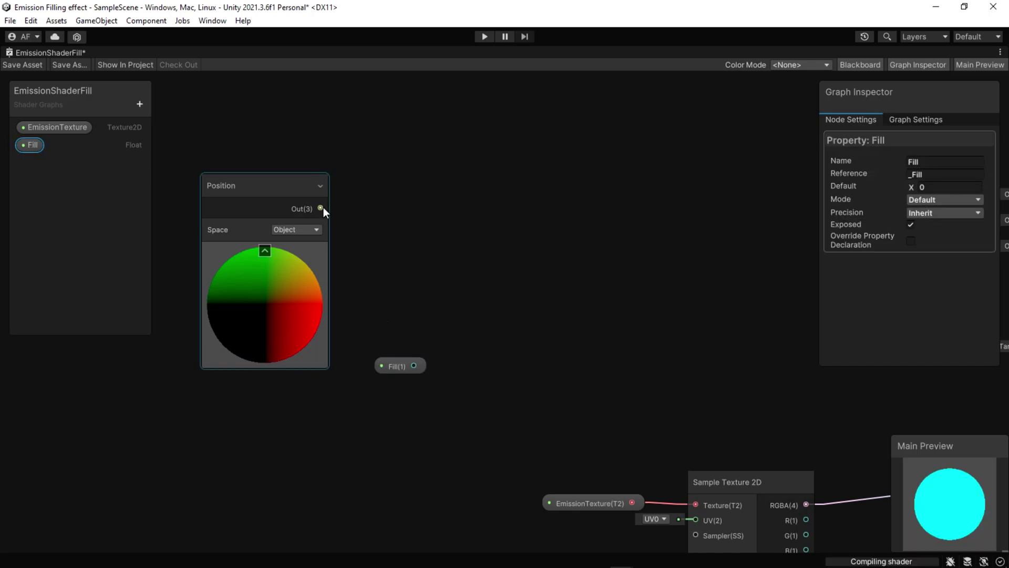
Create a Split node fed by the Position node's output.
{"action": "left_click_drag", "start_coordinate": [321, 208], "coordinate": [415, 264]}
{"action": "type", "text": "spl"}
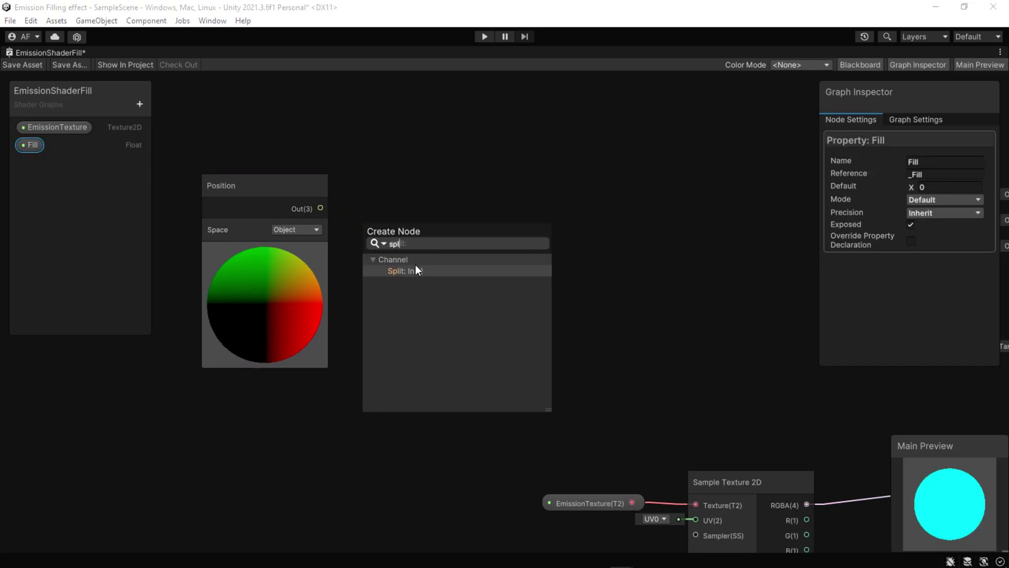
{"action": "left_click", "coordinate": [406, 271]}
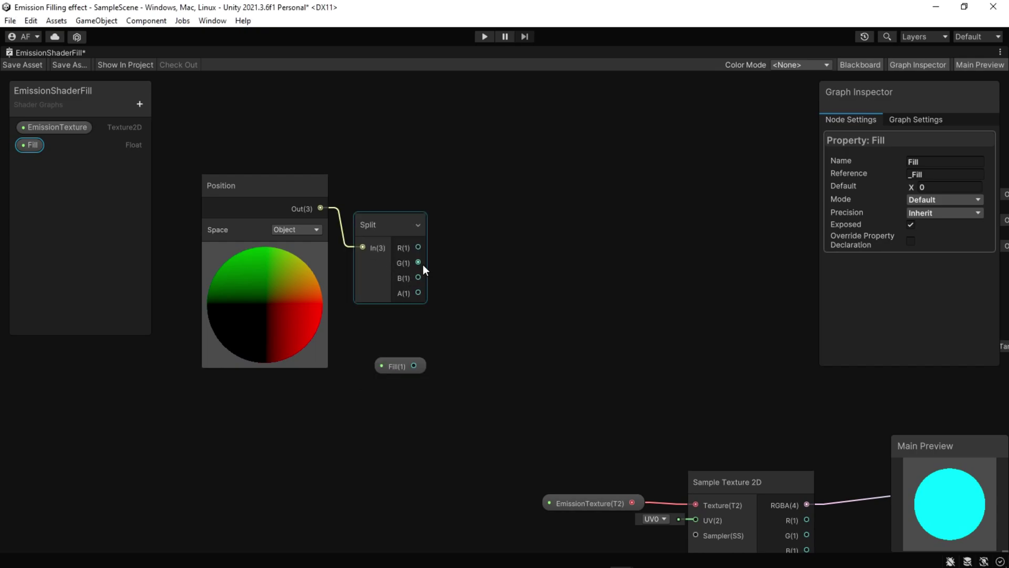
Add a Subtract node and position it beside the Split node.
{"action": "key", "text": "space"}
{"action": "type", "text": "subs"}
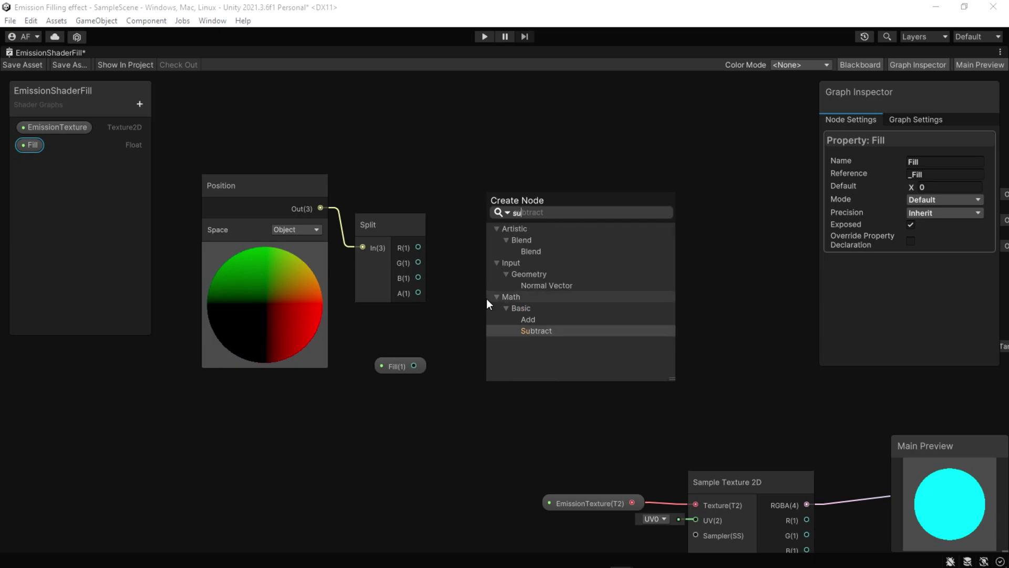
{"action": "key", "text": "BackSpace"}
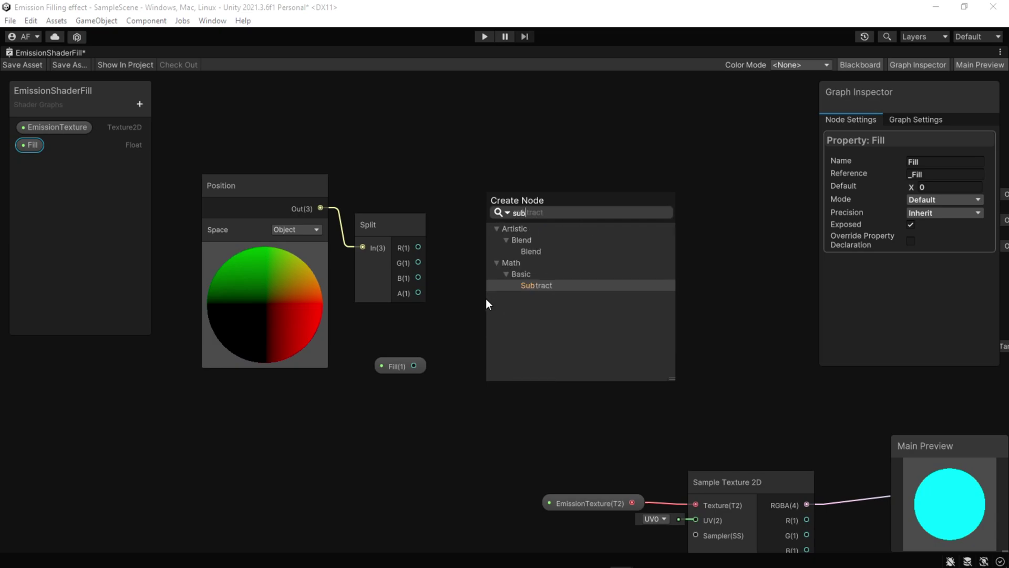
{"action": "left_click", "coordinate": [539, 287]}
{"action": "left_click_drag", "start_coordinate": [500, 326], "coordinate": [496, 276]}
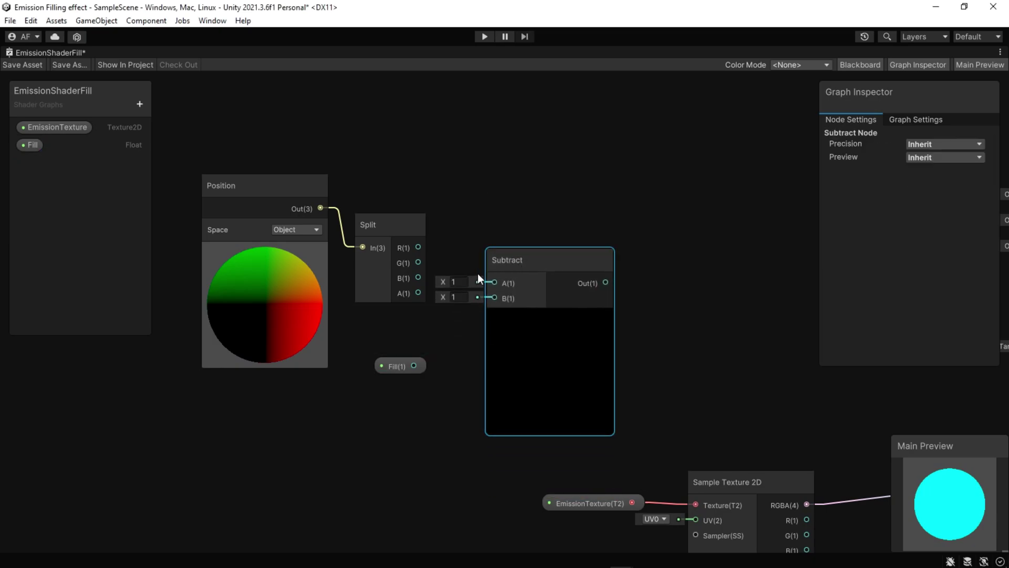
Connect the Split node's G output to the Subtract node's A input and Fill to its B input.
{"action": "left_click_drag", "start_coordinate": [419, 263], "coordinate": [421, 264]}
{"action": "left_click_drag", "start_coordinate": [497, 288], "coordinate": [494, 284]}
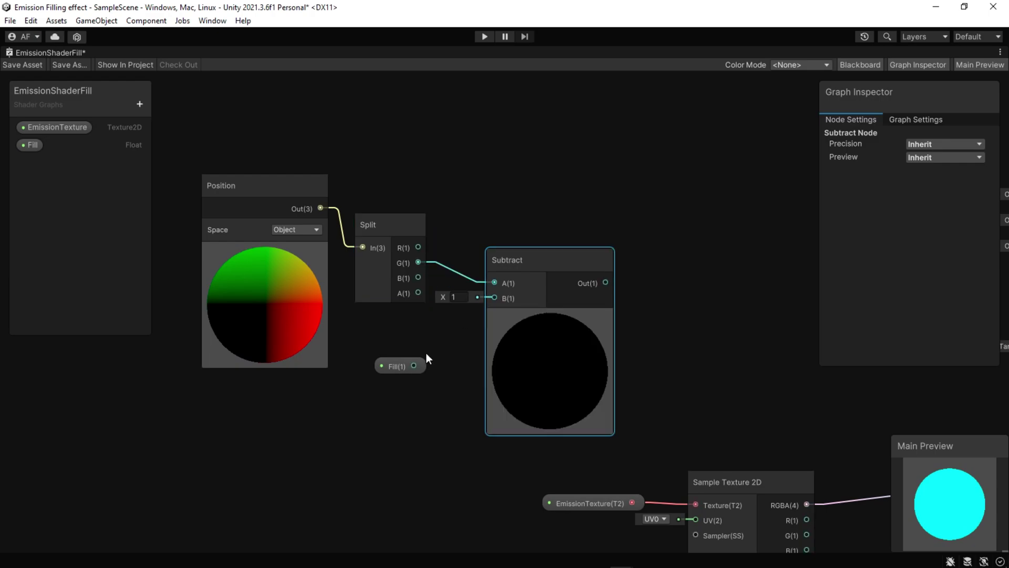
{"action": "left_click", "coordinate": [425, 357]}
{"action": "left_click_drag", "start_coordinate": [424, 358], "coordinate": [493, 298]}
Create a Saturate node fed by the Subtract node's output and align it beside that node.
{"action": "middle_click_drag", "start_coordinate": [690, 348], "coordinate": [622, 319]}
{"action": "scroll", "coordinate": [521, 303], "scroll_direction": "down", "scroll_amount": 1}
{"action": "middle_click_drag", "start_coordinate": [521, 303], "coordinate": [493, 309]}
{"action": "scroll", "coordinate": [496, 288], "scroll_direction": "up", "scroll_amount": 1}
{"action": "left_click_drag", "start_coordinate": [466, 274], "coordinate": [523, 290]}
{"action": "type", "text": "s"}
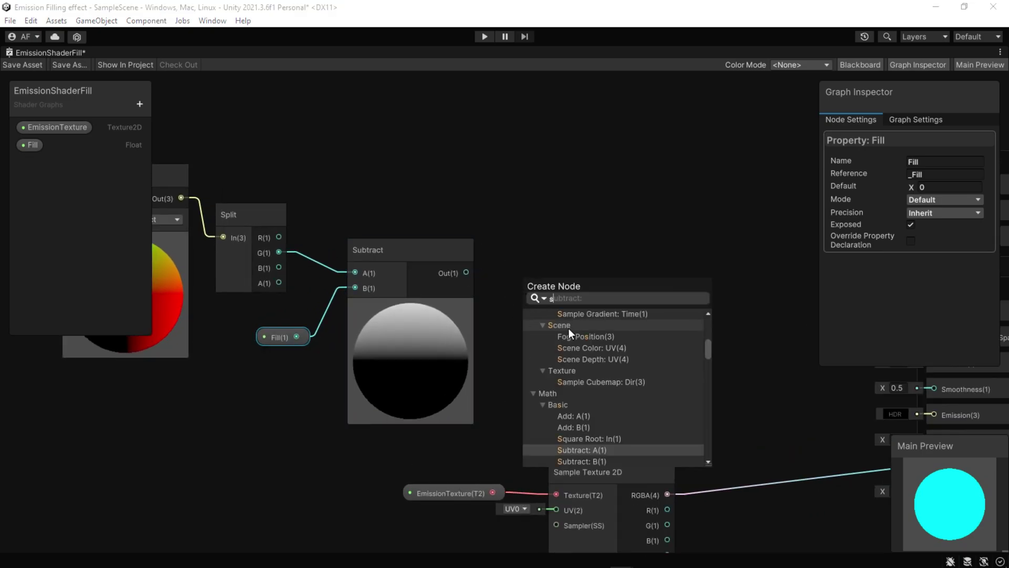
{"action": "type", "text": "at"}
{"action": "left_click", "coordinate": [577, 386]}
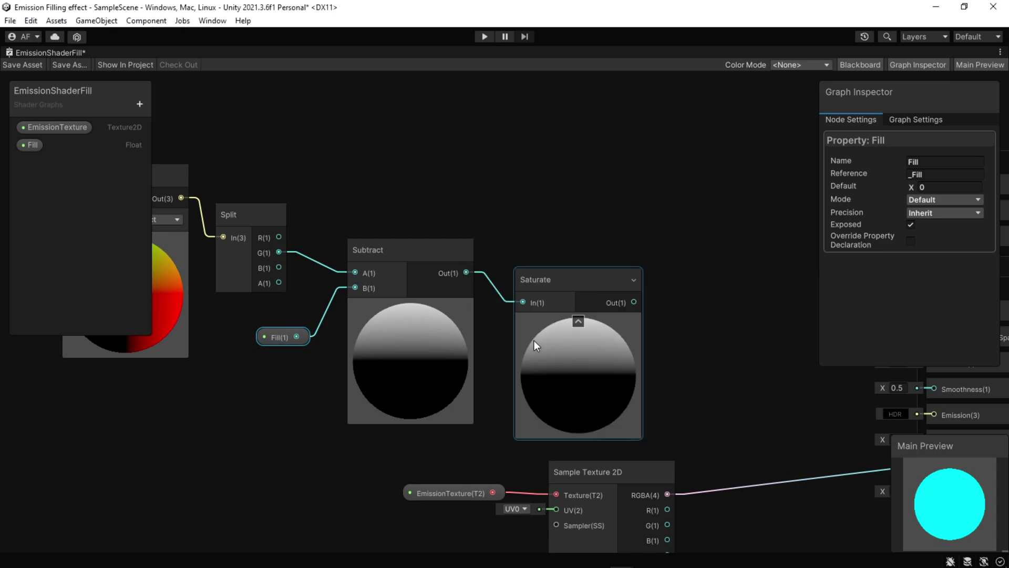
{"action": "middle_click_drag", "start_coordinate": [553, 298], "coordinate": [499, 298]}
{"action": "left_click_drag", "start_coordinate": [511, 279], "coordinate": [503, 267]}
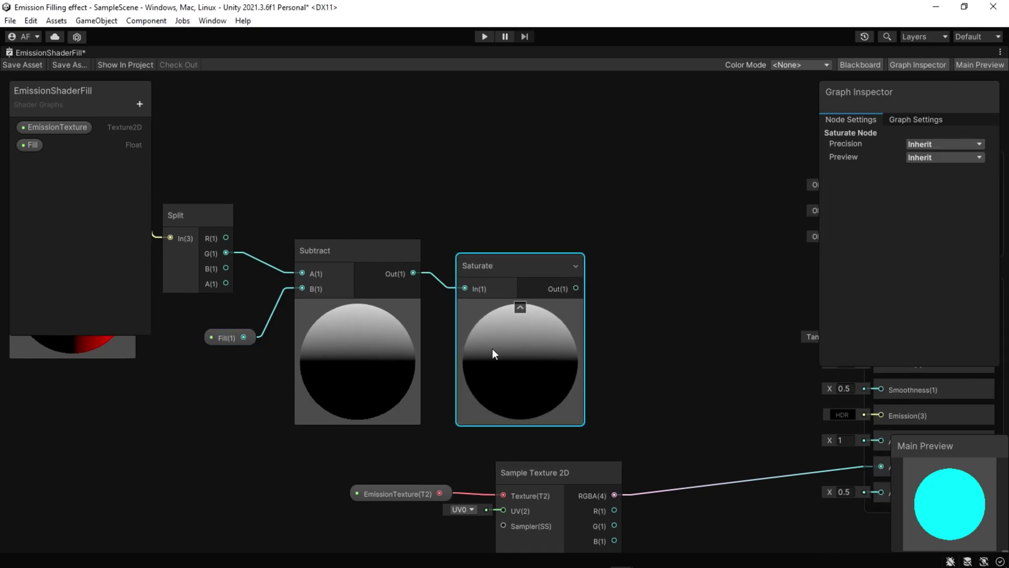
Move the whole node chain from Position to Saturate, including Fill, farther away from the master stack.
{"action": "middle_click_drag", "start_coordinate": [575, 369], "coordinate": [692, 344]}
{"action": "scroll", "coordinate": [536, 357], "scroll_direction": "down", "scroll_amount": 1}
{"action": "left_click", "coordinate": [705, 200]}
{"action": "left_click_drag", "start_coordinate": [705, 206], "coordinate": [231, 361]}
{"action": "left_click_drag", "start_coordinate": [684, 309], "coordinate": [507, 300]}
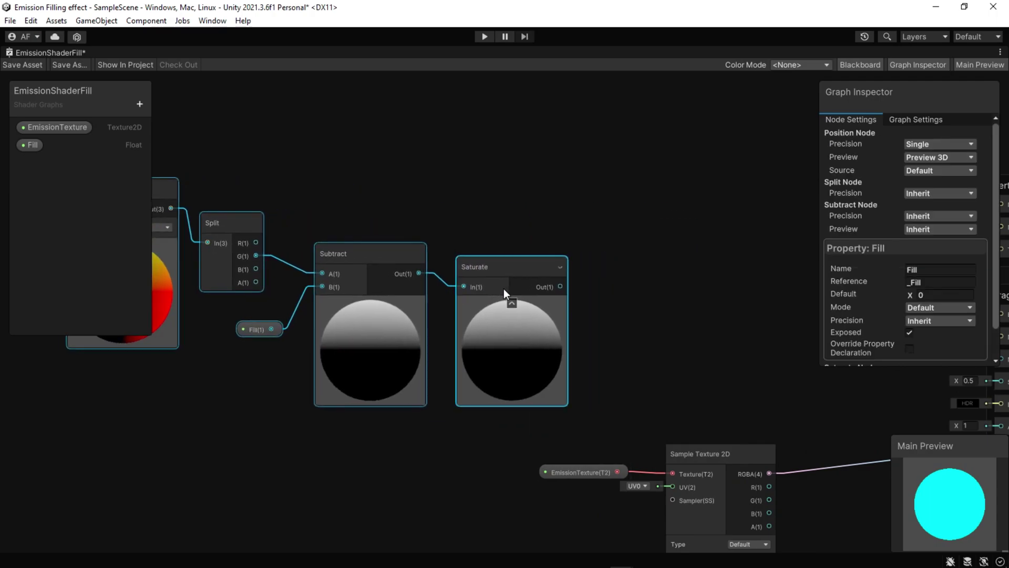
{"action": "left_click", "coordinate": [654, 306]}
{"action": "middle_click_drag", "start_coordinate": [654, 302], "coordinate": [517, 325]}
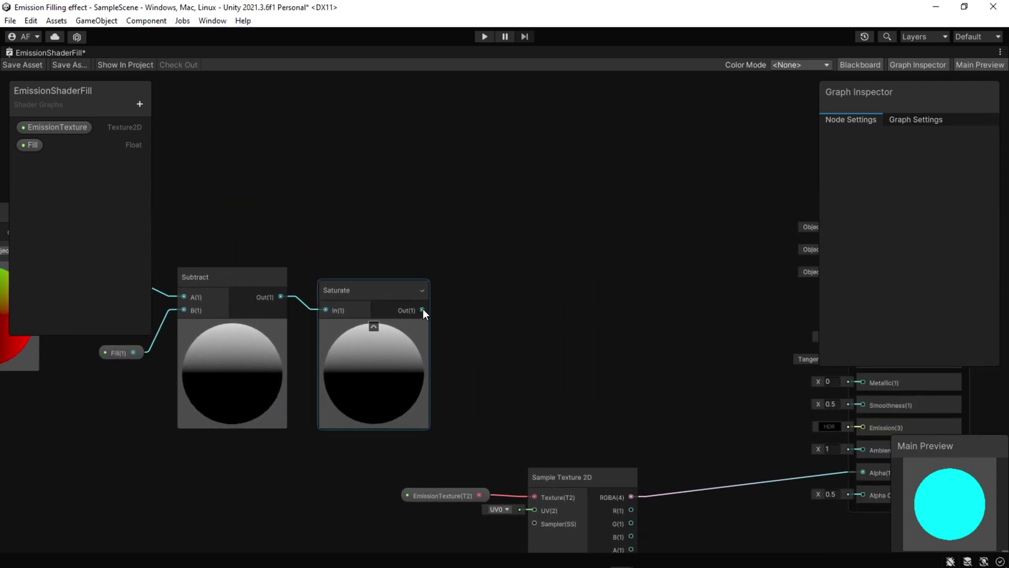
Add a Color property, set its mode to HDR, and place it in the graph above the Saturate node.
{"action": "left_click", "coordinate": [139, 104]}
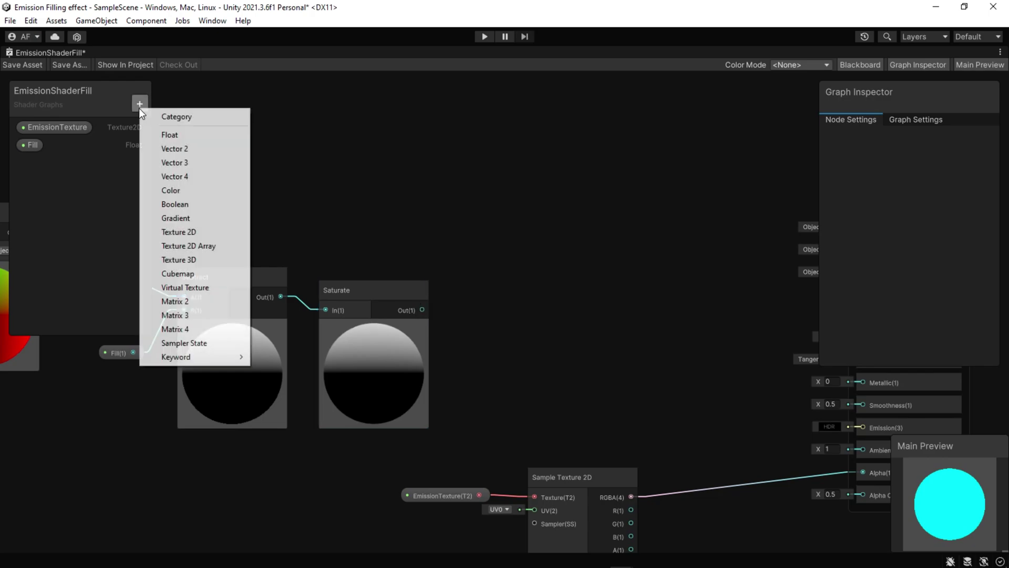
{"action": "left_click", "coordinate": [181, 192]}
{"action": "left_click", "coordinate": [37, 163]}
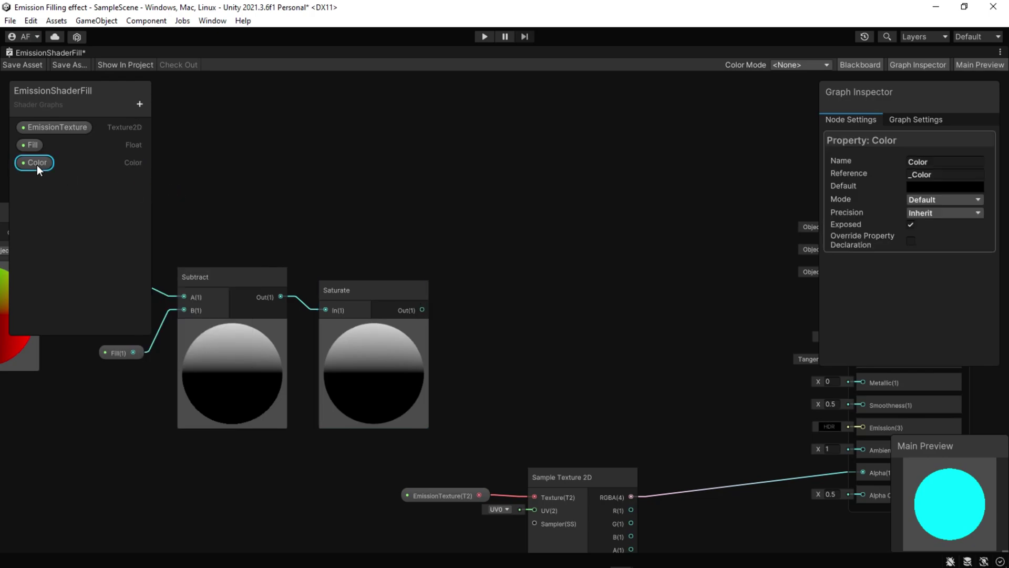
{"action": "left_click", "coordinate": [918, 202]}
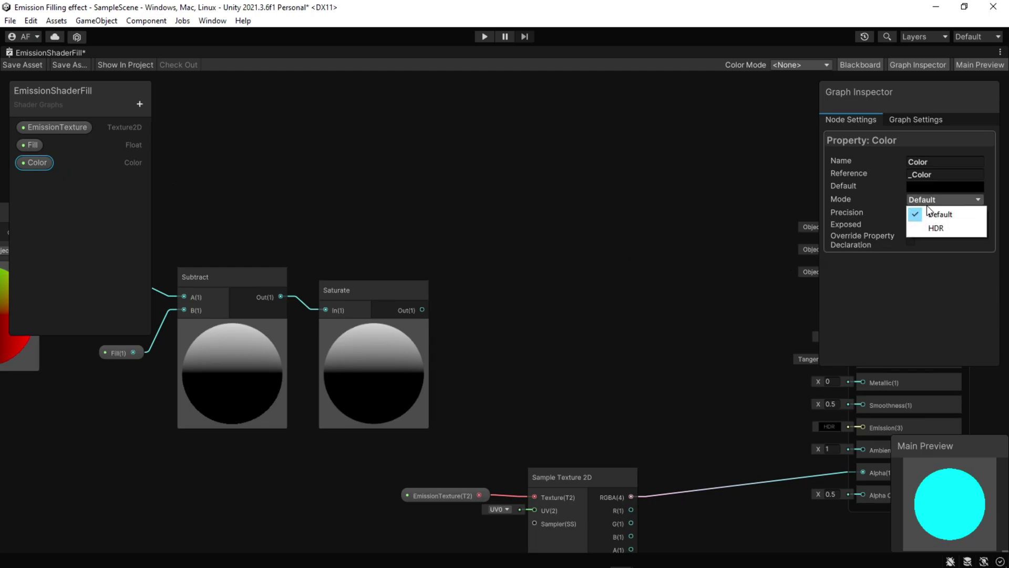
{"action": "left_click", "coordinate": [929, 232]}
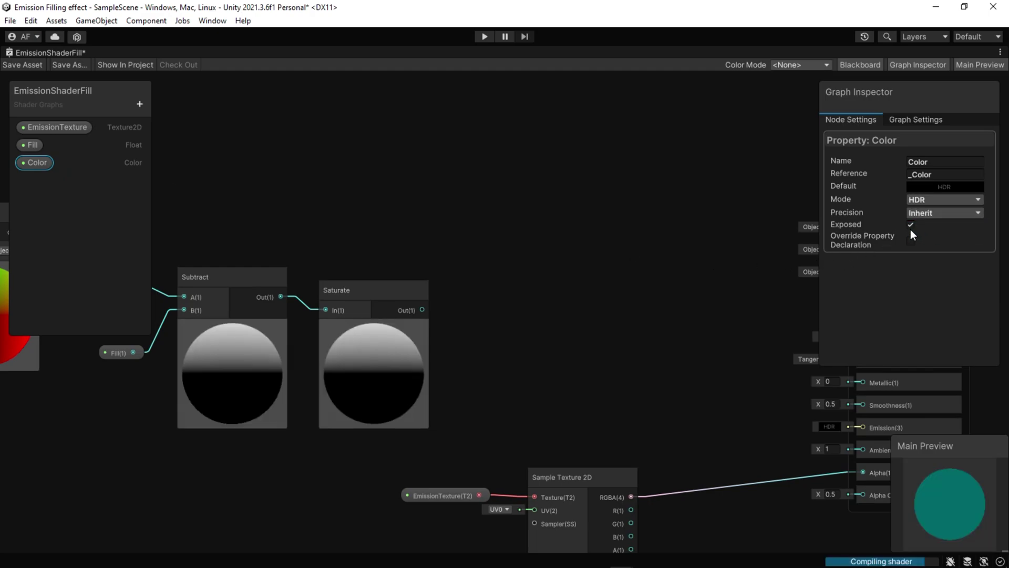
{"action": "left_click_drag", "start_coordinate": [35, 162], "coordinate": [397, 235]}
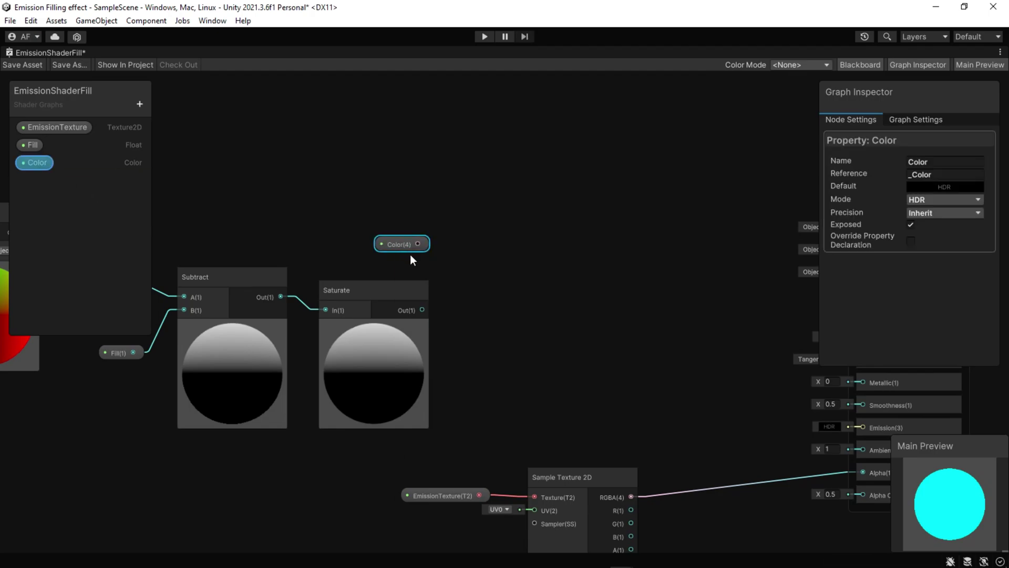
Create a Lerp node from the Saturate output, delete its link into input B, and move the node farther from Saturate.
{"action": "left_click_drag", "start_coordinate": [424, 310], "coordinate": [480, 282]}
{"action": "type", "text": "lerp"}
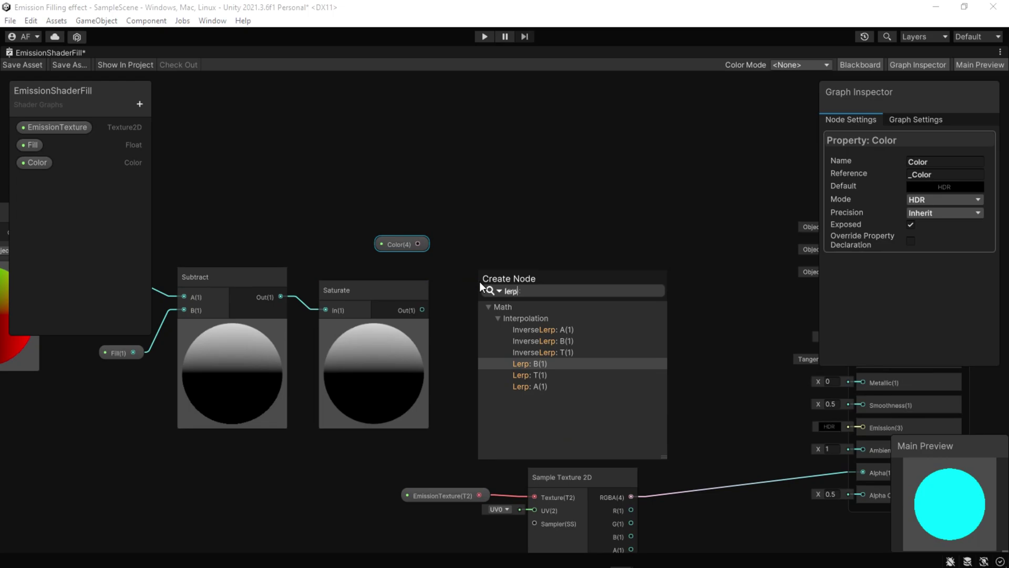
{"action": "key", "text": "Return"}
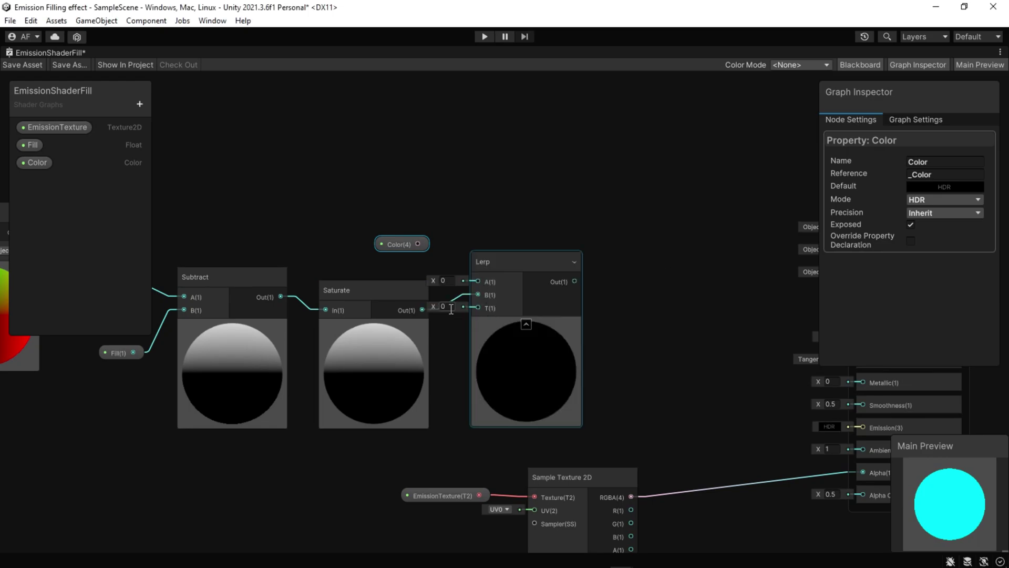
{"action": "left_click", "coordinate": [461, 295]}
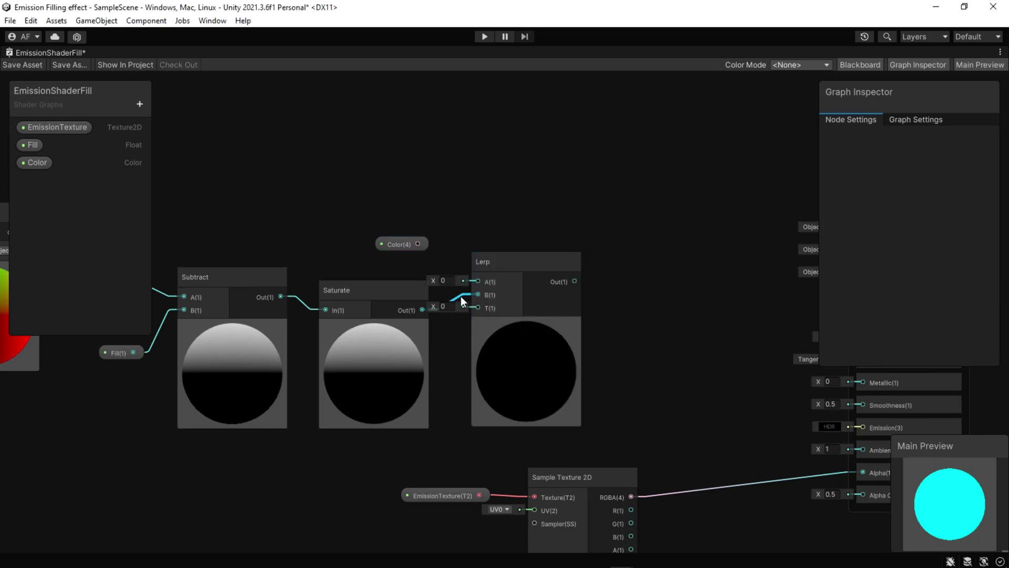
{"action": "key", "text": "Delete"}
{"action": "left_click_drag", "start_coordinate": [509, 261], "coordinate": [547, 249]}
{"action": "left_click", "coordinate": [461, 312]}
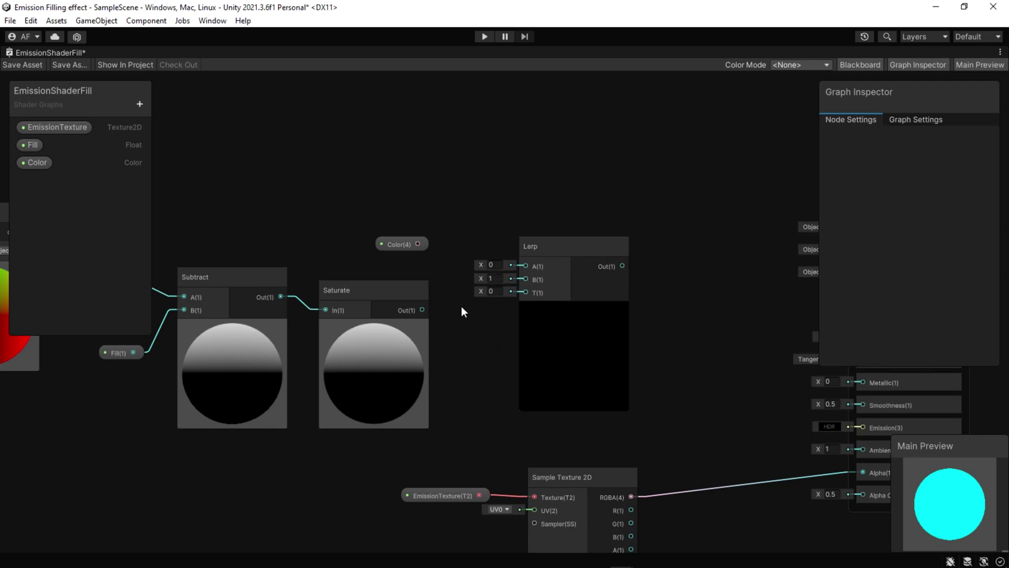
Connect Saturate's output to the Lerp node's T input and Color to A, and set all components of B to 0.
{"action": "left_click_drag", "start_coordinate": [422, 309], "coordinate": [522, 293]}
{"action": "left_click_drag", "start_coordinate": [417, 243], "coordinate": [525, 265]}
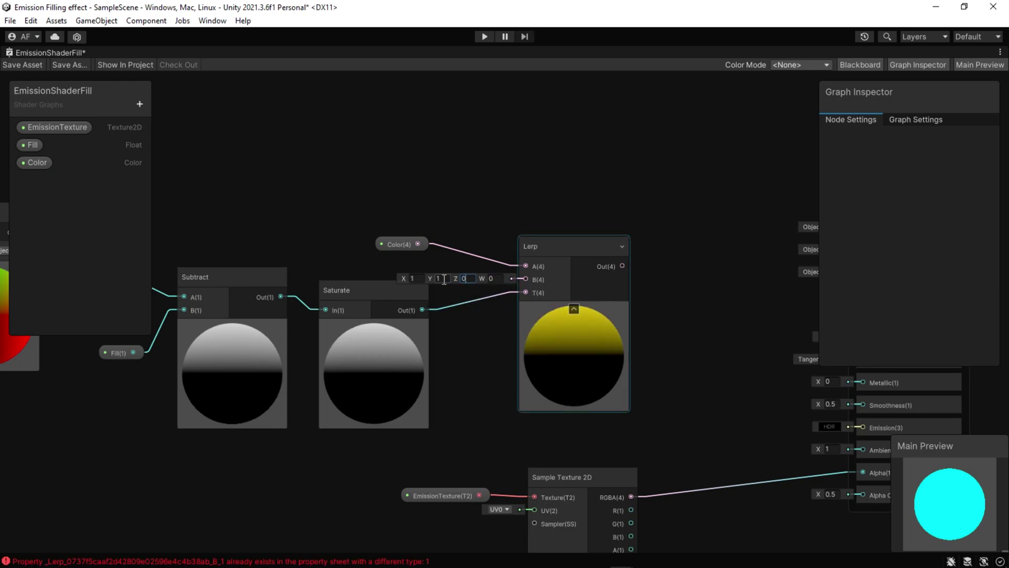
{"action": "left_click_drag", "start_coordinate": [416, 279], "coordinate": [406, 276]}
{"action": "type", "text": "0"}
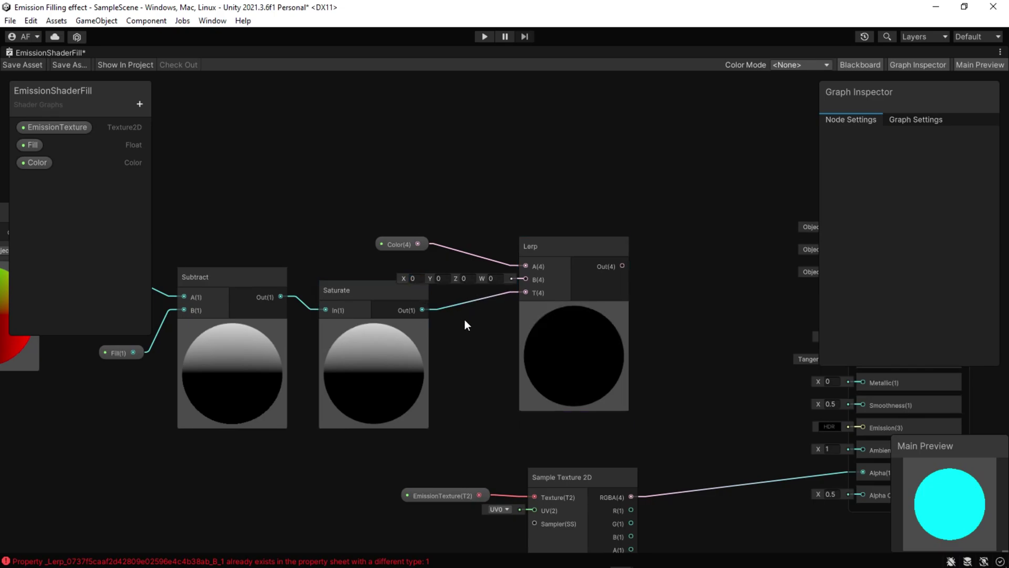
Check the console error, close the console, and connect the Lerp node's output to the Fragment block's Emission input.
{"action": "left_click", "coordinate": [415, 562]}
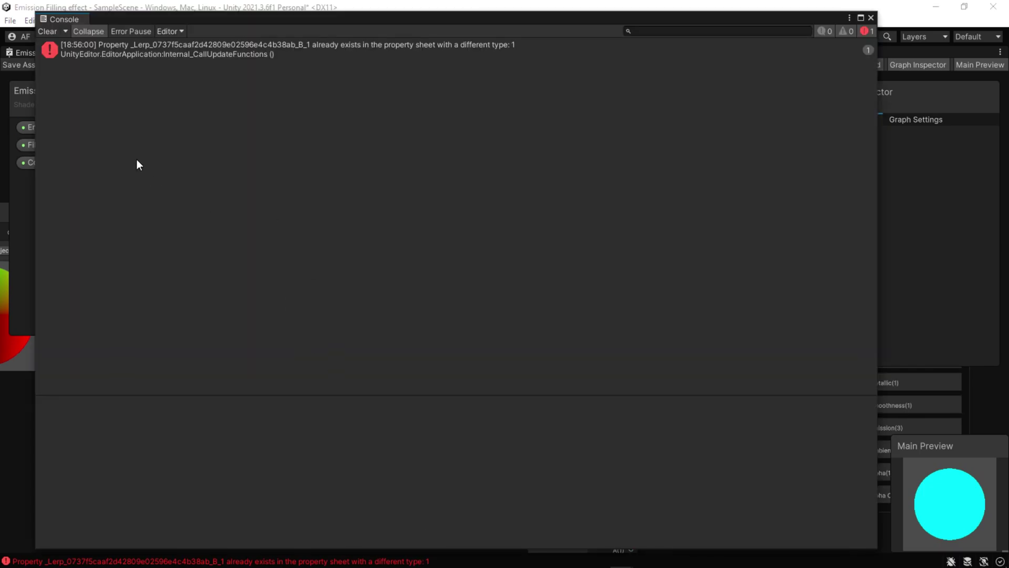
{"action": "left_click", "coordinate": [871, 20]}
{"action": "middle_click_drag", "start_coordinate": [613, 330], "coordinate": [415, 266]}
{"action": "left_click_drag", "start_coordinate": [647, 427], "coordinate": [650, 425]}
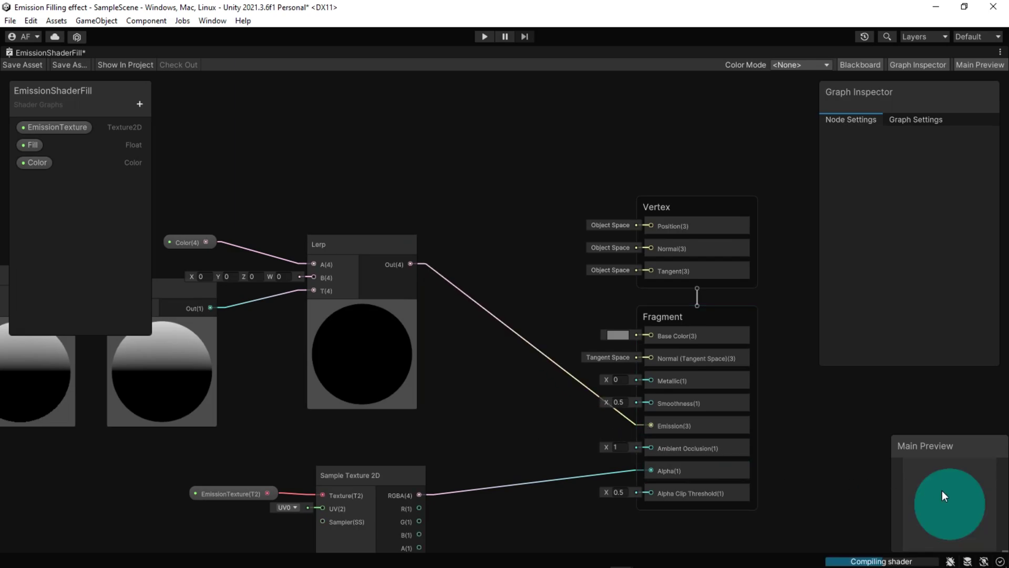
Save the shader graph asset, restore the maximized graph window to the normal layout, and switch to the Scene view.
{"action": "scroll", "coordinate": [491, 449], "scroll_direction": "down", "scroll_amount": 2}
{"action": "middle_click_drag", "start_coordinate": [478, 427], "coordinate": [547, 362]}
{"action": "scroll", "coordinate": [486, 413], "scroll_direction": "down", "scroll_amount": 1}
{"action": "scroll", "coordinate": [616, 375], "scroll_direction": "down", "scroll_amount": 1}
{"action": "scroll", "coordinate": [546, 361], "scroll_direction": "up", "scroll_amount": 1}
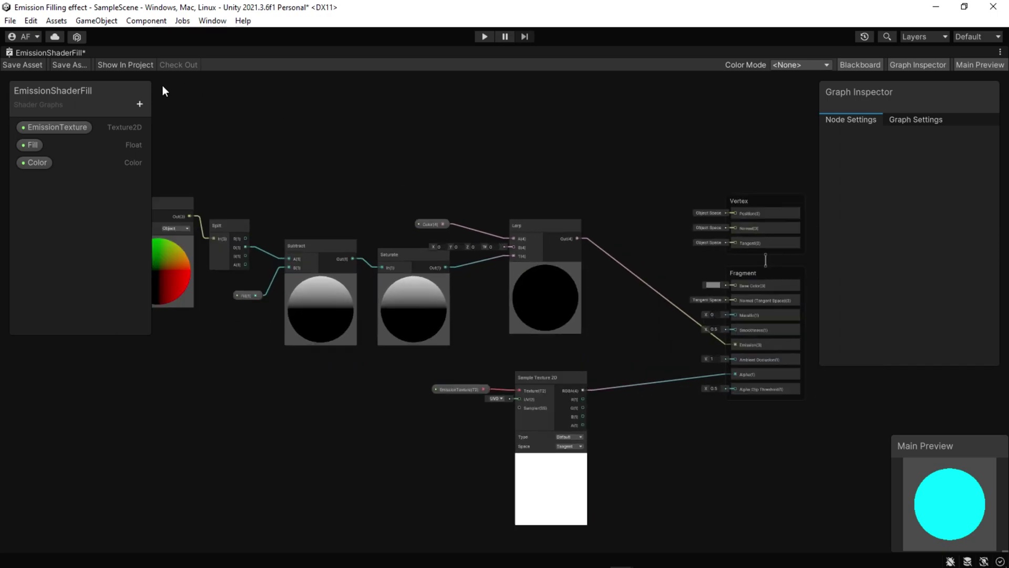
{"action": "left_click", "coordinate": [1001, 52]}
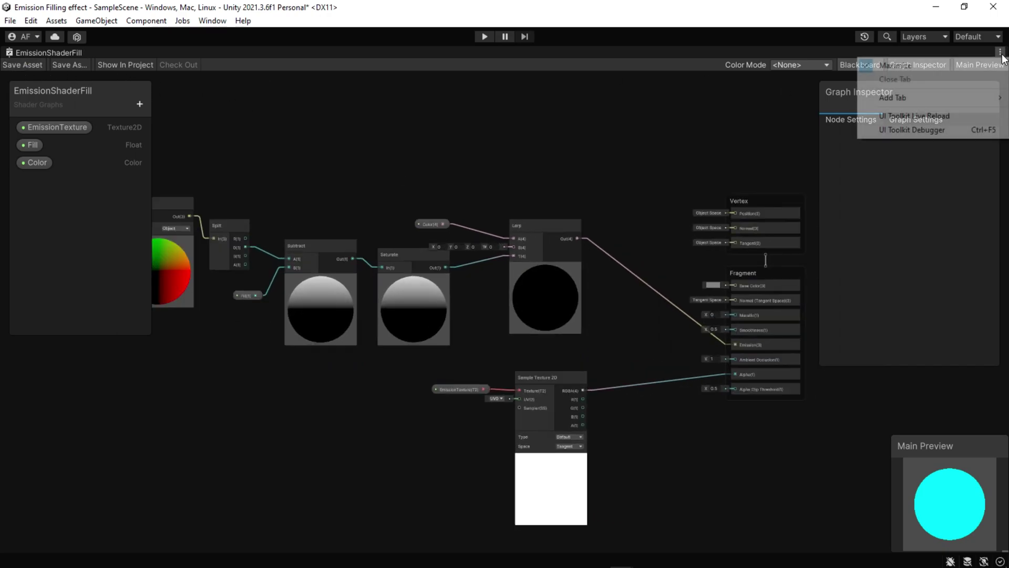
{"action": "left_click", "coordinate": [895, 65]}
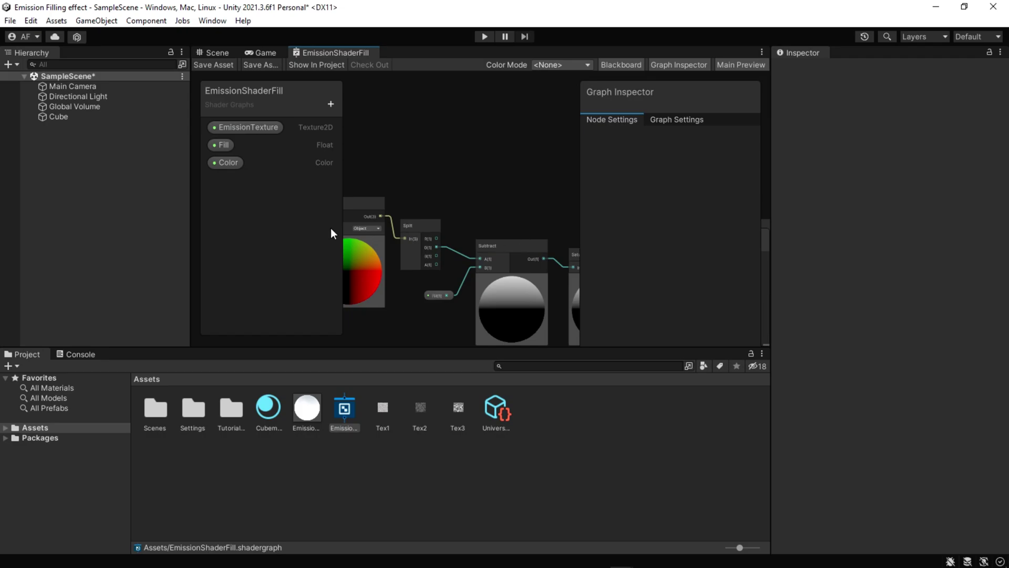
{"action": "left_click", "coordinate": [228, 55]}
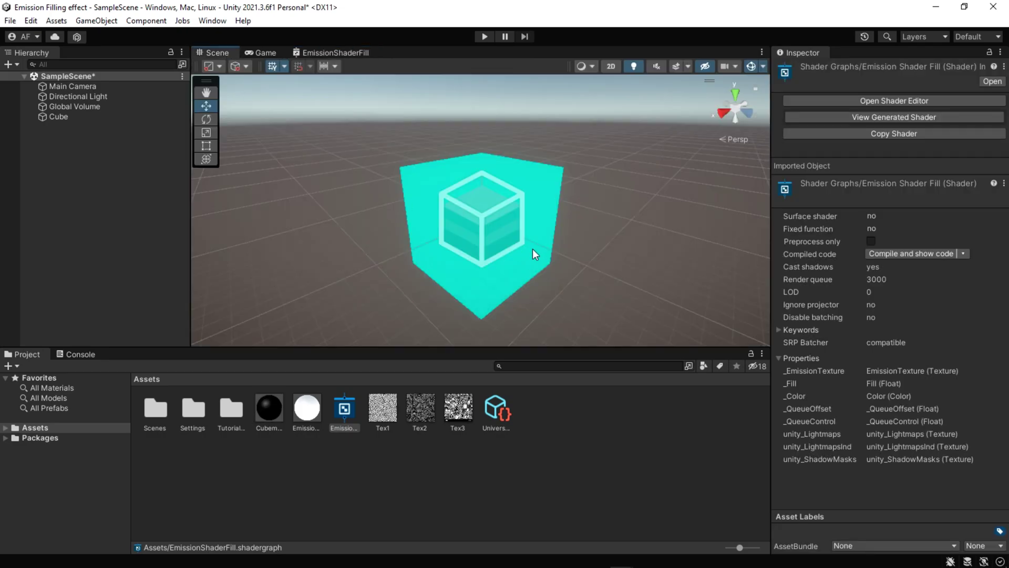
Select the Cube, expand its Emission Mat material, and assign Tex1 as the EmissionTexture.
{"action": "mouse_move", "coordinate": [524, 247]}
{"action": "right_mouse_down"}
{"action": "mouse_move", "coordinate": [513, 230]}
{"action": "mouse_move", "coordinate": [523, 244]}
{"action": "right_mouse_up"}
{"action": "key", "text": "w"}
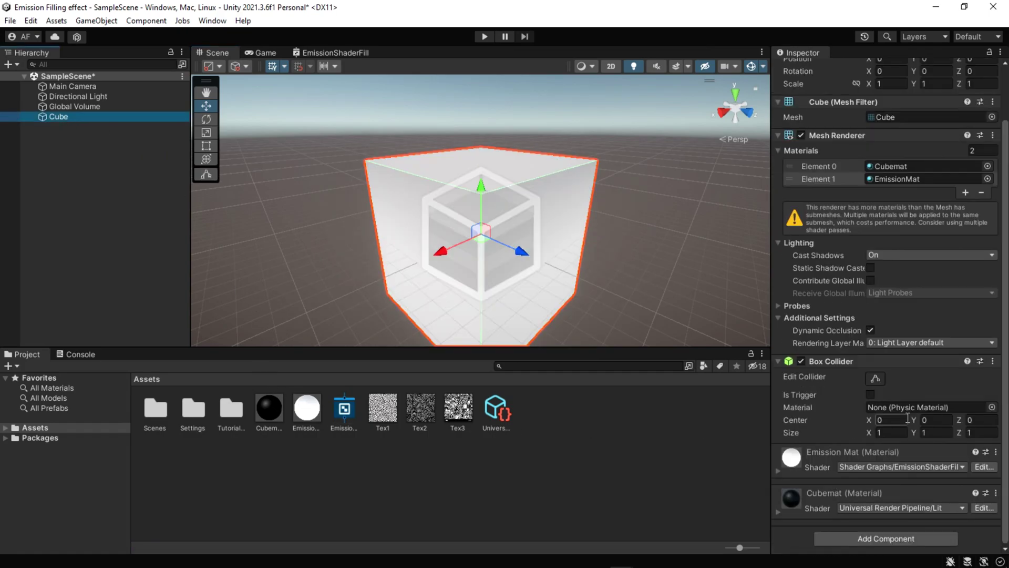
{"action": "left_click", "coordinate": [778, 476]}
{"action": "scroll", "coordinate": [888, 441], "scroll_direction": "down", "scroll_amount": 5}
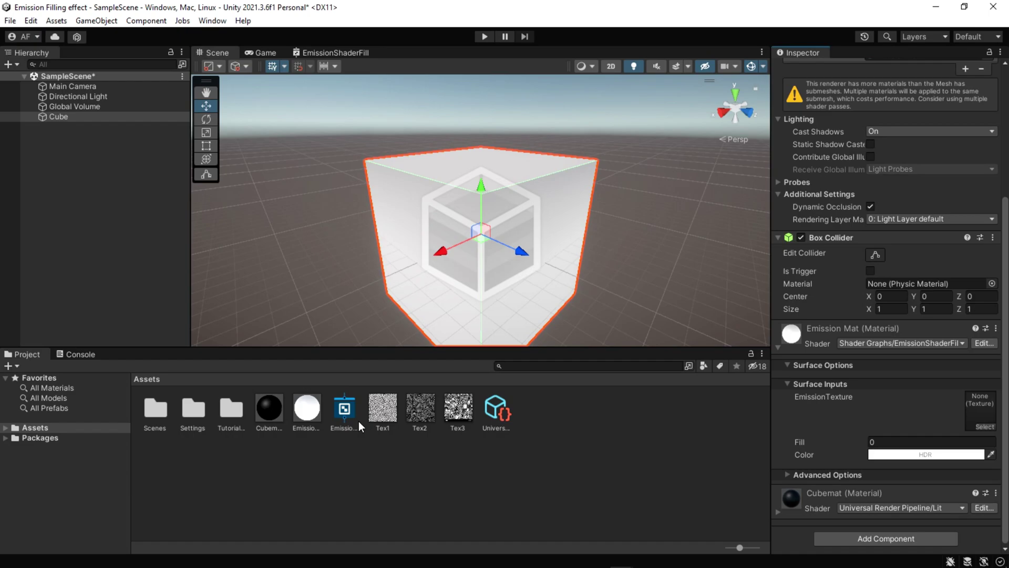
{"action": "left_click_drag", "start_coordinate": [625, 426], "coordinate": [972, 421]}
{"action": "key", "text": "w"}
{"action": "right_click_drag", "start_coordinate": [537, 250], "coordinate": [552, 211]}
{"action": "key", "text": "s"}
{"action": "key", "text": "w"}
{"action": "key", "text": "s"}
{"action": "key", "text": "w"}
{"action": "key", "text": "s"}
Set the emission material's HDR Color to cyan (R 0, G 207, B 217) with an intensity of 2.5.
{"action": "left_click", "coordinate": [879, 455]}
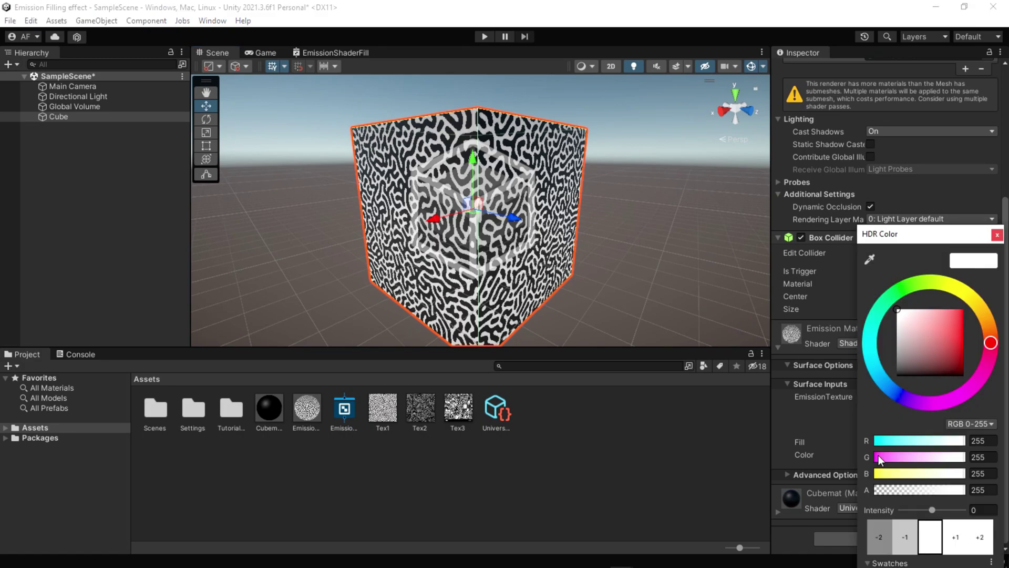
{"action": "left_click_drag", "start_coordinate": [951, 332], "coordinate": [970, 318]}
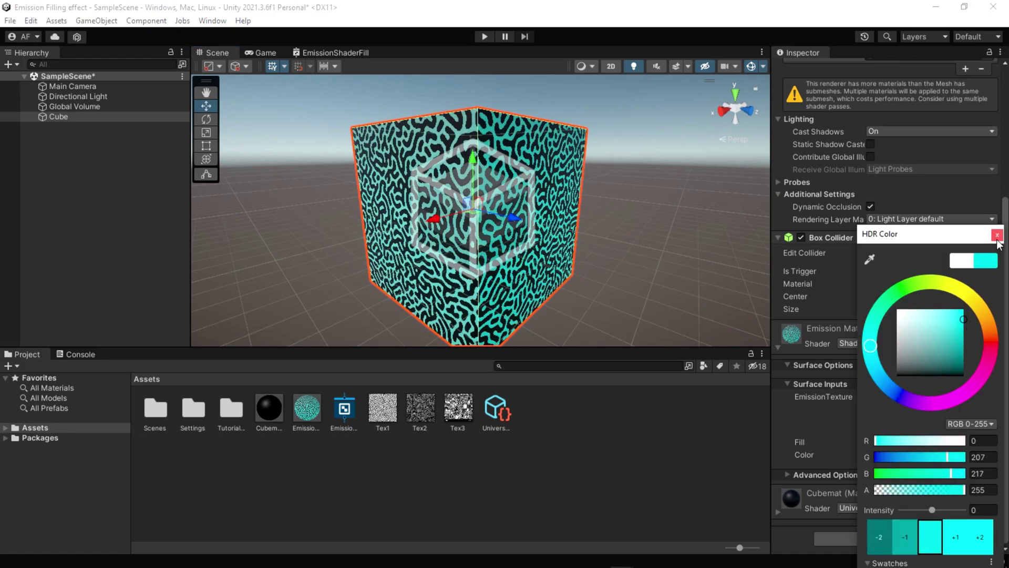
{"action": "left_click", "coordinate": [939, 509]}
{"action": "left_click_drag", "start_coordinate": [983, 509], "coordinate": [964, 505]}
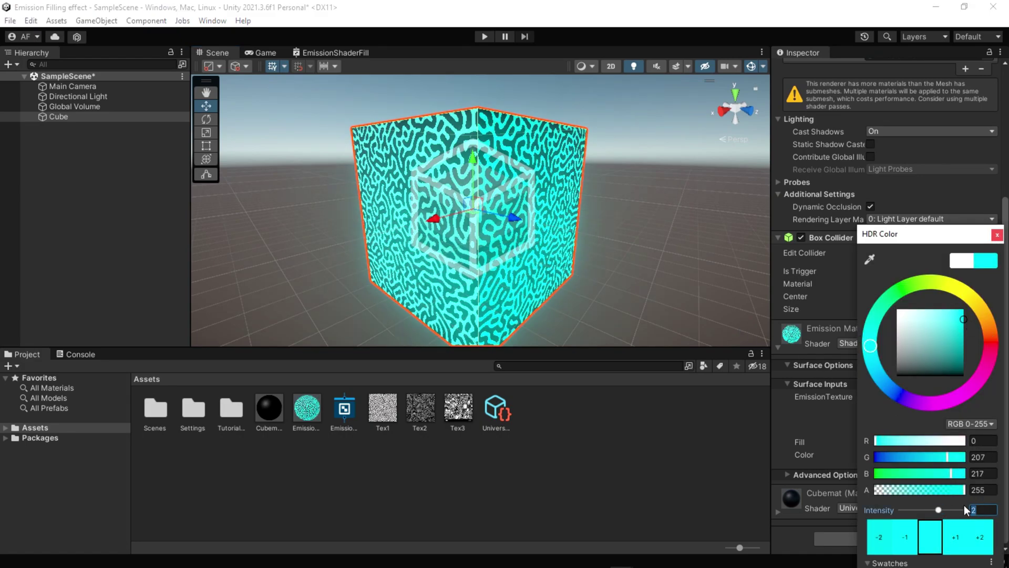
{"action": "type", "text": "2.5"}
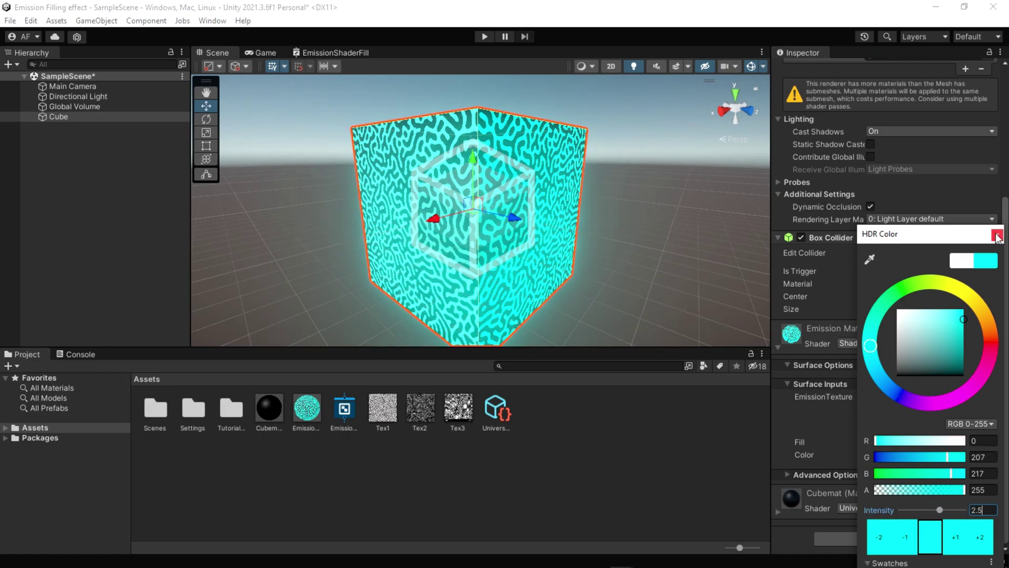
{"action": "left_click", "coordinate": [997, 234]}
Test the filling effect by lowering the material's Fill to -1.2 and raising it to -0.25.
{"action": "mouse_move", "coordinate": [516, 218]}
{"action": "right_mouse_down"}
{"action": "mouse_move", "coordinate": [513, 239]}
{"action": "mouse_move", "coordinate": [523, 191]}
{"action": "mouse_move", "coordinate": [505, 236]}
{"action": "right_mouse_up"}
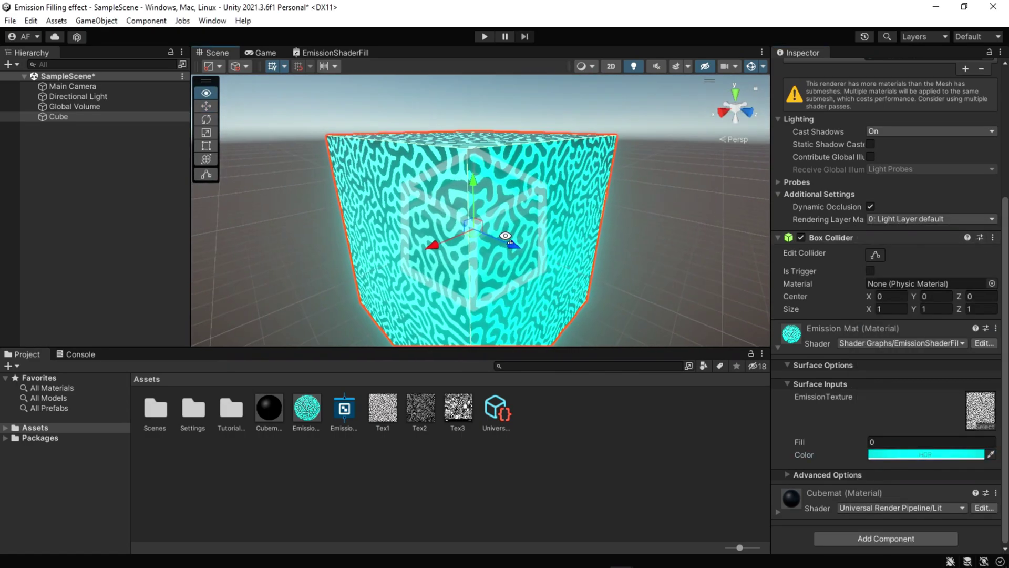
{"action": "mouse_move", "coordinate": [511, 235]}
{"action": "left_mouse_down", "text": "alt"}
{"action": "mouse_move", "coordinate": [510, 223]}
{"action": "mouse_move", "coordinate": [516, 247]}
{"action": "mouse_move", "coordinate": [514, 239]}
{"action": "left_mouse_up", "text": "alt"}
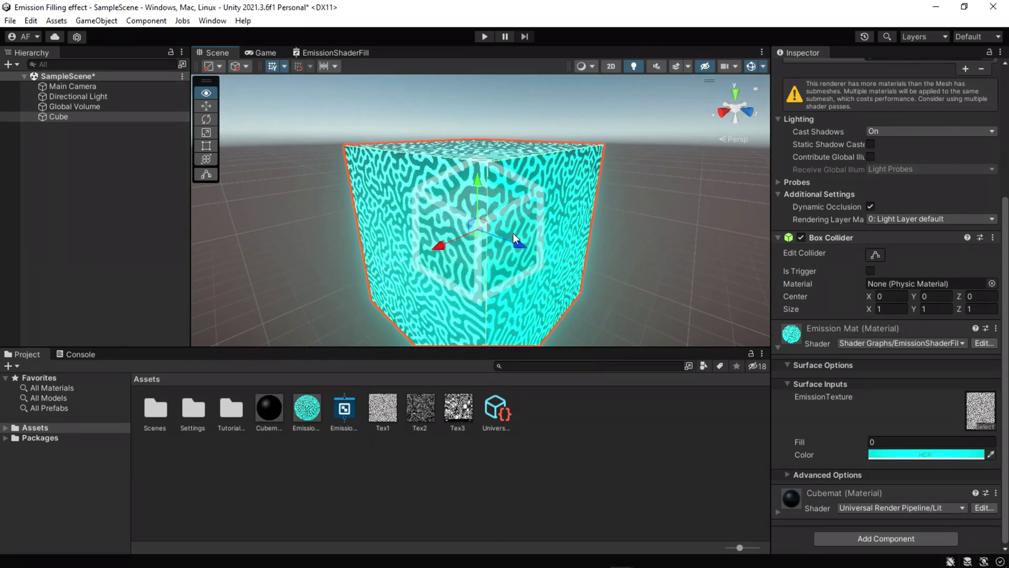
{"action": "mouse_move", "coordinate": [807, 441]}
{"action": "left_mouse_down"}
{"action": "mouse_move", "coordinate": [772, 442]}
{"action": "mouse_move", "coordinate": [800, 440]}
{"action": "left_mouse_up"}
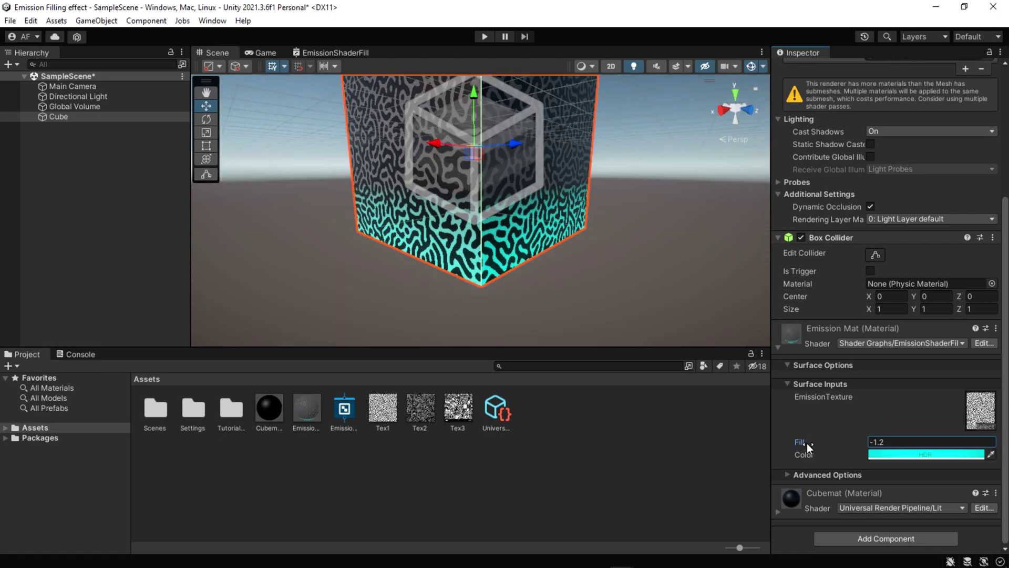
{"action": "left_click_drag", "start_coordinate": [806, 443], "coordinate": [825, 437]}
Examine the cube's glowing emission pattern from several angles in the Scene view and in the Game view.
{"action": "right_click_drag", "start_coordinate": [652, 252], "coordinate": [615, 283]}
{"action": "key", "text": "w"}
{"action": "key", "text": "s"}
{"action": "key", "text": "s"}
{"action": "key", "text": "w"}
{"action": "key", "text": "s"}
{"action": "key", "text": "w"}
{"action": "key", "text": "w"}
{"action": "key", "text": "s"}
{"action": "key", "text": "w"}
{"action": "left_click", "coordinate": [261, 53]}
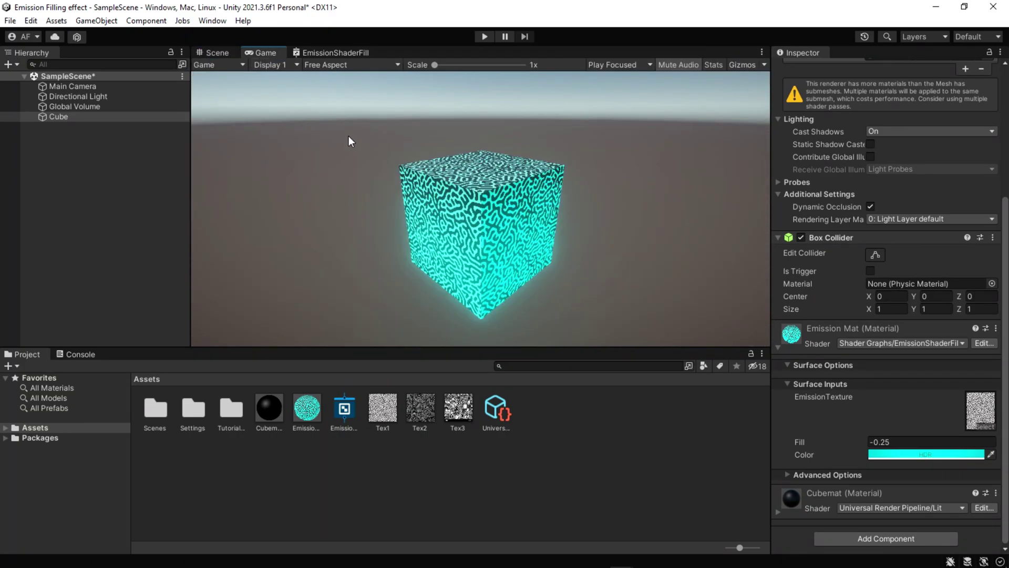
{"action": "left_click", "coordinate": [205, 57]}
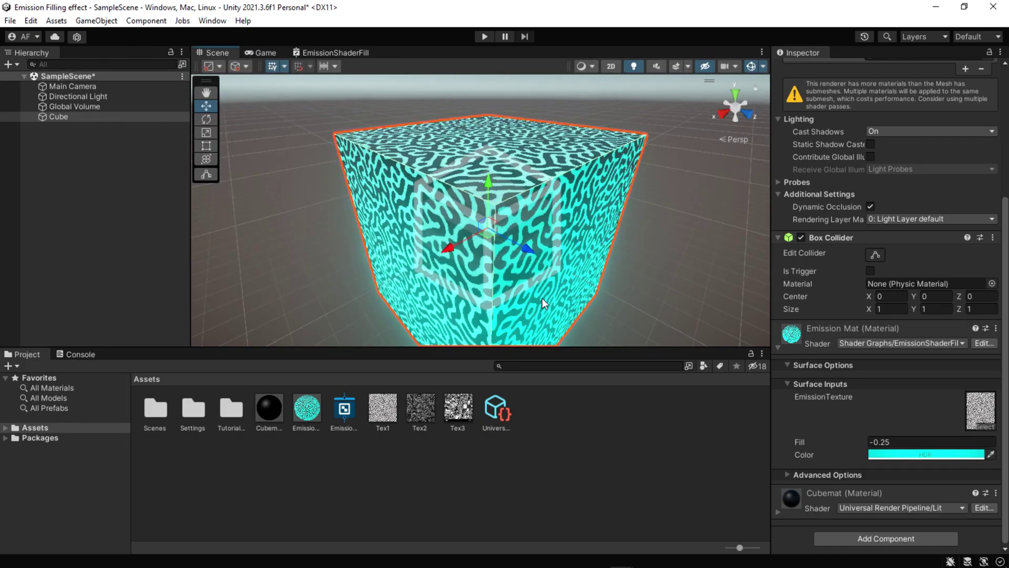
Assign Tex2 as the emission material's EmissionTexture and inspect the pattern around the cube.
{"action": "left_click_drag", "start_coordinate": [982, 414], "coordinate": [981, 413]}
{"action": "right_click_drag", "start_coordinate": [571, 241], "coordinate": [579, 190]}
{"action": "key", "text": "w"}
{"action": "key", "text": "s"}
{"action": "left_click_drag", "start_coordinate": [580, 190], "coordinate": [420, 199], "text": "alt"}
{"action": "key", "text": "s"}
{"action": "right_click_drag", "start_coordinate": [421, 198], "coordinate": [897, 200]}
{"action": "key", "text": "w"}
{"action": "key", "text": "a"}
{"action": "key", "text": "f"}
Vary the emission material's Fill with the Tex2 pattern and leave it at 0.13.
{"action": "mouse_move", "coordinate": [801, 440]}
{"action": "left_mouse_down"}
{"action": "mouse_move", "coordinate": [781, 438]}
{"action": "mouse_move", "coordinate": [809, 438]}
{"action": "left_mouse_up"}
{"action": "right_click_drag", "start_coordinate": [634, 289], "coordinate": [406, 256]}
{"action": "scroll", "coordinate": [406, 256], "scroll_direction": "up", "scroll_amount": 5}
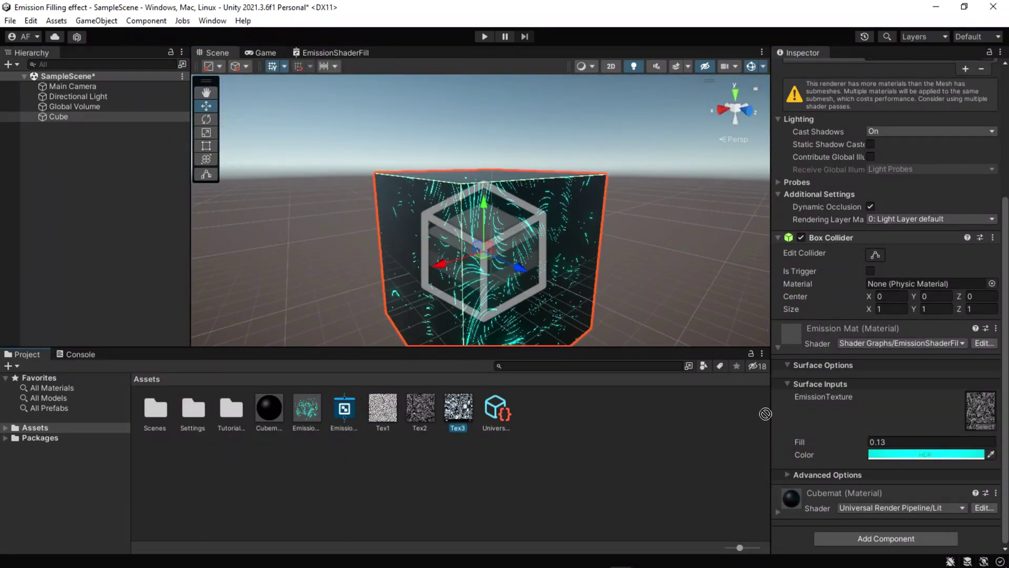
Assign Tex3 as the emission material's EmissionTexture and vary its Fill value, including -1.19.
{"action": "left_click_drag", "start_coordinate": [969, 412], "coordinate": [976, 411]}
{"action": "right_click_drag", "start_coordinate": [655, 252], "coordinate": [690, 265]}
{"action": "left_click_drag", "start_coordinate": [805, 445], "coordinate": [778, 441]}
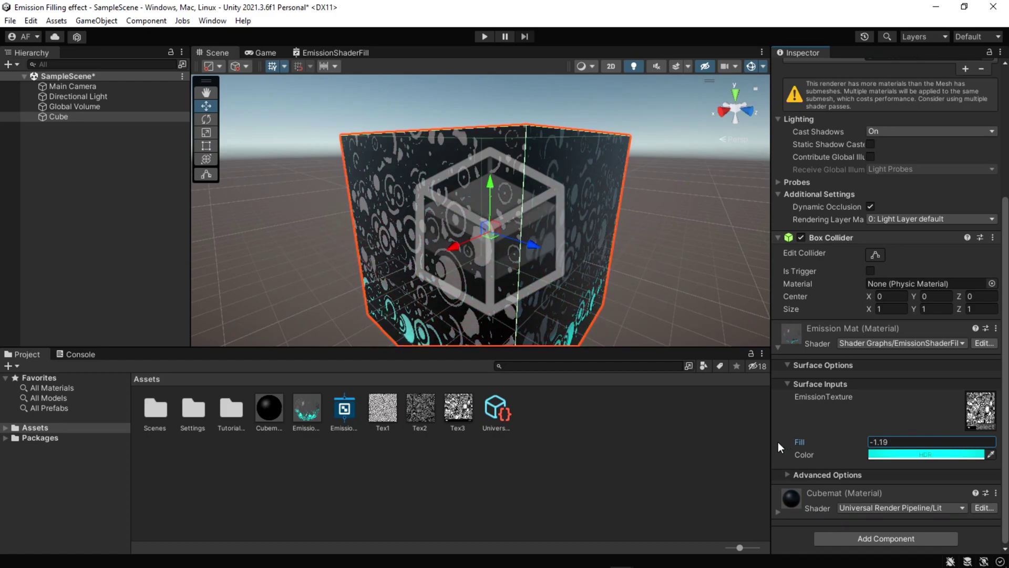
{"action": "left_click_drag", "start_coordinate": [777, 441], "coordinate": [786, 440]}
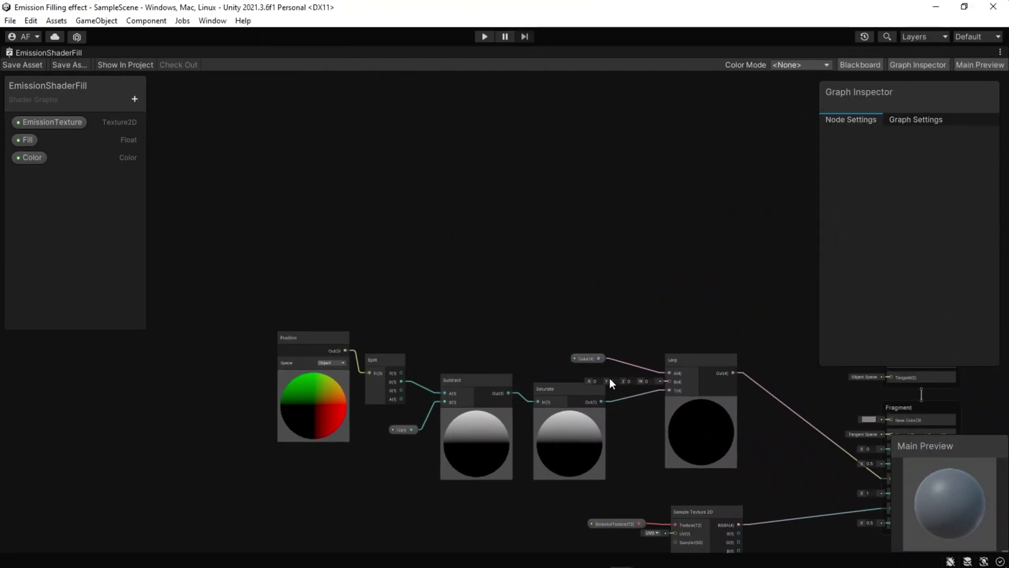
Add a Time node to the shader graph in the empty area above the Position node.
{"action": "scroll", "coordinate": [366, 273], "scroll_direction": "up", "scroll_amount": 2}
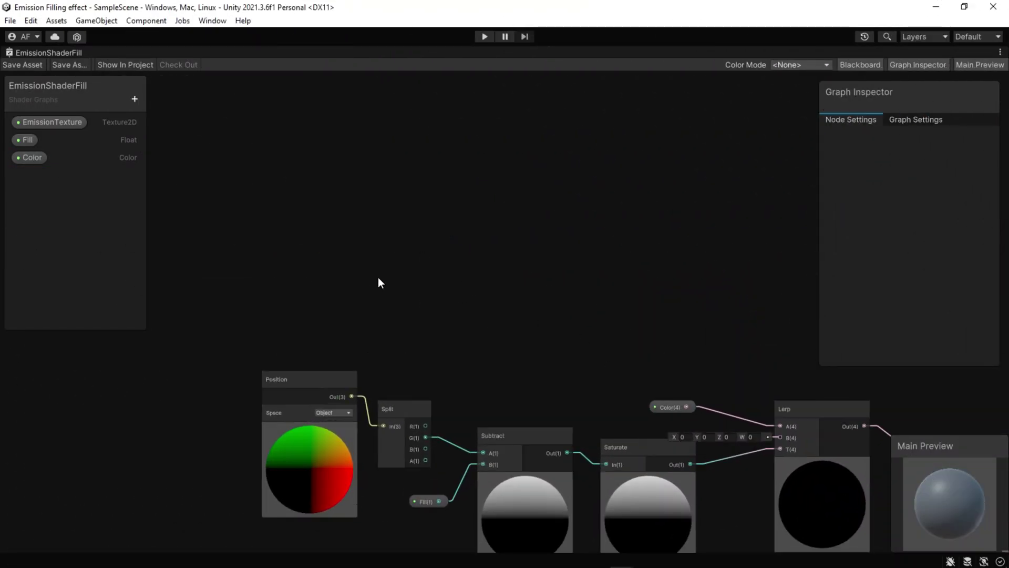
{"action": "scroll", "coordinate": [368, 282], "scroll_direction": "up", "scroll_amount": 1}
{"action": "key", "text": "space"}
{"action": "type", "text": "time"}
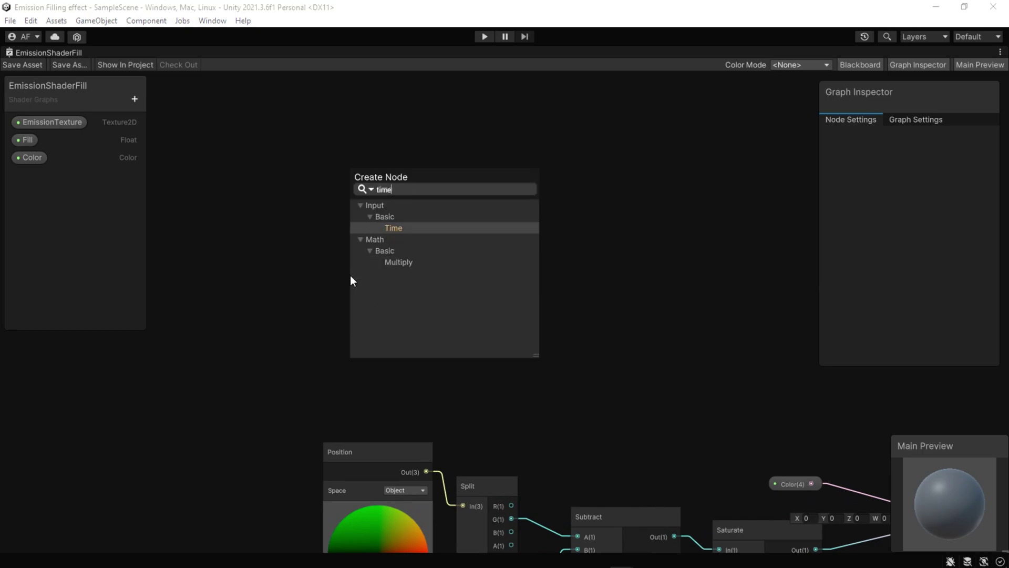
{"action": "key", "text": "Return"}
{"action": "left_click_drag", "start_coordinate": [398, 310], "coordinate": [330, 298]}
{"action": "scroll", "coordinate": [330, 297], "scroll_direction": "up", "scroll_amount": 1}
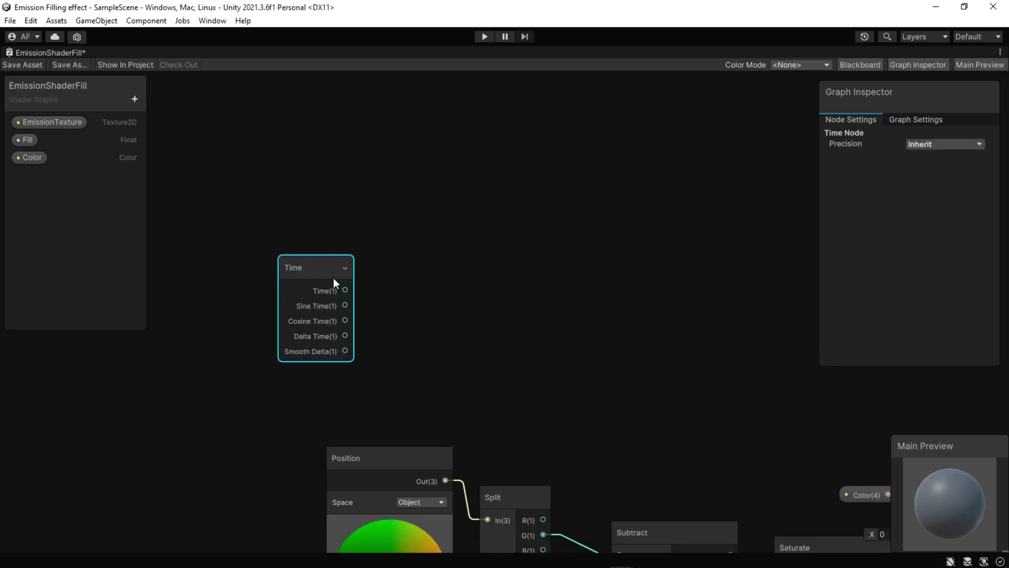
Add a Float property named Speed with a default of 1 and place it in the graph beside the Time node.
{"action": "left_click", "coordinate": [134, 100]}
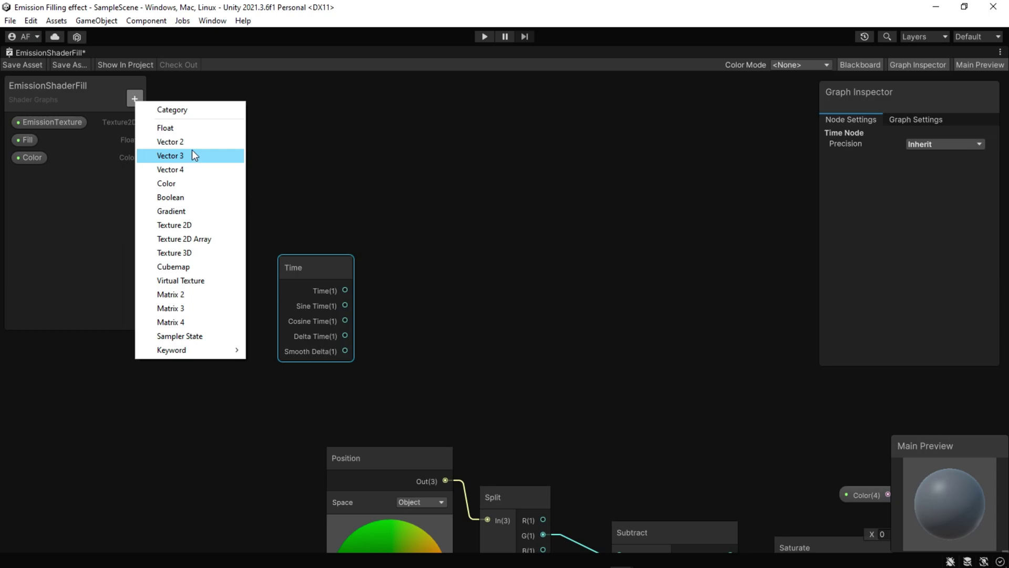
{"action": "left_click", "coordinate": [179, 131]}
{"action": "type", "text": "Speed"}
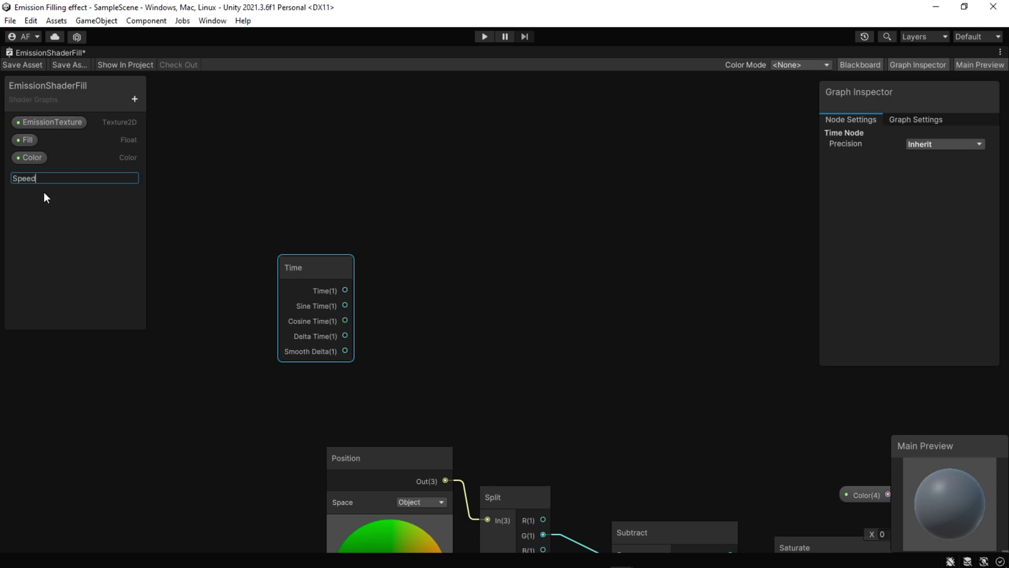
{"action": "key", "text": "Return"}
{"action": "left_click", "coordinate": [34, 177]}
{"action": "left_click", "coordinate": [929, 189]}
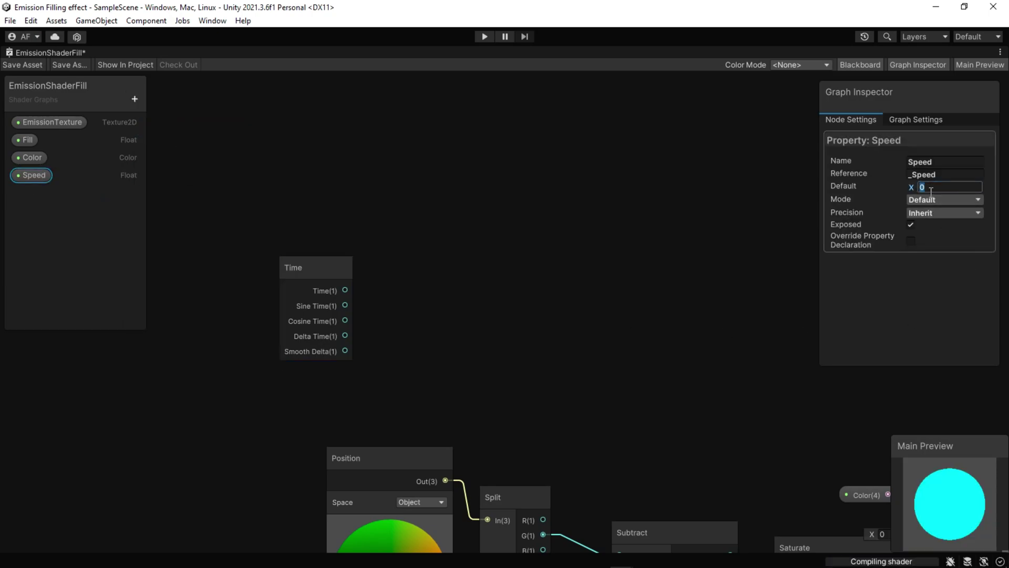
{"action": "type", "text": "1"}
{"action": "left_click", "coordinate": [34, 177]}
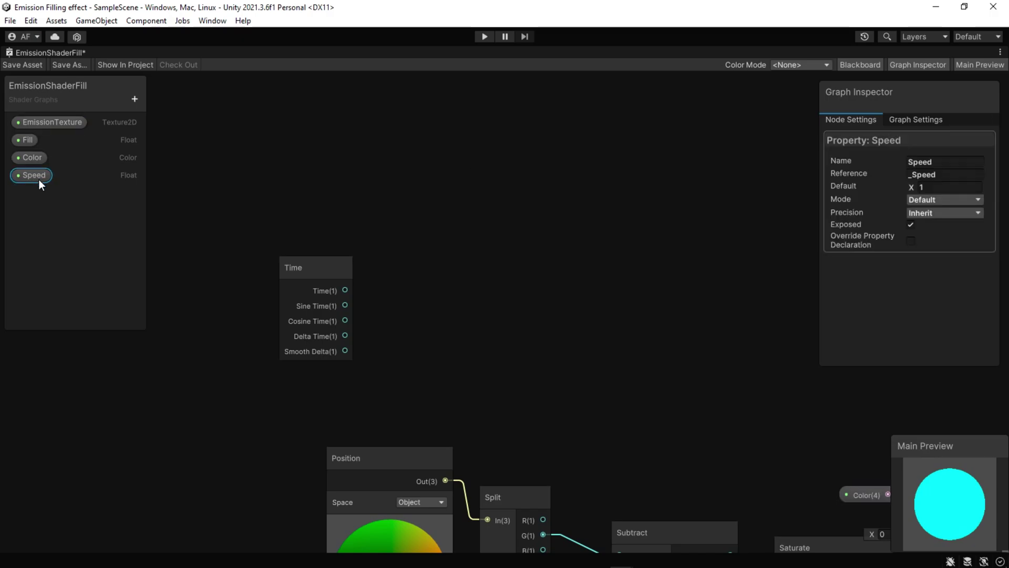
{"action": "scroll", "coordinate": [404, 332], "scroll_direction": "up", "scroll_amount": 2}
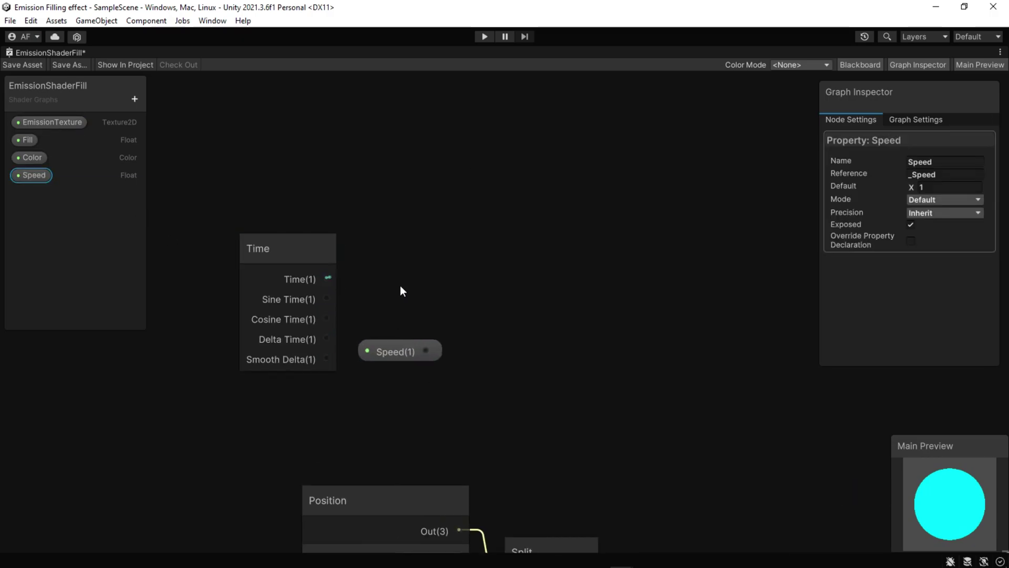
Add a Multiply node and feed it the Time output as A and the Speed property as B.
{"action": "key", "text": "space"}
{"action": "type", "text": "mu"}
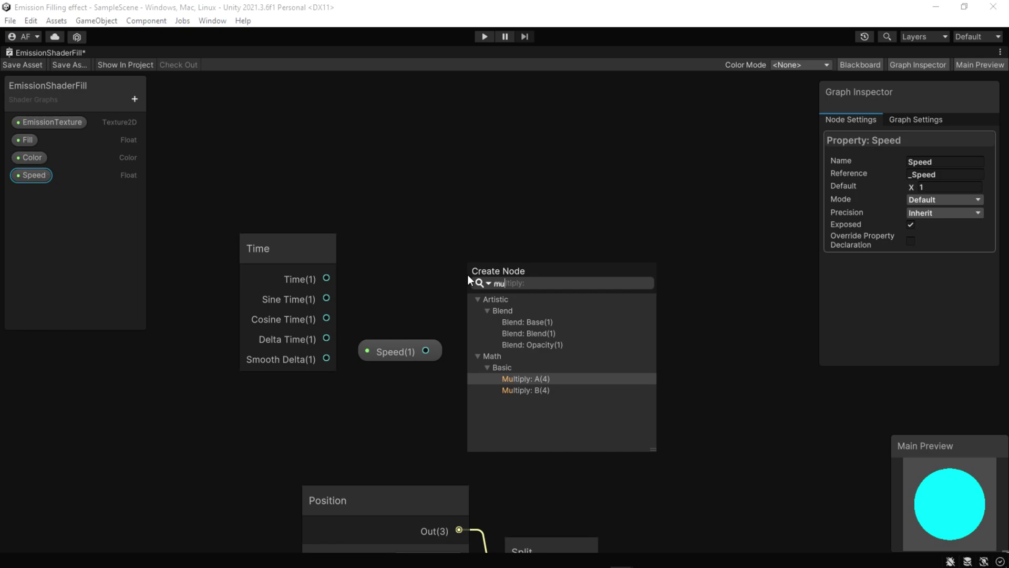
{"action": "key", "text": "Return"}
{"action": "left_click_drag", "start_coordinate": [411, 359], "coordinate": [468, 308]}
{"action": "scroll", "coordinate": [551, 356], "scroll_direction": "down", "scroll_amount": 1}
{"action": "middle_click_drag", "start_coordinate": [652, 362], "coordinate": [542, 343]}
{"action": "scroll", "coordinate": [557, 359], "scroll_direction": "down", "scroll_amount": 1}
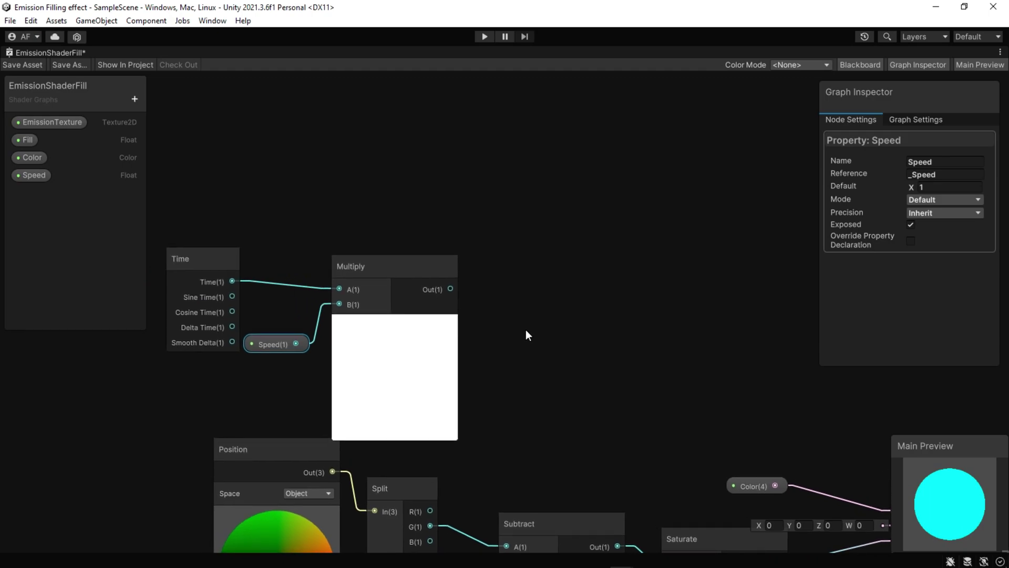
Add a Voronoi node beside the Multiply node and connect Multiply's output to its Angle Offset.
{"action": "left_click", "coordinate": [527, 335]}
{"action": "key", "text": "space"}
{"action": "type", "text": "voronoi"}
{"action": "key", "text": "Return"}
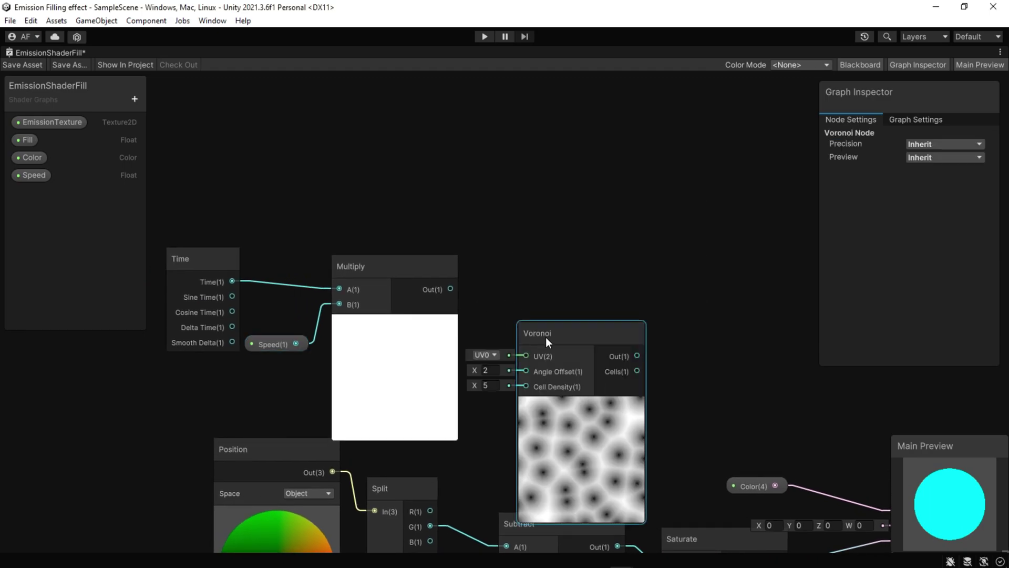
{"action": "left_click_drag", "start_coordinate": [546, 336], "coordinate": [549, 270]}
{"action": "left_click_drag", "start_coordinate": [451, 289], "coordinate": [529, 304]}
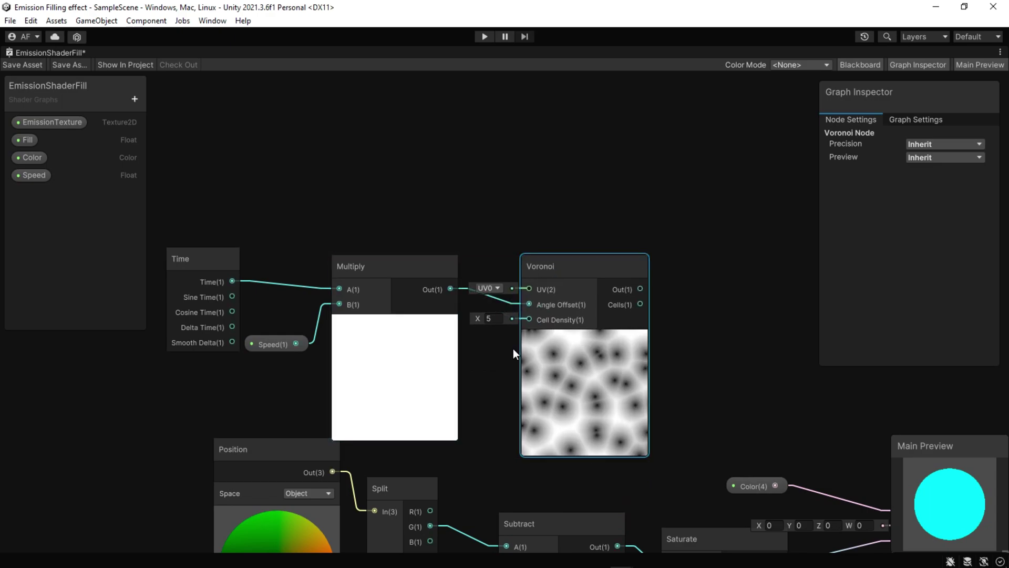
Add a Float property named CellSize and place it in the graph near the Voronoi node.
{"action": "left_click", "coordinate": [133, 99]}
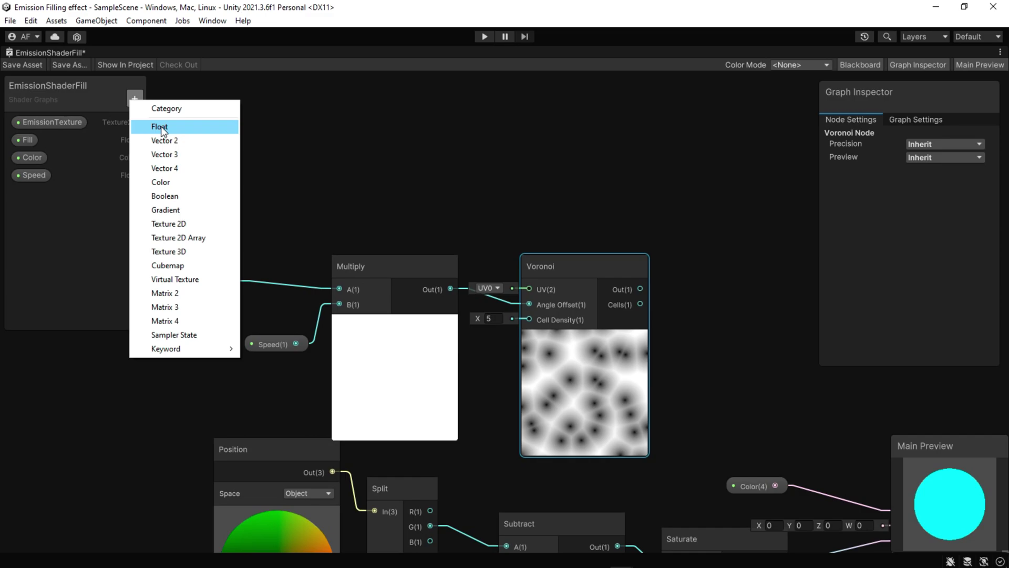
{"action": "left_click", "coordinate": [160, 126]}
{"action": "type", "text": "C"}
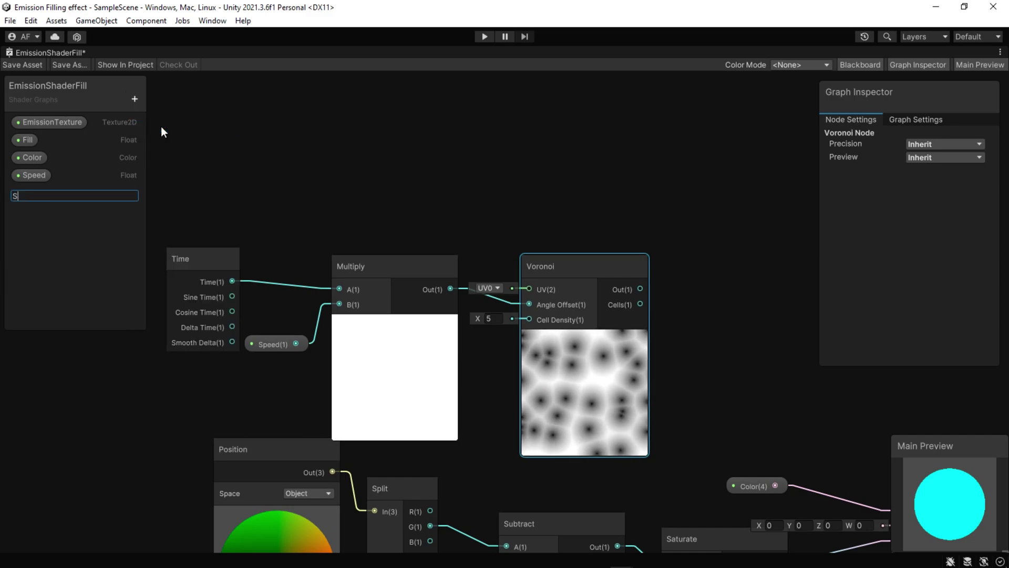
{"action": "type", "text": "ellSize"}
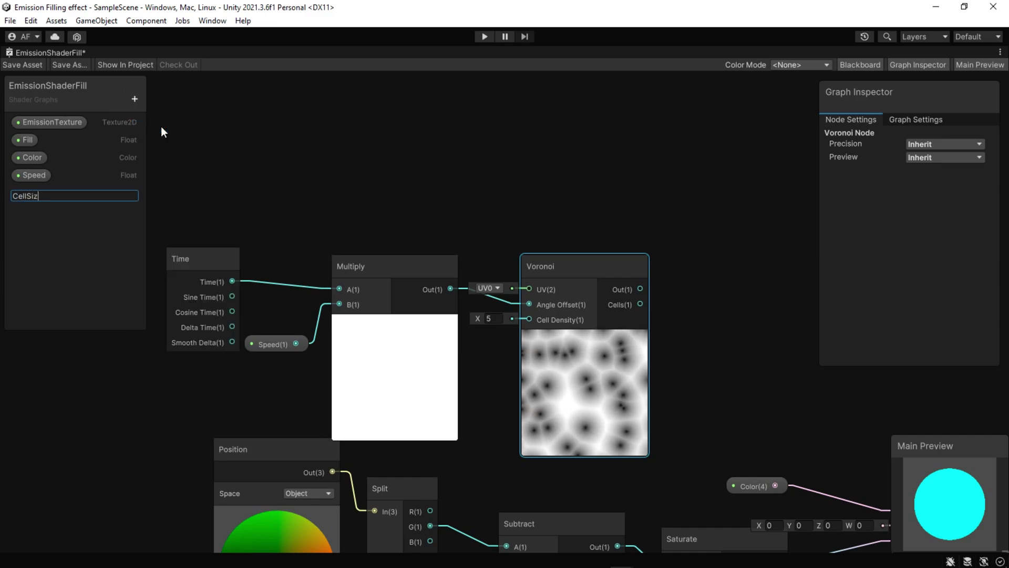
{"action": "key", "text": "Return"}
{"action": "left_click_drag", "start_coordinate": [39, 193], "coordinate": [486, 411]}
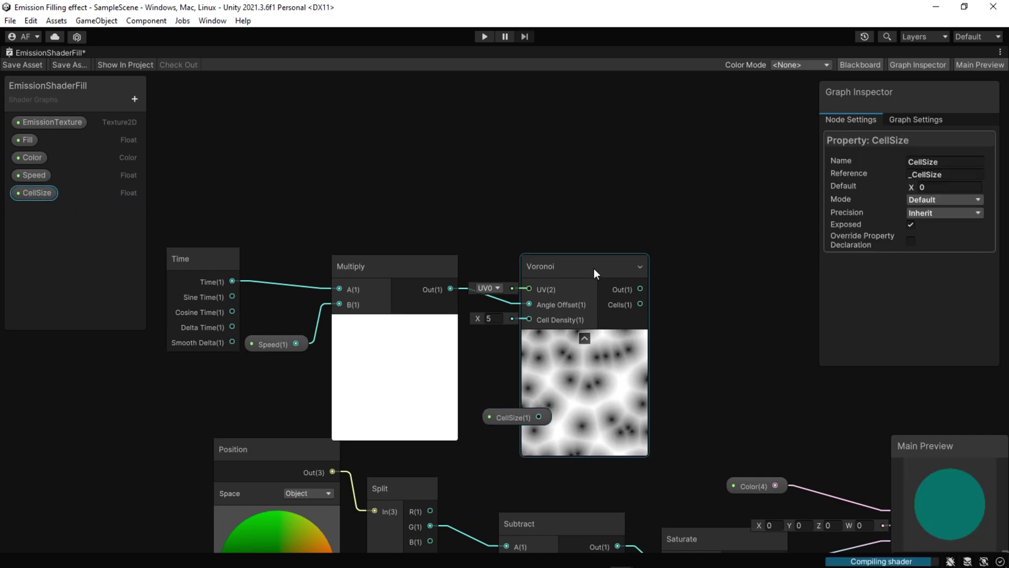
Connect CellSize to the Voronoi node's Cell Density and set the property's default to 5.
{"action": "left_click_drag", "start_coordinate": [597, 270], "coordinate": [654, 269]}
{"action": "left_click_drag", "start_coordinate": [539, 417], "coordinate": [586, 323]}
{"action": "left_click", "coordinate": [531, 377]}
{"action": "left_click_drag", "start_coordinate": [539, 417], "coordinate": [585, 319]}
{"action": "left_click", "coordinate": [527, 416]}
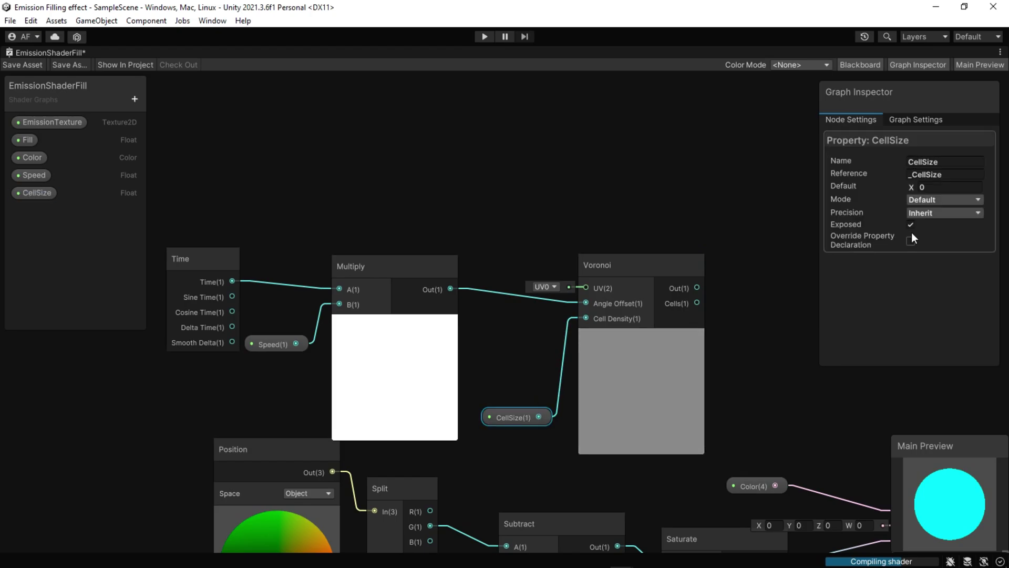
{"action": "left_click", "coordinate": [927, 187]}
{"action": "type", "text": "5"}
{"action": "left_click", "coordinate": [766, 361]}
Add a Sample Gradient node beside the Voronoi node and connect Voronoi's Out to its Time input.
{"action": "middle_click_drag", "start_coordinate": [716, 370], "coordinate": [614, 353]}
{"action": "middle_click_drag", "start_coordinate": [677, 358], "coordinate": [542, 331]}
{"action": "scroll", "coordinate": [544, 298], "scroll_direction": "up", "scroll_amount": 1}
{"action": "key", "text": "space"}
{"action": "type", "text": "gar"}
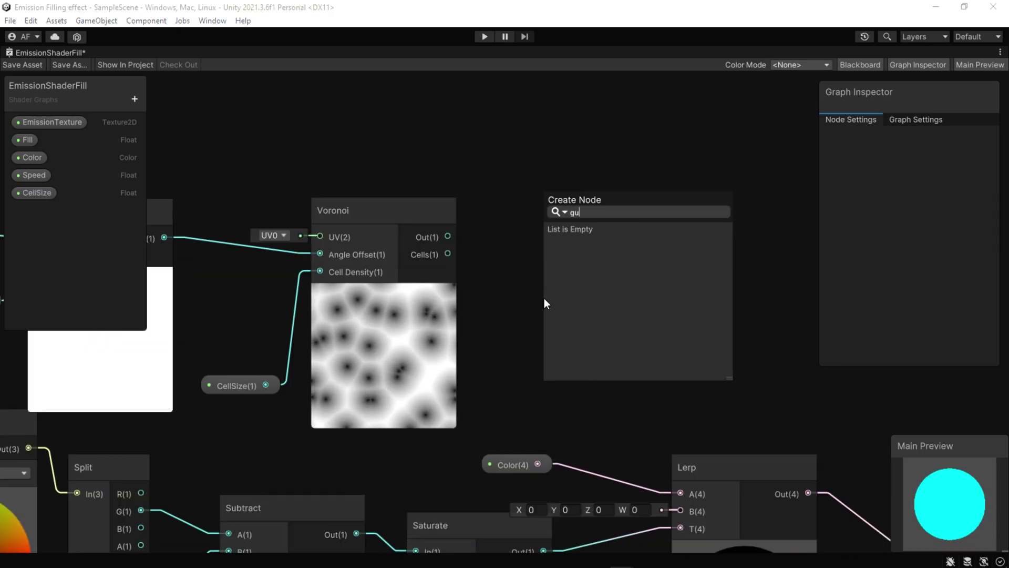
{"action": "key", "text": "BackSpace"}
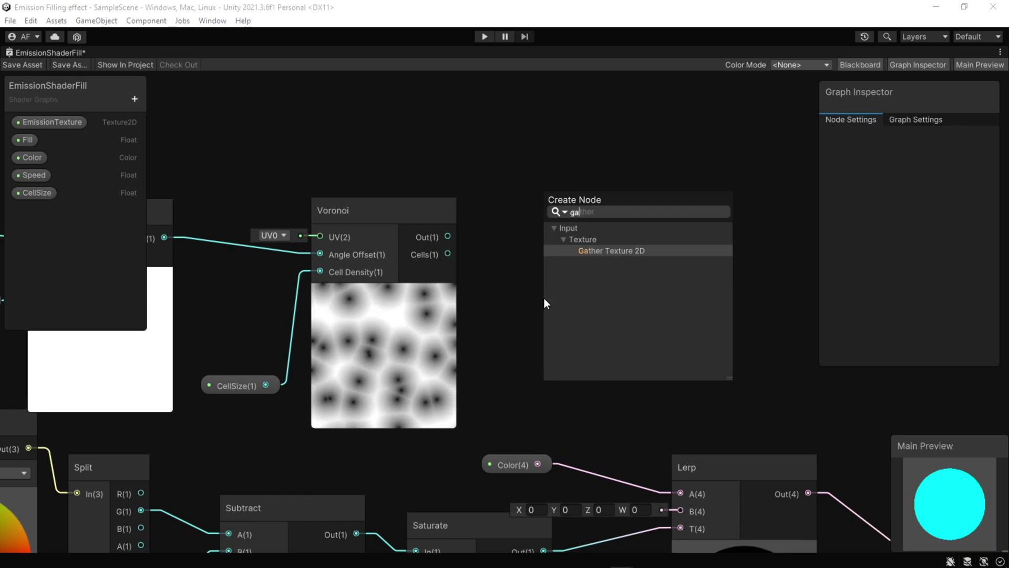
{"action": "key", "text": "BackSpace"}
{"action": "type", "text": "r"}
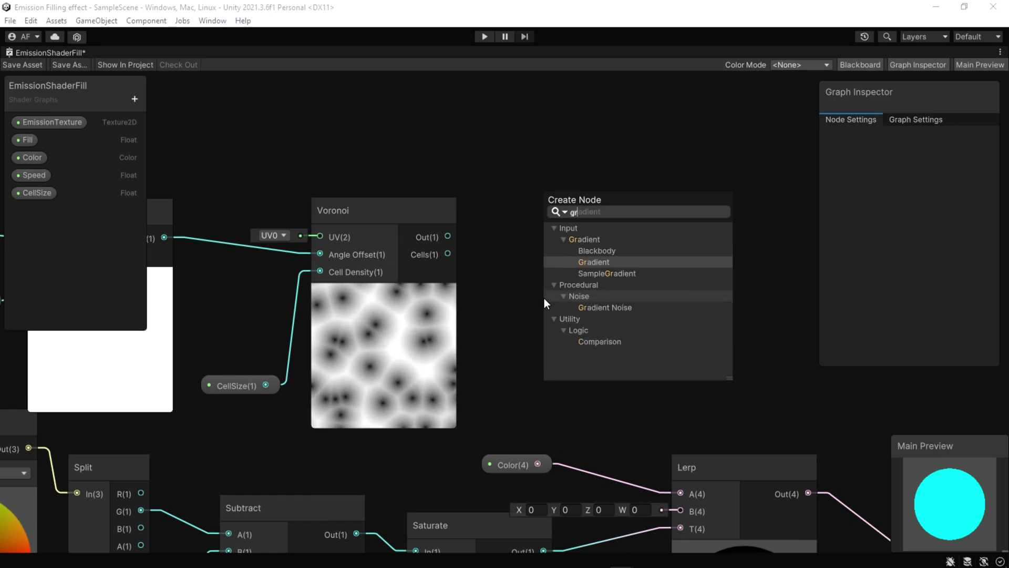
{"action": "double_click", "coordinate": [615, 275]}
{"action": "left_click_drag", "start_coordinate": [595, 342], "coordinate": [578, 227]}
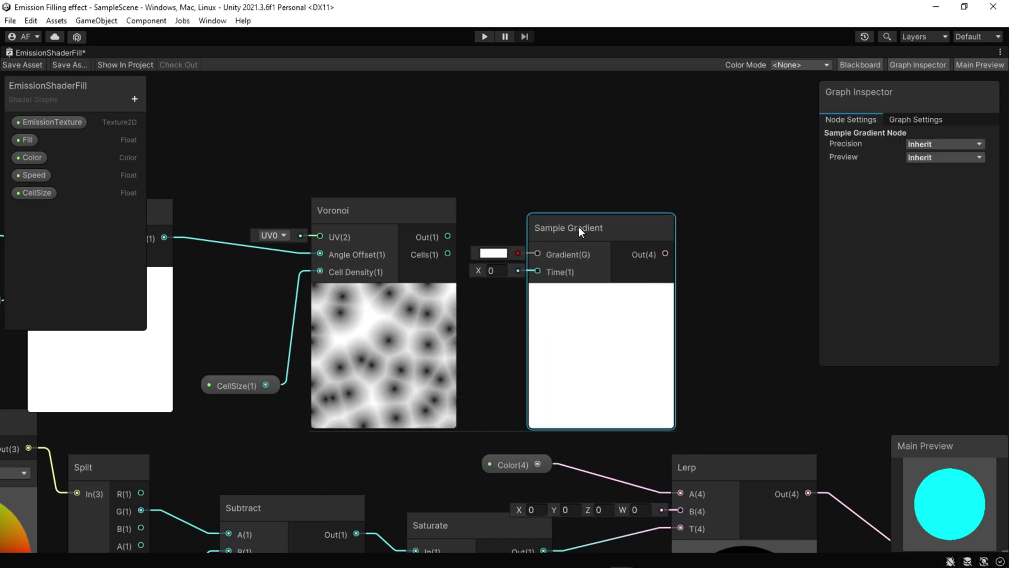
{"action": "middle_click_drag", "start_coordinate": [501, 302], "coordinate": [435, 317]}
{"action": "left_click_drag", "start_coordinate": [387, 252], "coordinate": [474, 286]}
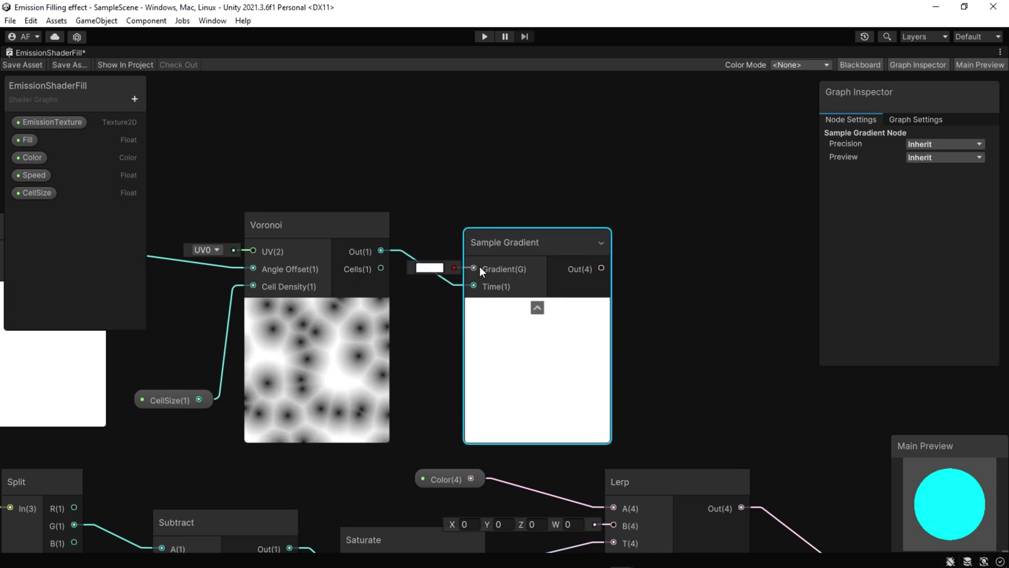
Make the Sample Gradient's end colour key black and move it to location 56.2%.
{"action": "left_click", "coordinate": [430, 269]}
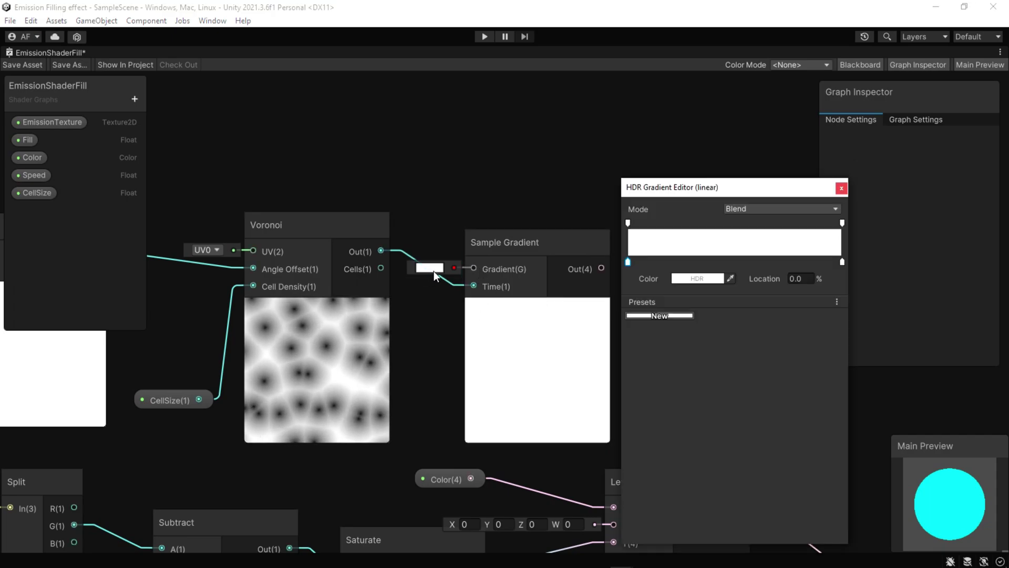
{"action": "double_click", "coordinate": [841, 261]}
{"action": "left_click_drag", "start_coordinate": [916, 352], "coordinate": [879, 338]}
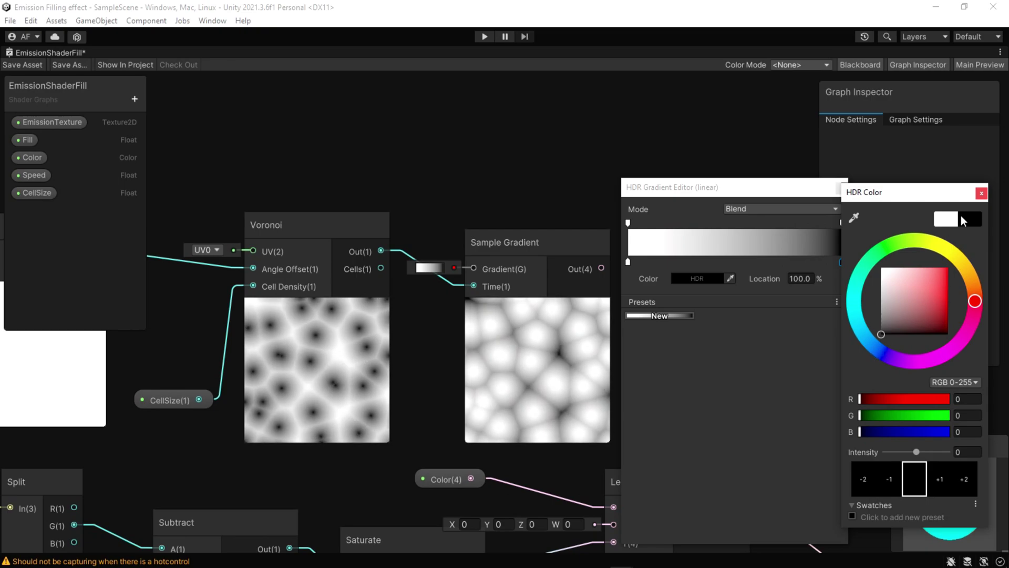
{"action": "left_click", "coordinate": [980, 193]}
{"action": "left_click_drag", "start_coordinate": [841, 261], "coordinate": [748, 267]}
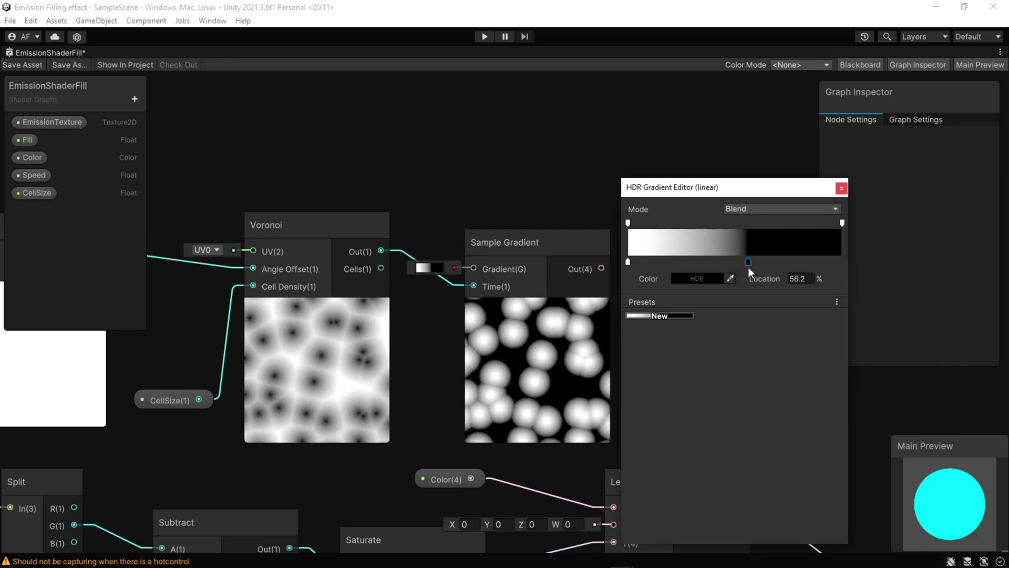
{"action": "left_click", "coordinate": [841, 188]}
Create an Add node that takes the Sample Gradient output as its A input.
{"action": "middle_click_drag", "start_coordinate": [650, 338], "coordinate": [534, 320]}
{"action": "scroll", "coordinate": [620, 361], "scroll_direction": "down", "scroll_amount": 1}
{"action": "middle_click_drag", "start_coordinate": [514, 239], "coordinate": [466, 248]}
{"action": "left_click_drag", "start_coordinate": [436, 238], "coordinate": [531, 246]}
{"action": "type", "text": "add"}
{"action": "key", "text": "Return"}
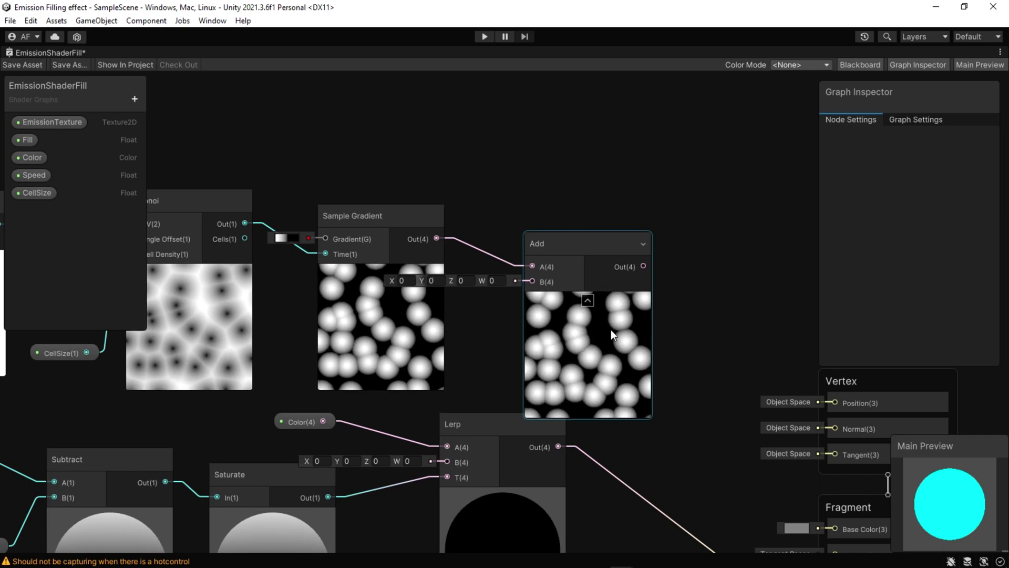
Shift the Lerp node below the Add node and connect the Saturate output to Add's B input.
{"action": "middle_click_drag", "start_coordinate": [611, 329], "coordinate": [589, 259]}
{"action": "left_click_drag", "start_coordinate": [467, 367], "coordinate": [557, 386]}
{"action": "left_click_drag", "start_coordinate": [316, 426], "coordinate": [512, 211]}
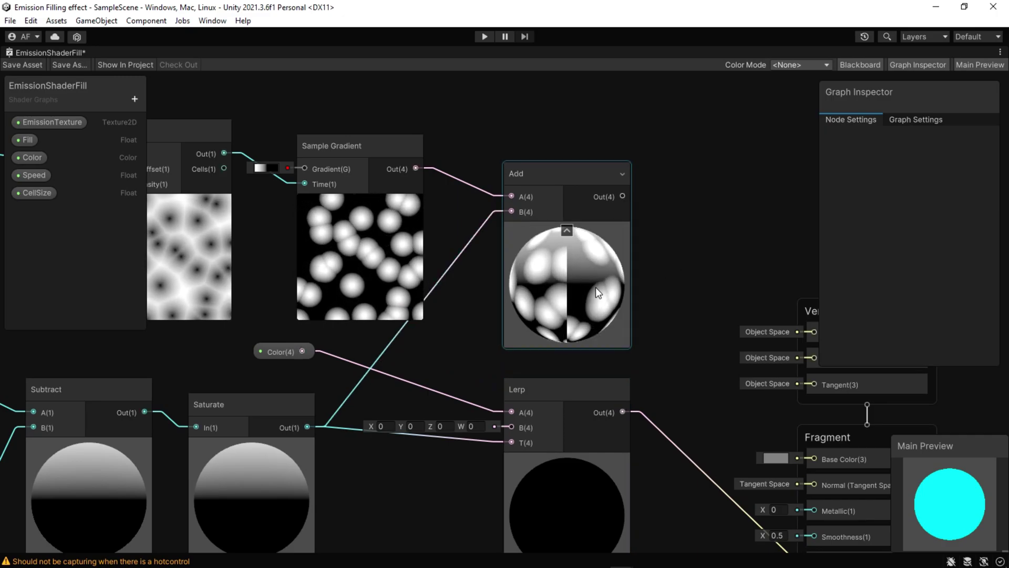
{"action": "left_click", "coordinate": [588, 287]}
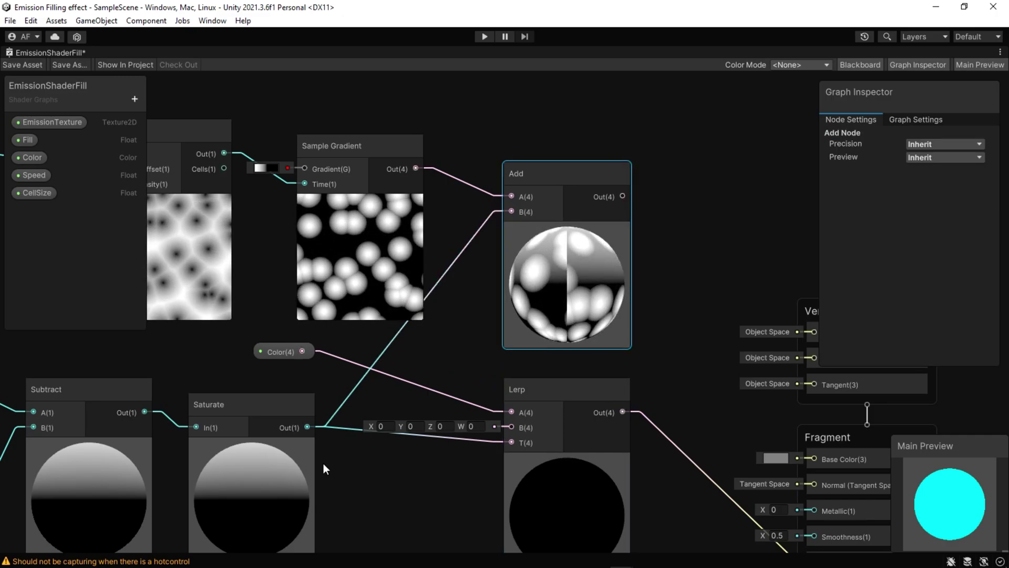
Move the EmissionTexture and Sample Texture 2D nodes farther from the Fragment stack to make room for another node.
{"action": "middle_click_drag", "start_coordinate": [418, 464], "coordinate": [399, 403]}
{"action": "scroll", "coordinate": [402, 400], "scroll_direction": "down", "scroll_amount": 1}
{"action": "middle_click_drag", "start_coordinate": [484, 418], "coordinate": [425, 363]}
{"action": "scroll", "coordinate": [485, 418], "scroll_direction": "down", "scroll_amount": 1}
{"action": "middle_click_drag", "start_coordinate": [528, 352], "coordinate": [552, 272]}
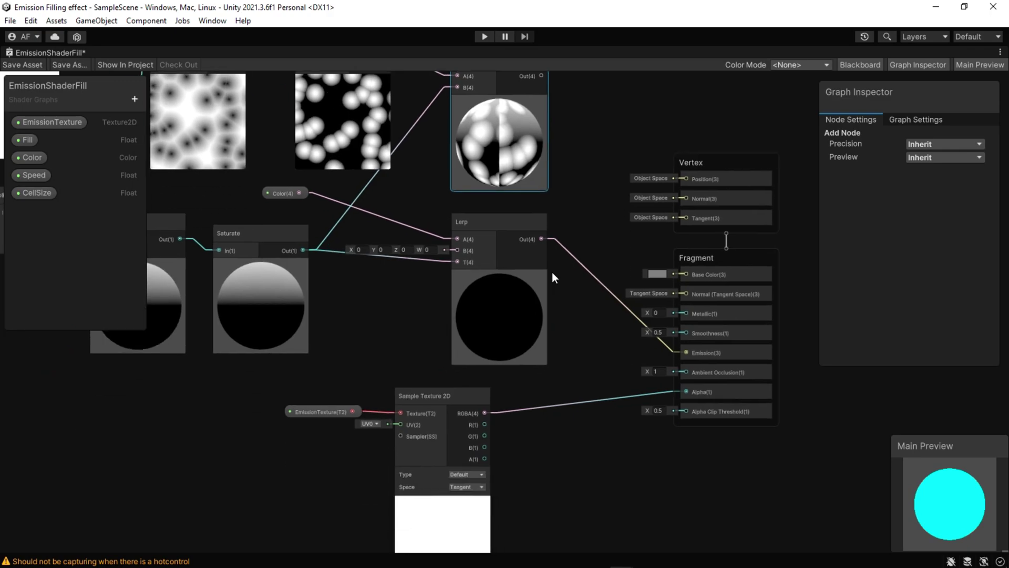
{"action": "left_click_drag", "start_coordinate": [343, 414], "coordinate": [208, 414]}
{"action": "left_click", "coordinate": [433, 397]}
{"action": "left_click_drag", "start_coordinate": [432, 396], "coordinate": [312, 395]}
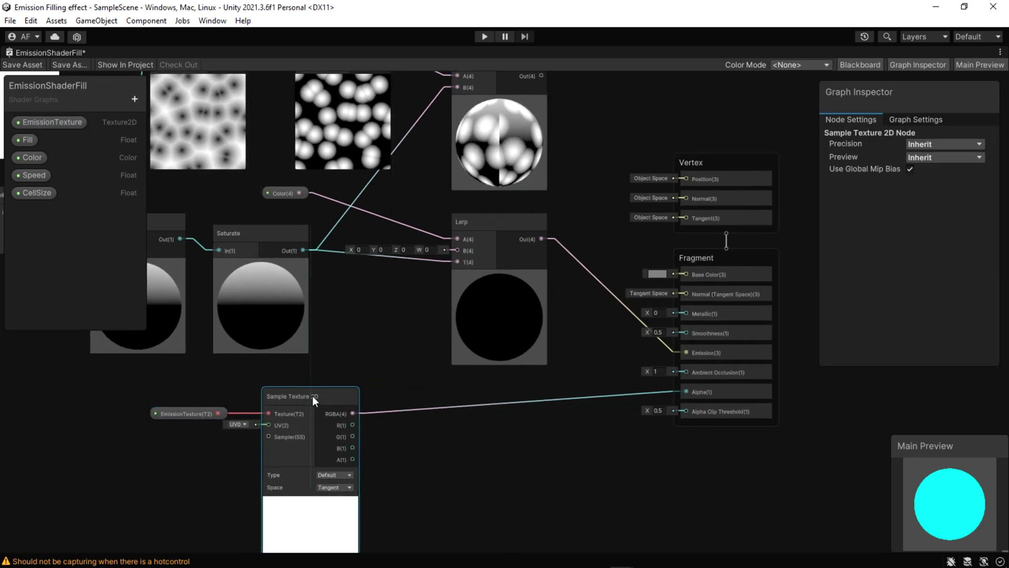
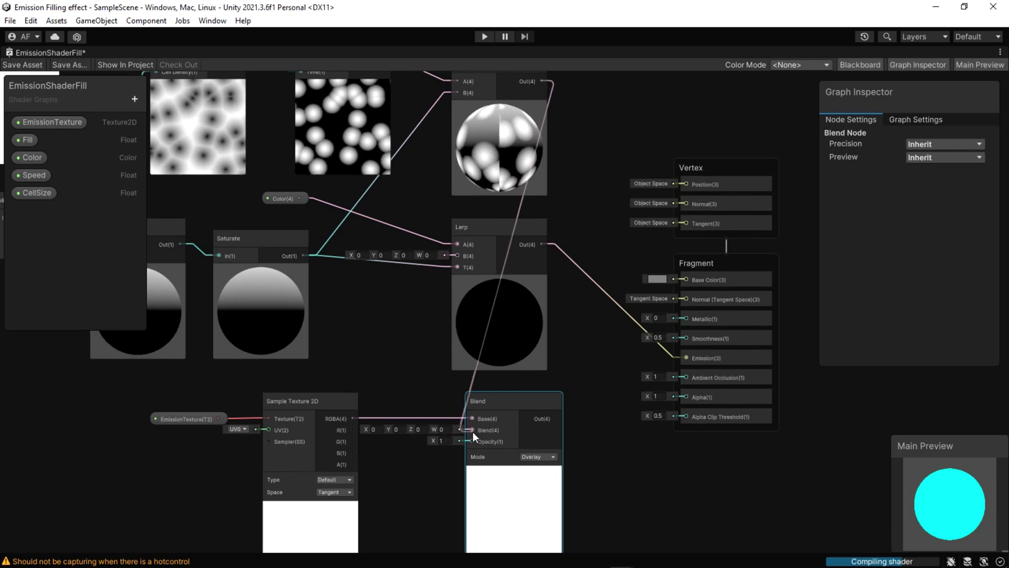
Move the Lerp node and the Vertex and Fragment stack farther away from the Saturate and Blend nodes.
{"action": "left_click_drag", "start_coordinate": [500, 241], "coordinate": [574, 249]}
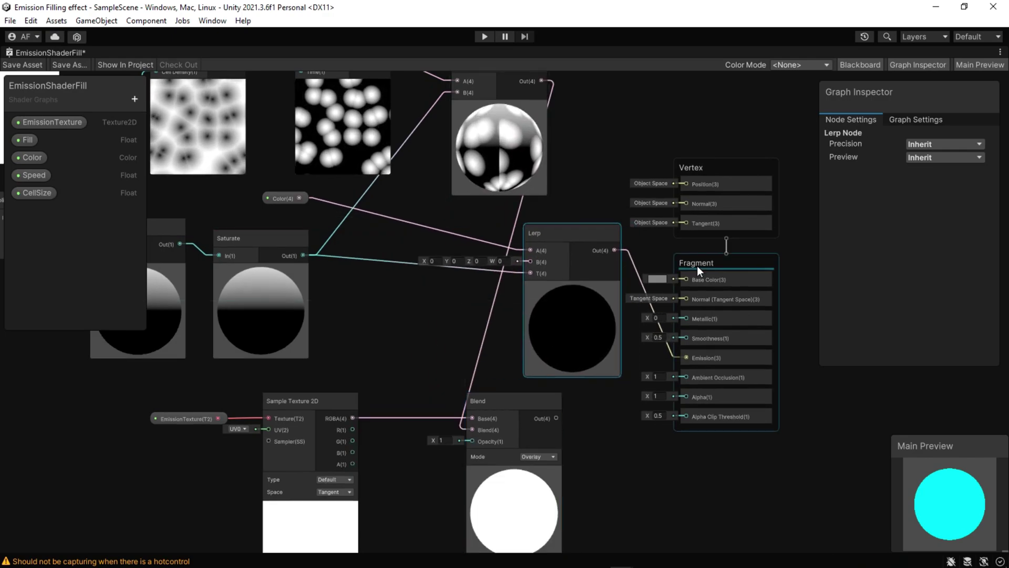
{"action": "left_click_drag", "start_coordinate": [794, 162], "coordinate": [749, 300]}
{"action": "left_click_drag", "start_coordinate": [752, 161], "coordinate": [792, 161]}
{"action": "left_click_drag", "start_coordinate": [581, 237], "coordinate": [606, 230]}
Set the Blend node's mode to Multiply.
{"action": "left_click", "coordinate": [626, 424]}
{"action": "middle_click_drag", "start_coordinate": [592, 432], "coordinate": [591, 390]}
{"action": "scroll", "coordinate": [594, 395], "scroll_direction": "up", "scroll_amount": 1}
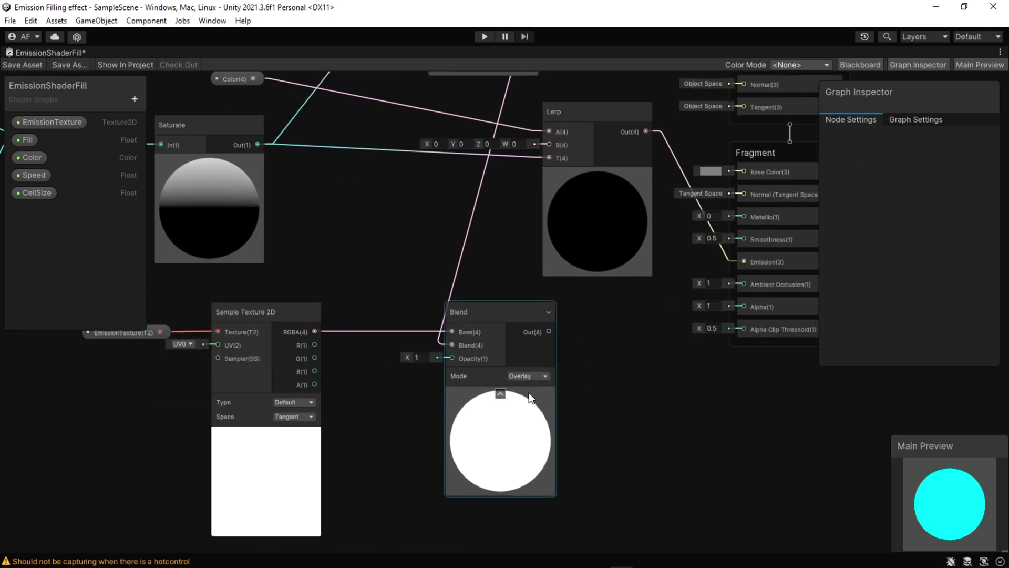
{"action": "left_click", "coordinate": [529, 375]}
{"action": "left_click", "coordinate": [548, 261]}
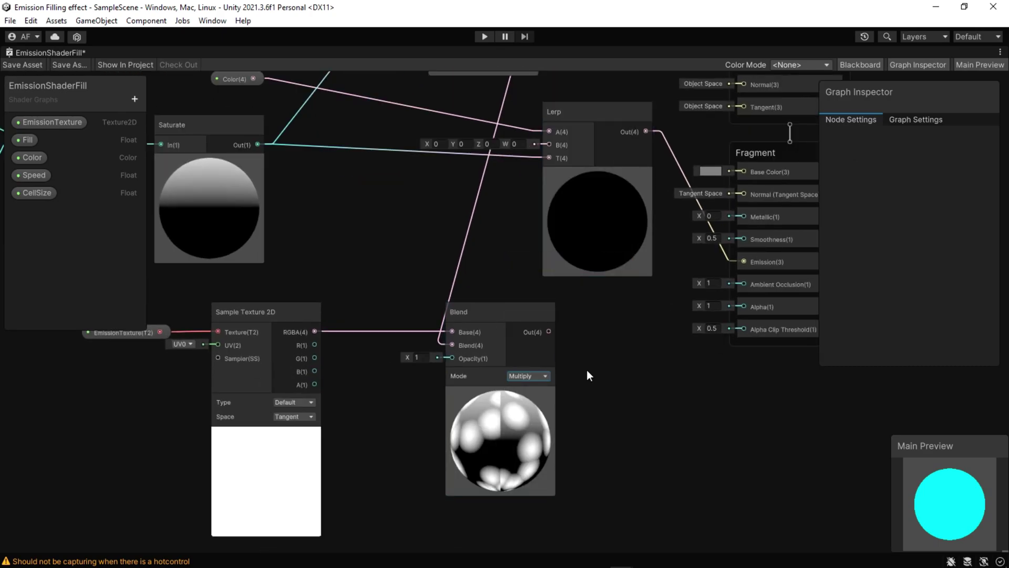
Connect the Blend node's output to the Fragment's Alpha and save the shader graph asset.
{"action": "middle_click_drag", "start_coordinate": [587, 370], "coordinate": [385, 384]}
{"action": "left_click_drag", "start_coordinate": [387, 388], "coordinate": [584, 364]}
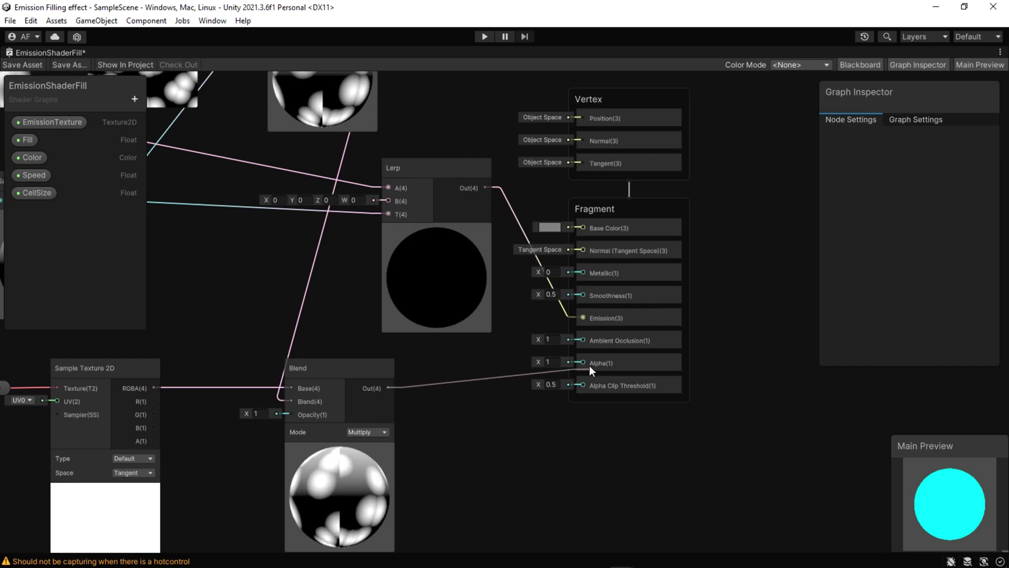
{"action": "middle_click_drag", "start_coordinate": [408, 390], "coordinate": [549, 413]}
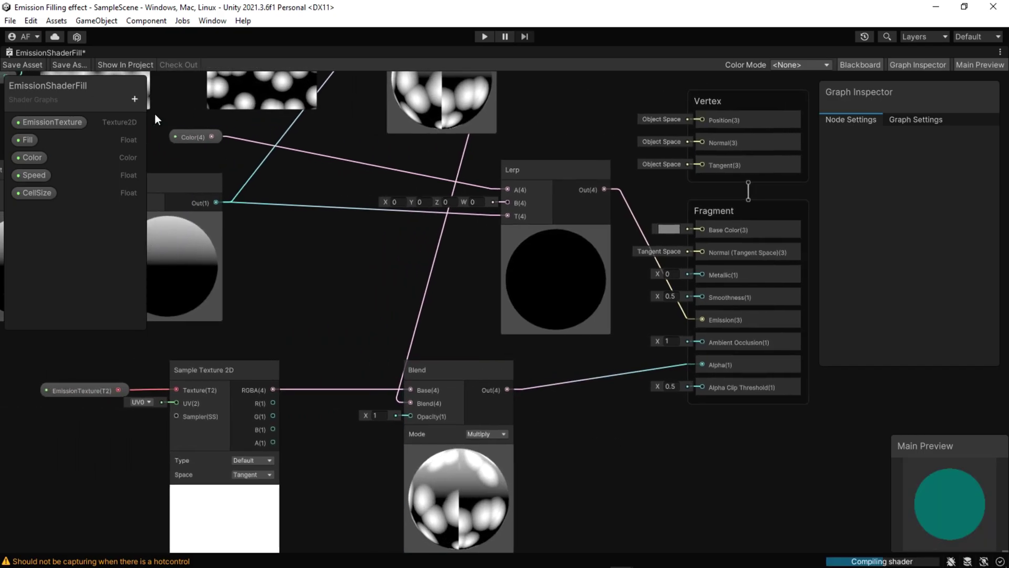
{"action": "scroll", "coordinate": [402, 331], "scroll_direction": "down", "scroll_amount": 2}
{"action": "middle_click_drag", "start_coordinate": [400, 344], "coordinate": [460, 353]}
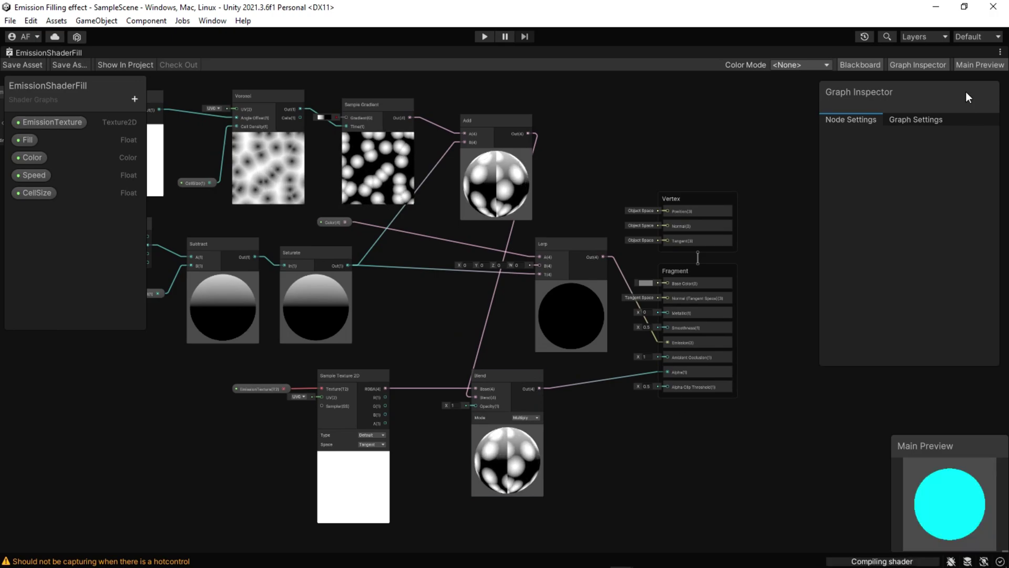
Restore the maximized shader graph window to the normal layout and examine the cube's animated effect in the Scene view.
{"action": "left_click", "coordinate": [1000, 52]}
{"action": "left_click", "coordinate": [960, 68]}
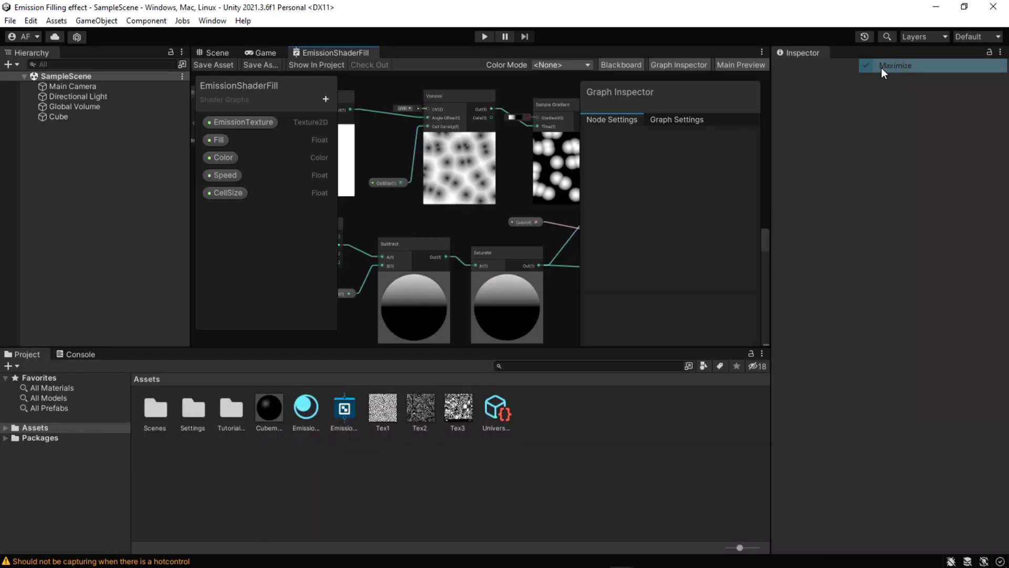
{"action": "left_click", "coordinate": [214, 52]}
{"action": "mouse_move", "coordinate": [550, 256]}
{"action": "left_mouse_down", "text": "alt"}
{"action": "mouse_move", "coordinate": [554, 238]}
{"action": "mouse_move", "coordinate": [554, 266]}
{"action": "mouse_move", "coordinate": [560, 258]}
{"action": "mouse_move", "coordinate": [543, 273]}
{"action": "left_mouse_up", "text": "alt"}
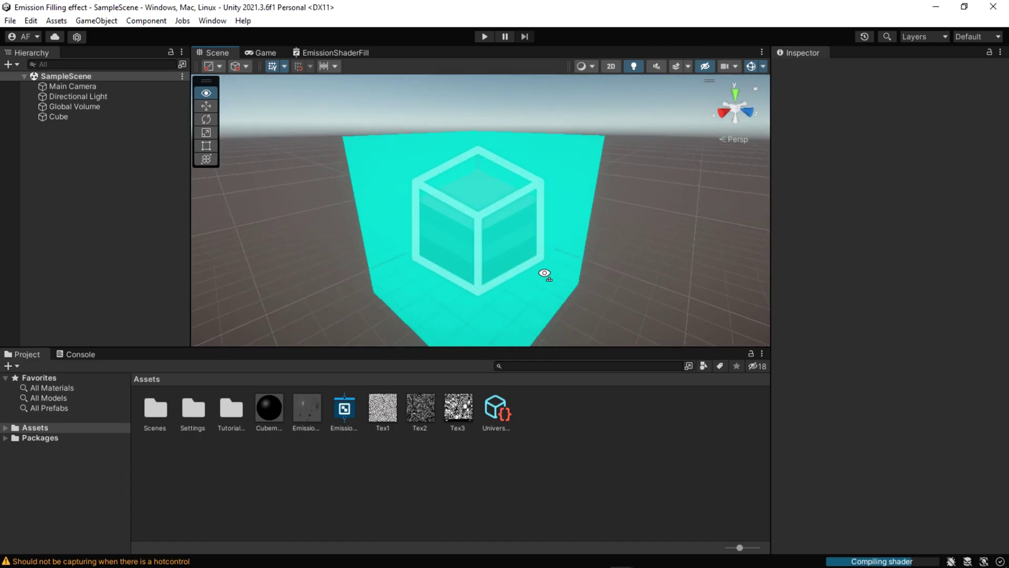
{"action": "left_click_drag", "start_coordinate": [438, 260], "coordinate": [495, 269], "text": "alt"}
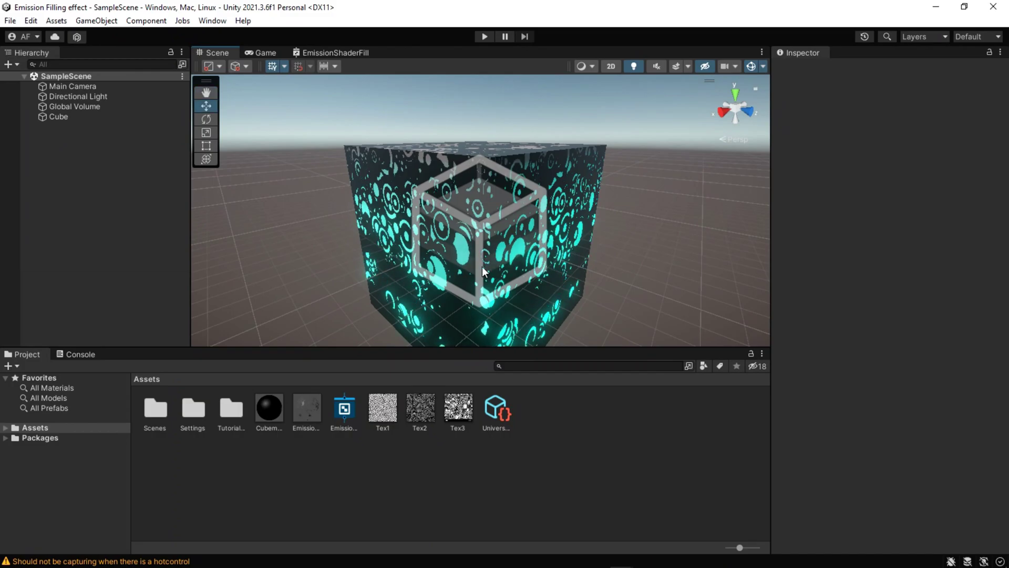
Select the Cube and adjust its Emission Mat's Fill to 0.13.
{"action": "left_click", "coordinate": [60, 119]}
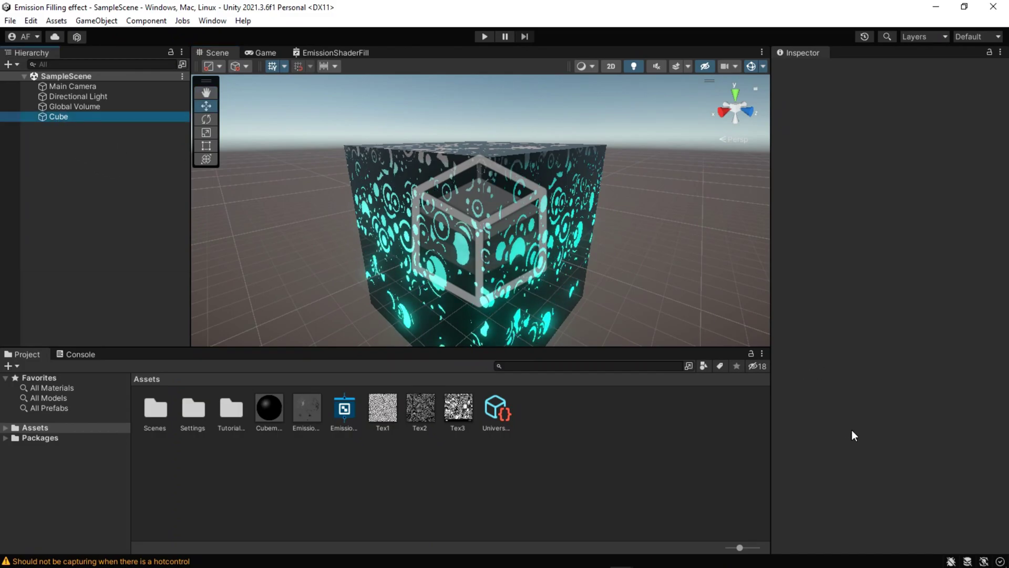
{"action": "scroll", "coordinate": [872, 452], "scroll_direction": "down", "scroll_amount": 10}
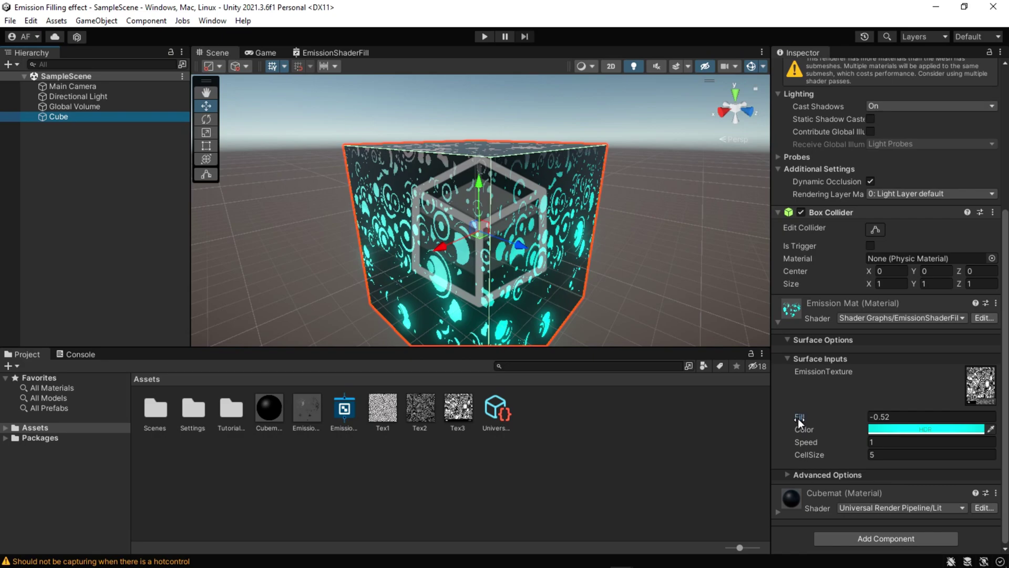
{"action": "mouse_move", "coordinate": [797, 418]}
{"action": "left_mouse_down"}
{"action": "mouse_move", "coordinate": [826, 418]}
{"action": "mouse_move", "coordinate": [795, 419]}
{"action": "mouse_move", "coordinate": [814, 417]}
{"action": "left_mouse_up"}
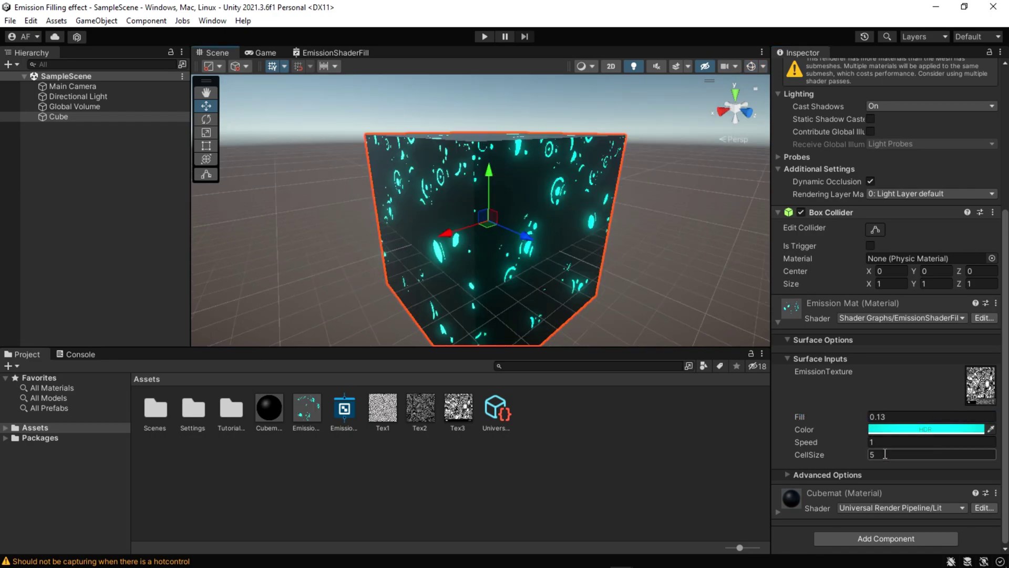
Change the Emission Mat's HDR Color to orange-red with RGB 191, 28, 0.
{"action": "left_click", "coordinate": [916, 430]}
{"action": "left_click", "coordinate": [989, 293]}
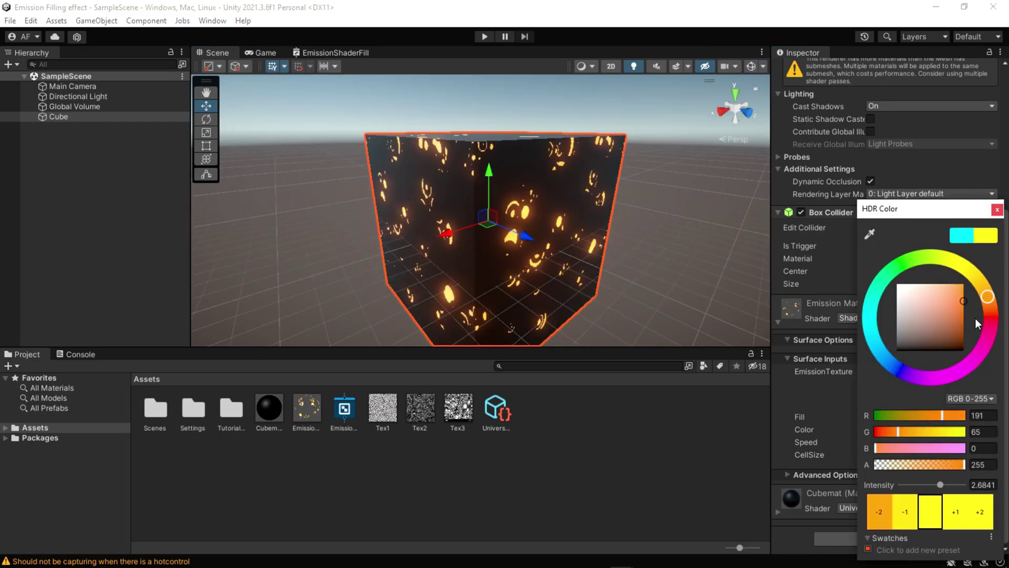
{"action": "left_click_drag", "start_coordinate": [986, 311], "coordinate": [993, 291]}
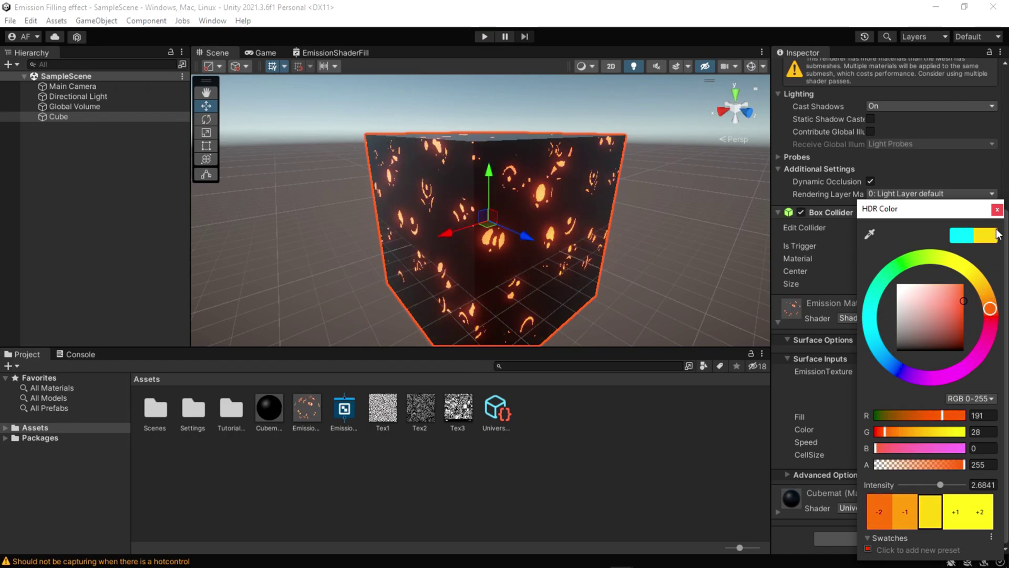
{"action": "left_click", "coordinate": [997, 209]}
Assign Tex1 as the Emission Mat's EmissionTexture and inspect the pattern on the cube.
{"action": "right_click_drag", "start_coordinate": [468, 233], "coordinate": [555, 236]}
{"action": "key", "text": "a"}
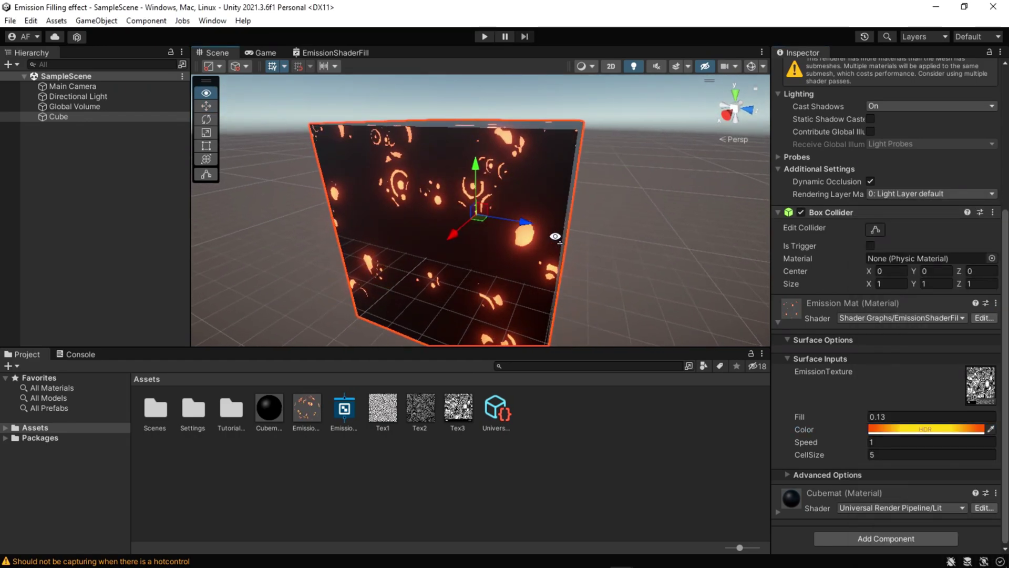
{"action": "left_click_drag", "start_coordinate": [555, 236], "coordinate": [151, 241], "text": "alt"}
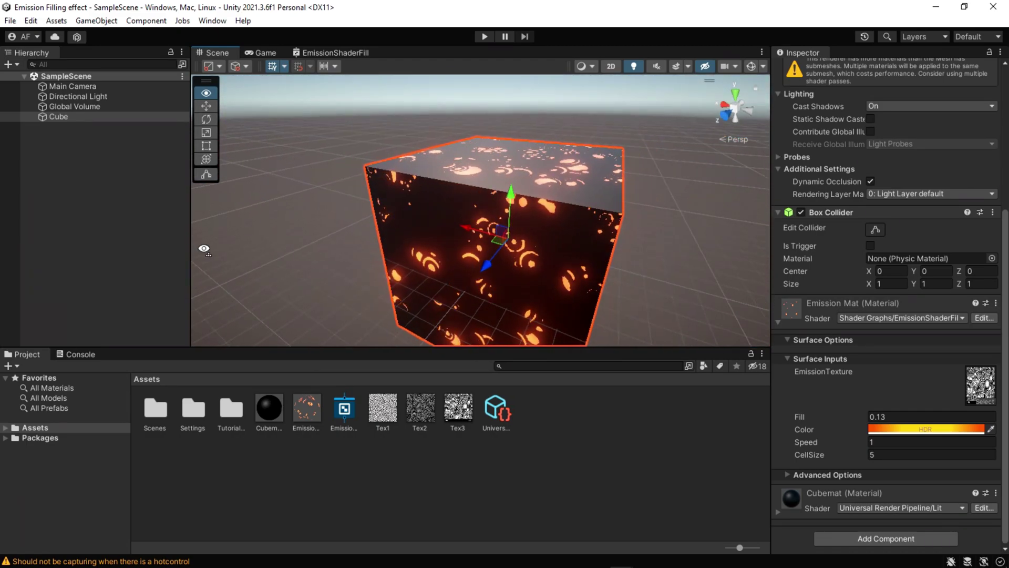
{"action": "left_click_drag", "start_coordinate": [378, 243], "coordinate": [469, 236], "text": "alt"}
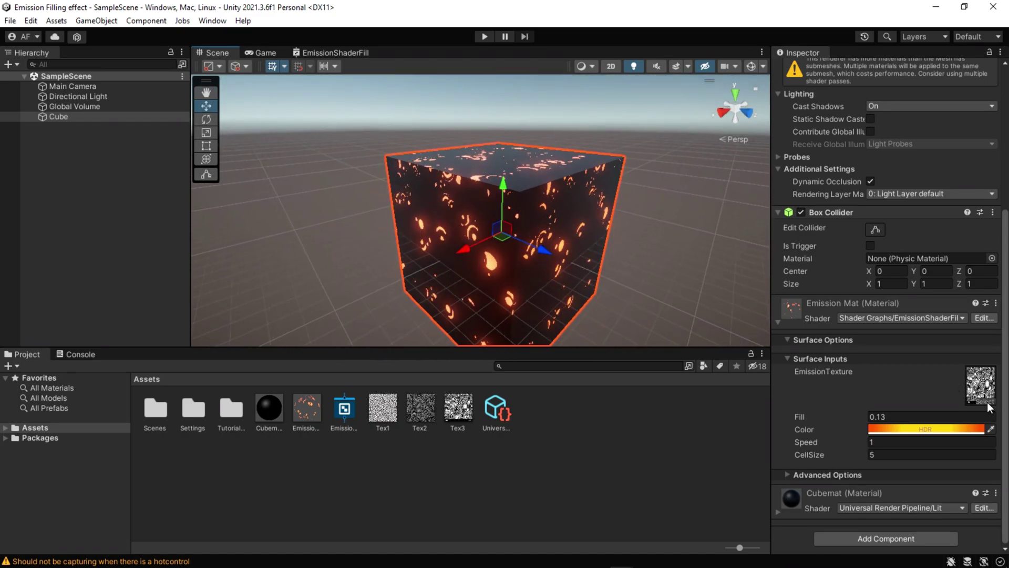
{"action": "left_click_drag", "start_coordinate": [387, 412], "coordinate": [980, 384]}
{"action": "mouse_move", "coordinate": [619, 260]}
{"action": "left_mouse_down", "text": "alt"}
{"action": "mouse_move", "coordinate": [630, 259]}
{"action": "mouse_move", "coordinate": [600, 266]}
{"action": "left_mouse_up", "text": "alt"}
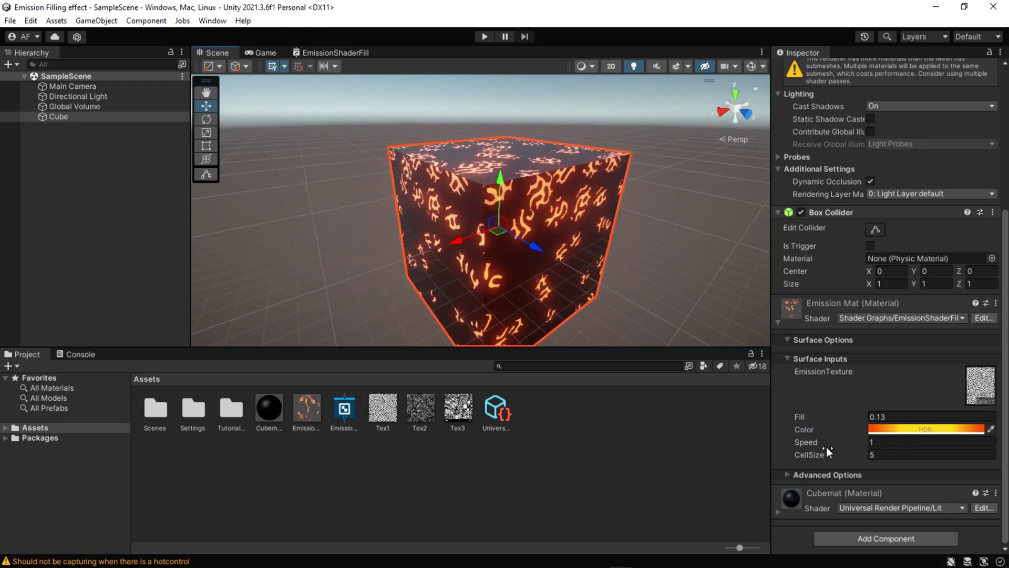
Set the Emission Mat's Speed to 3 and CellSize to 10.
{"action": "left_click", "coordinate": [891, 448]}
{"action": "type", "text": "3"}
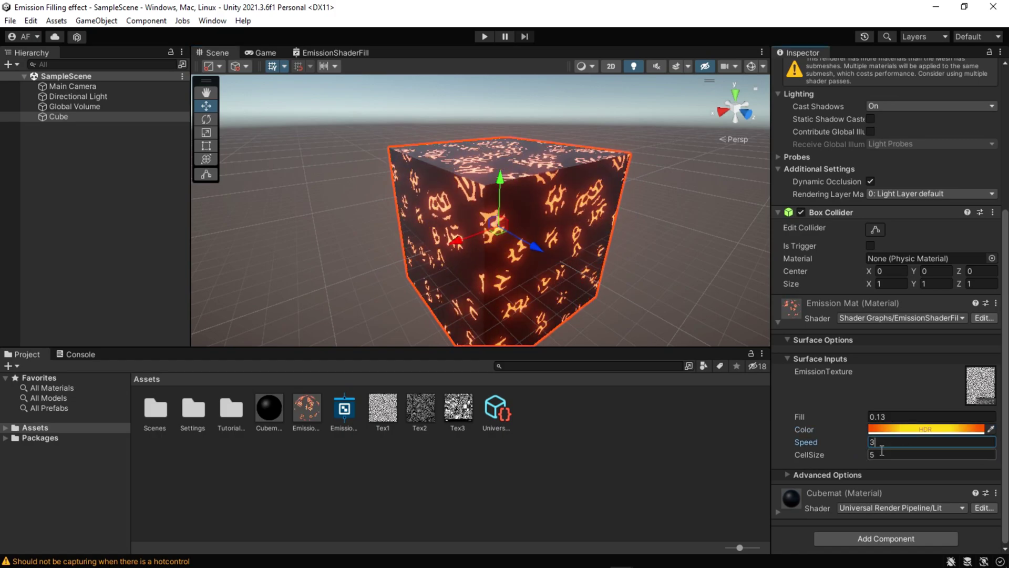
{"action": "left_click", "coordinate": [874, 455]}
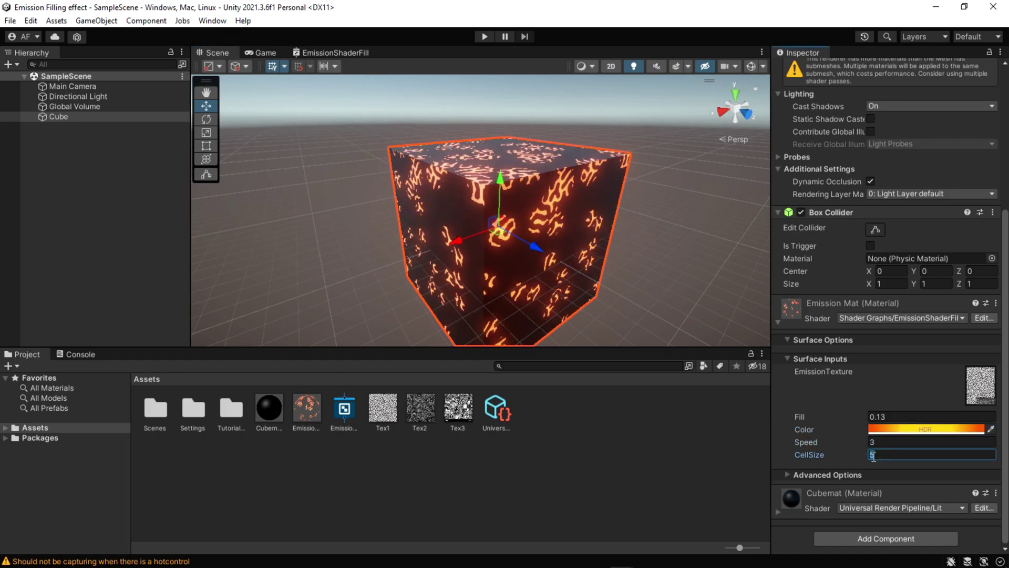
{"action": "type", "text": "10"}
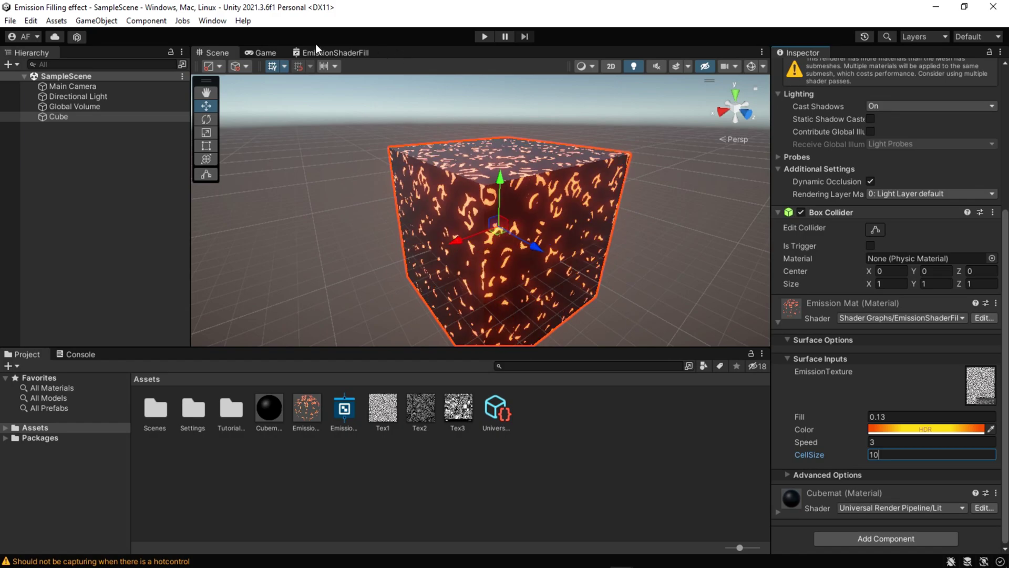
Run the scene in Play mode and set the Emission Mat's Speed to 2.
{"action": "left_click", "coordinate": [484, 36]}
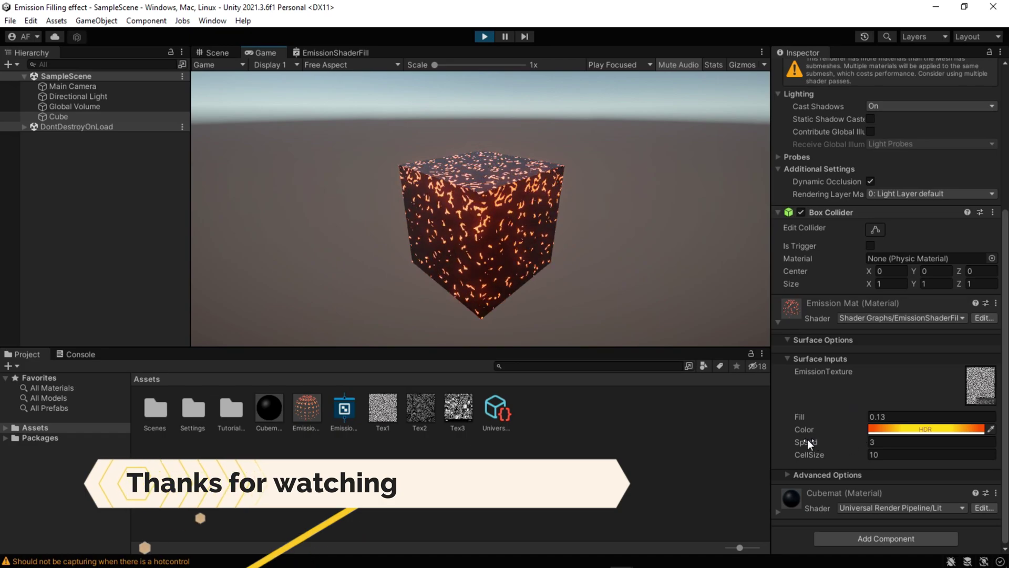
{"action": "left_click_drag", "start_coordinate": [807, 439], "coordinate": [805, 445]}
{"action": "left_click", "coordinate": [892, 443]}
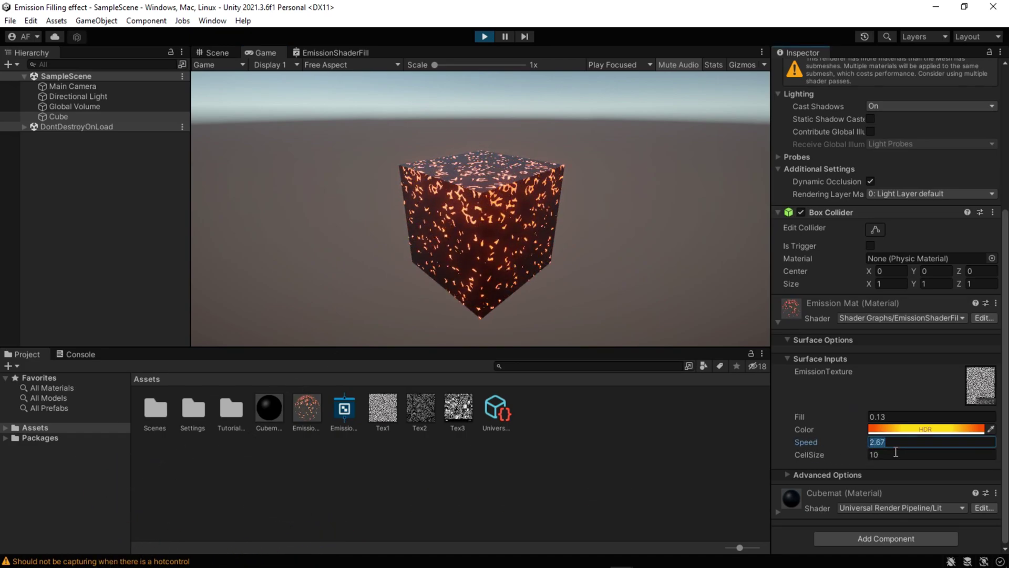
{"action": "type", "text": "2"}
Set the Emission Mat's CellSize to 3 and its Fill to -0.75 while the scene is playing.
{"action": "left_click", "coordinate": [883, 456]}
{"action": "type", "text": "3"}
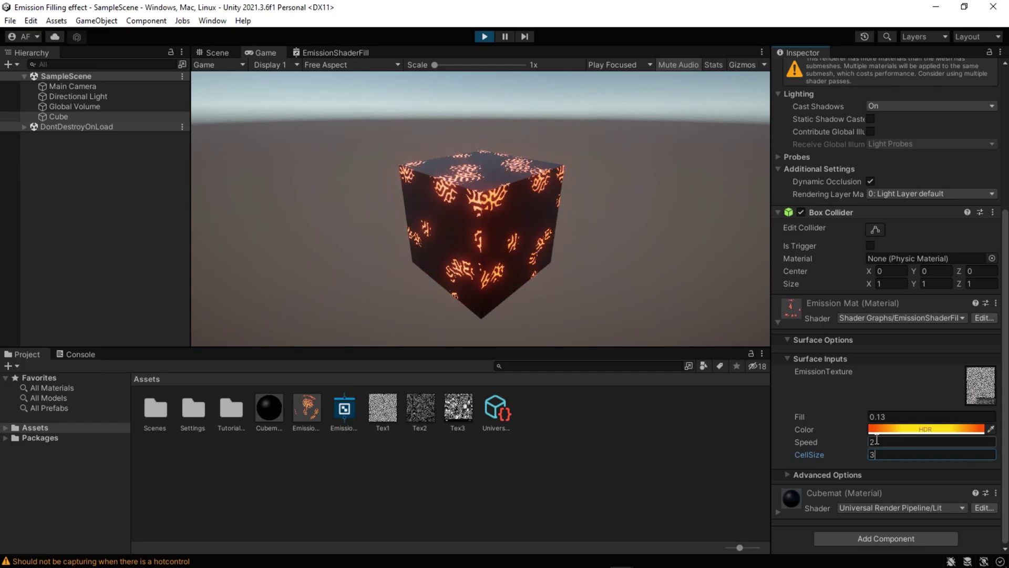
{"action": "mouse_move", "coordinate": [799, 420]}
{"action": "left_mouse_down"}
{"action": "mouse_move", "coordinate": [825, 416]}
{"action": "mouse_move", "coordinate": [791, 415]}
{"action": "left_mouse_up"}
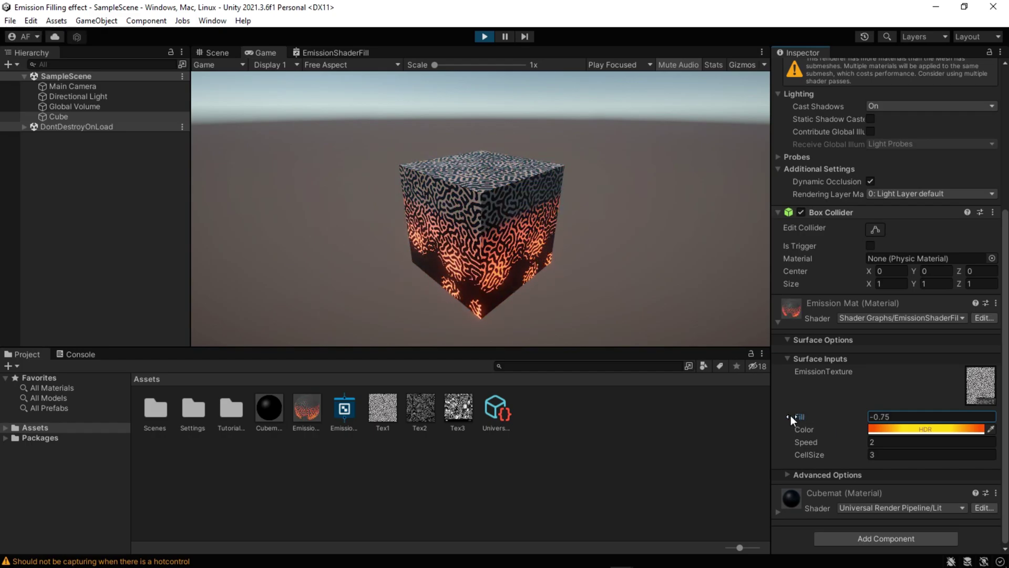